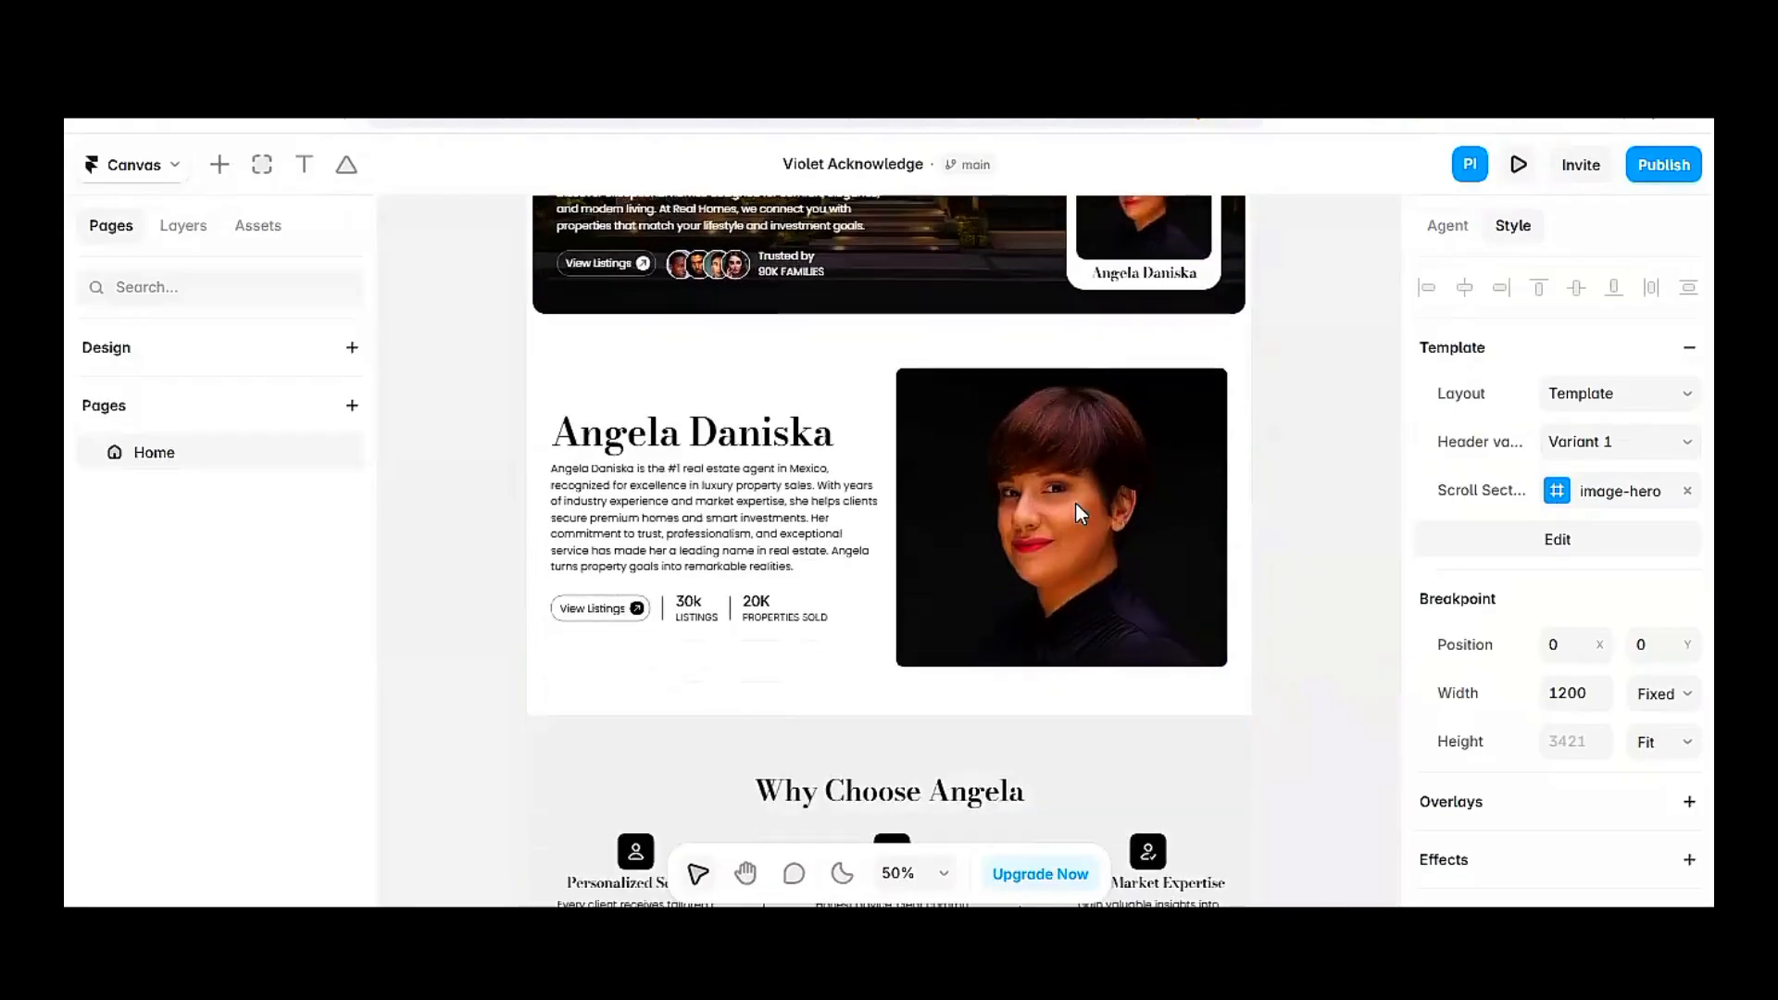
Bring up the Home page's layer structure for the Desktop breakpoint, leaving nothing selected on the canvas
scroll(1066, 505, up, 6)
scroll(1065, 508, up, 3)
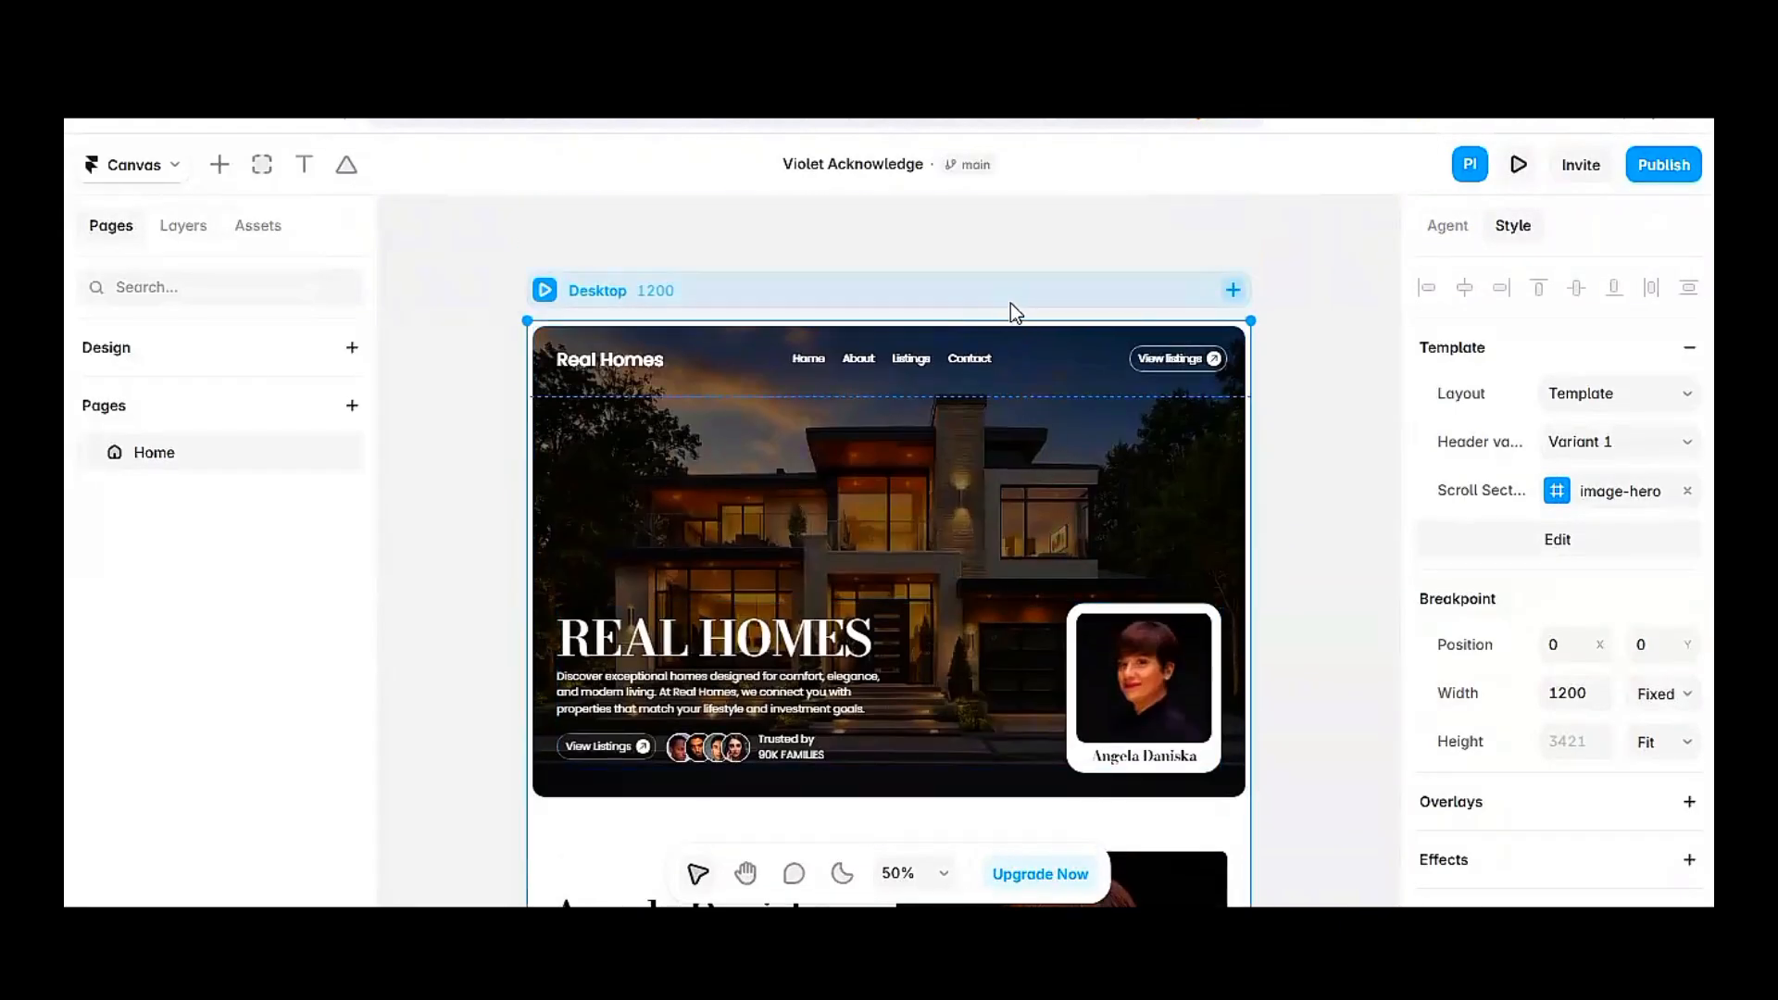
click(1288, 458)
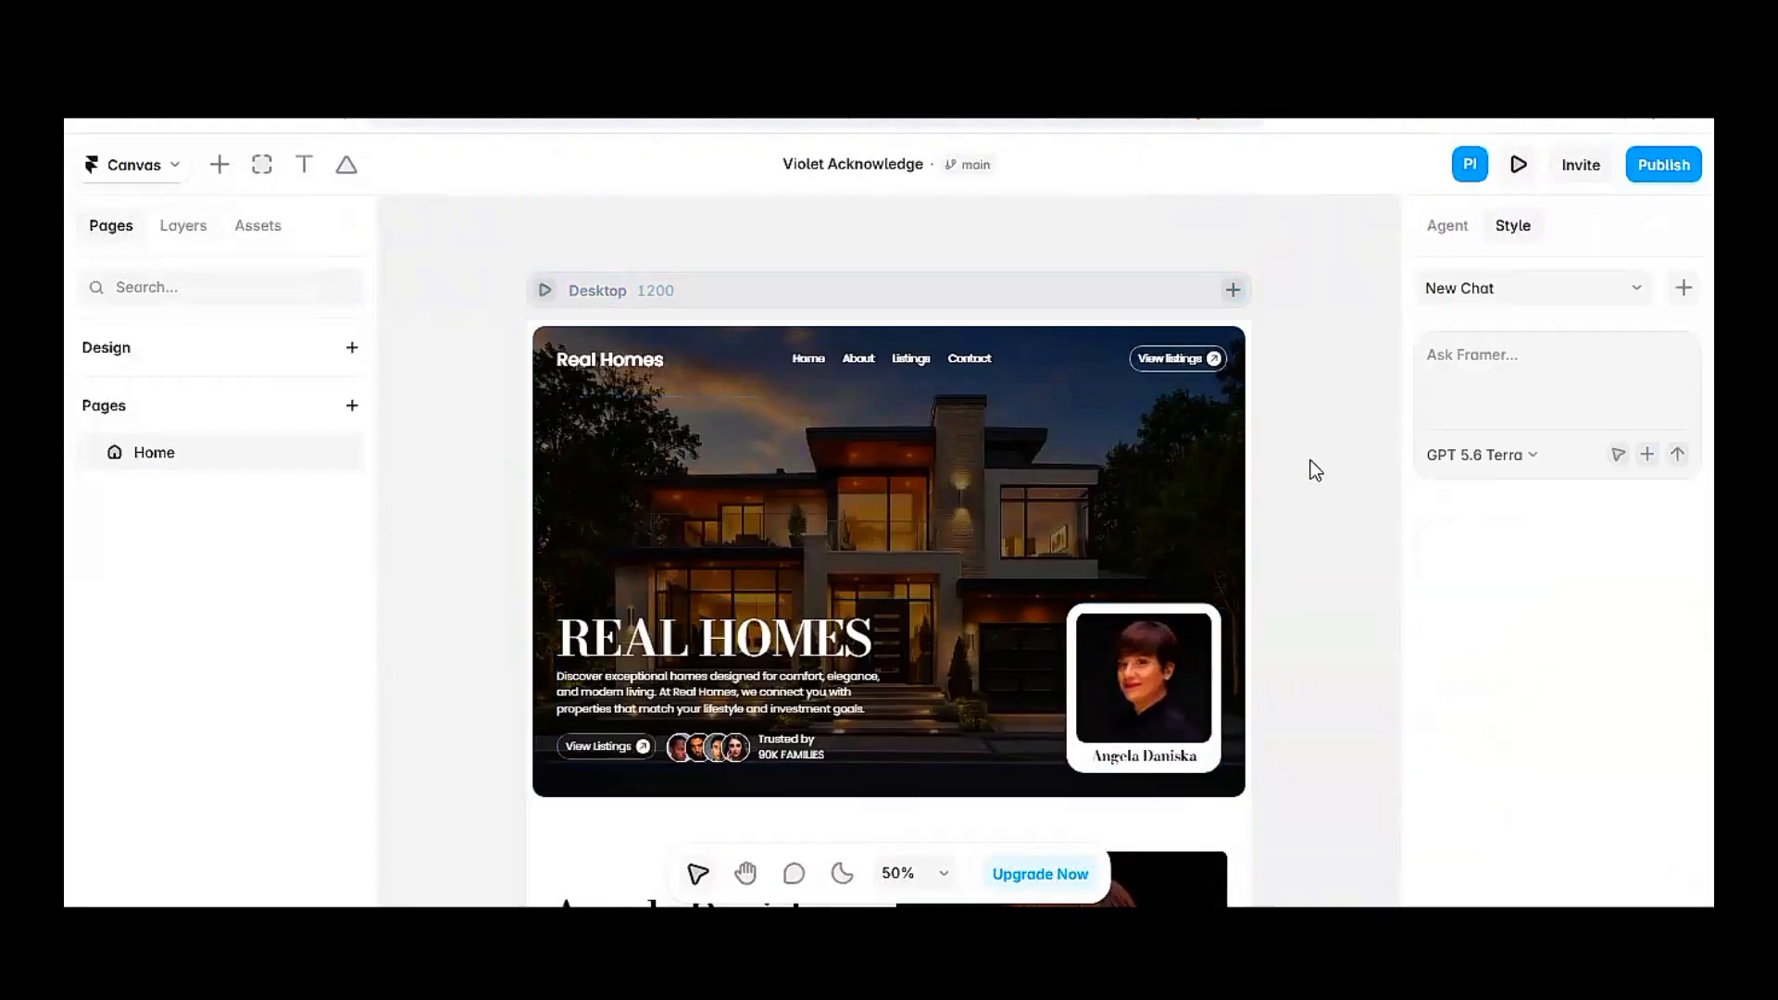
click(846, 295)
click(171, 230)
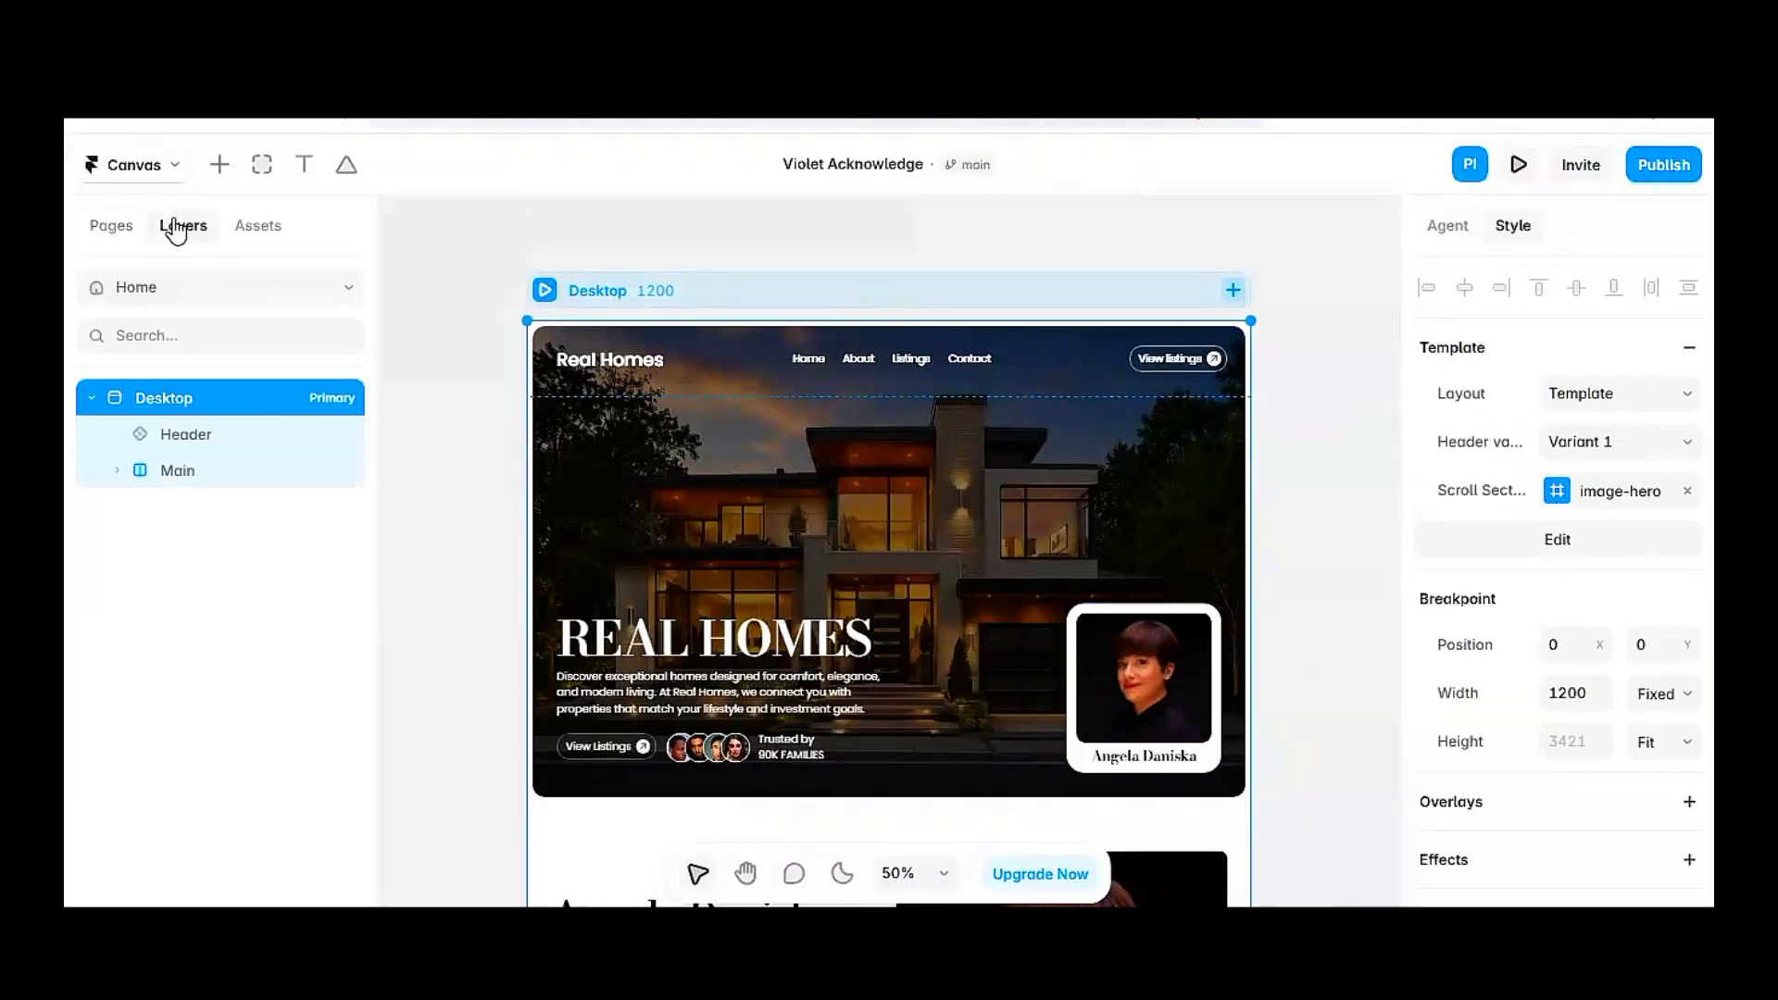
click(443, 565)
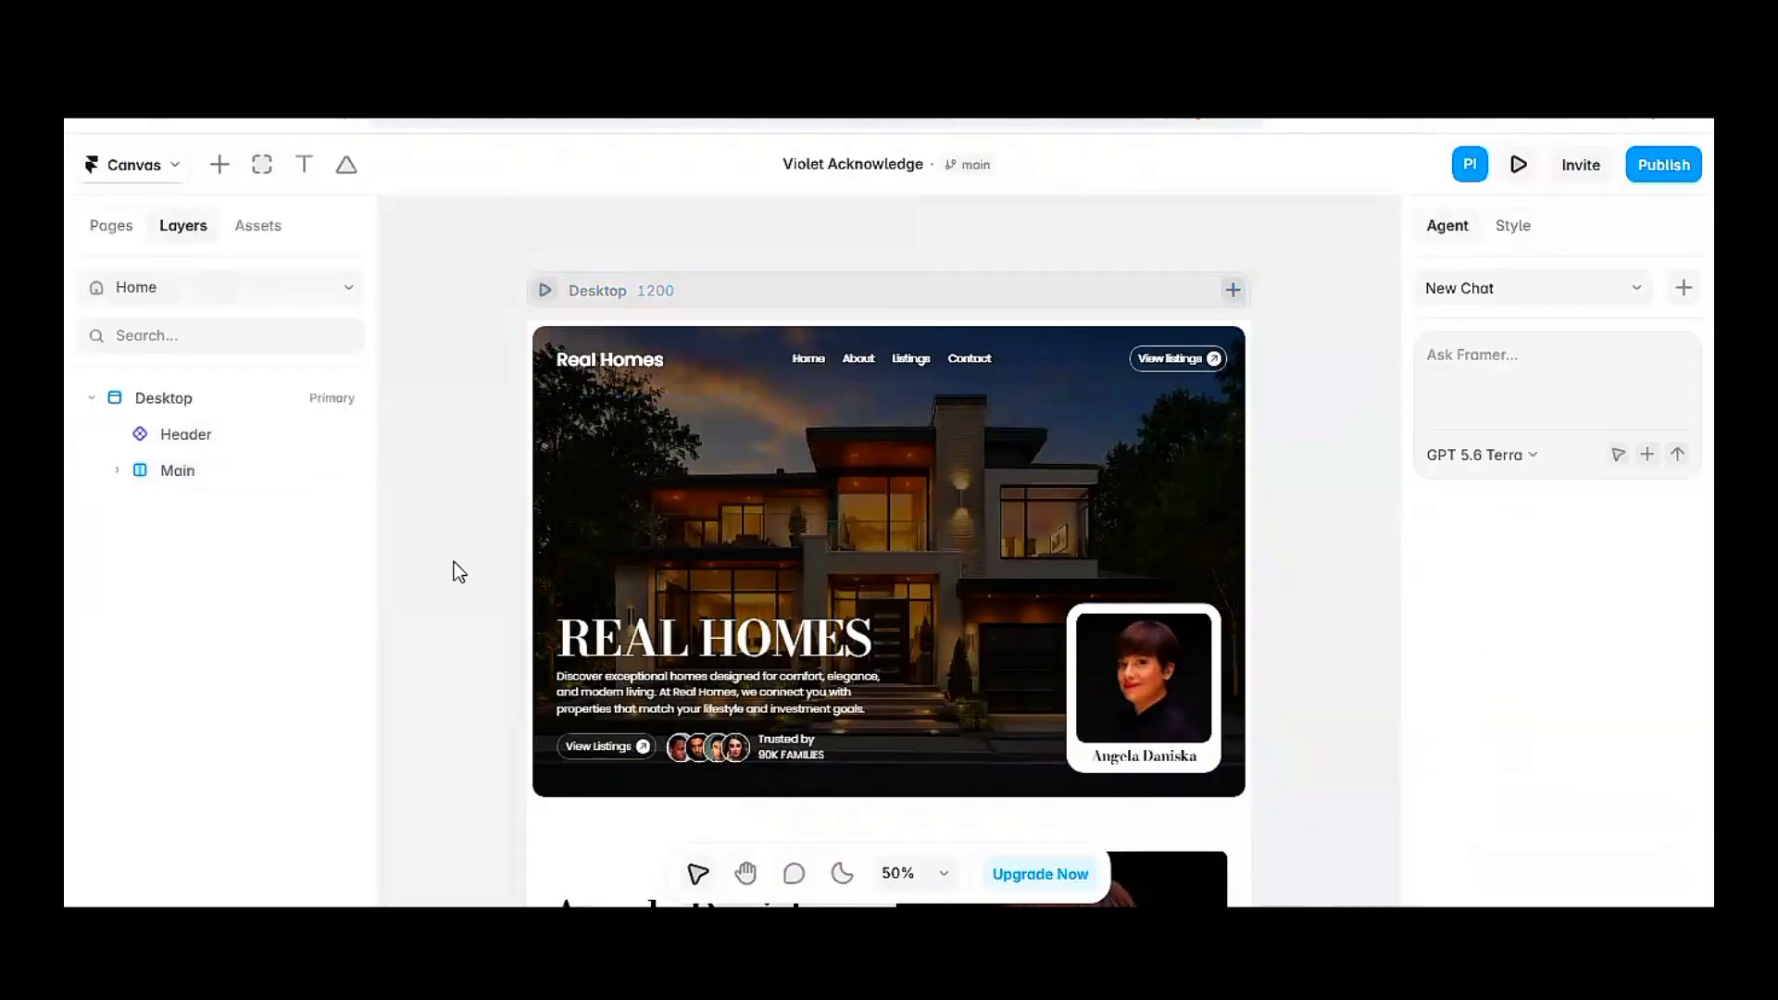
Draw a small frame about 44 by 46 on the empty canvas outside the Desktop breakpoint
key(f)
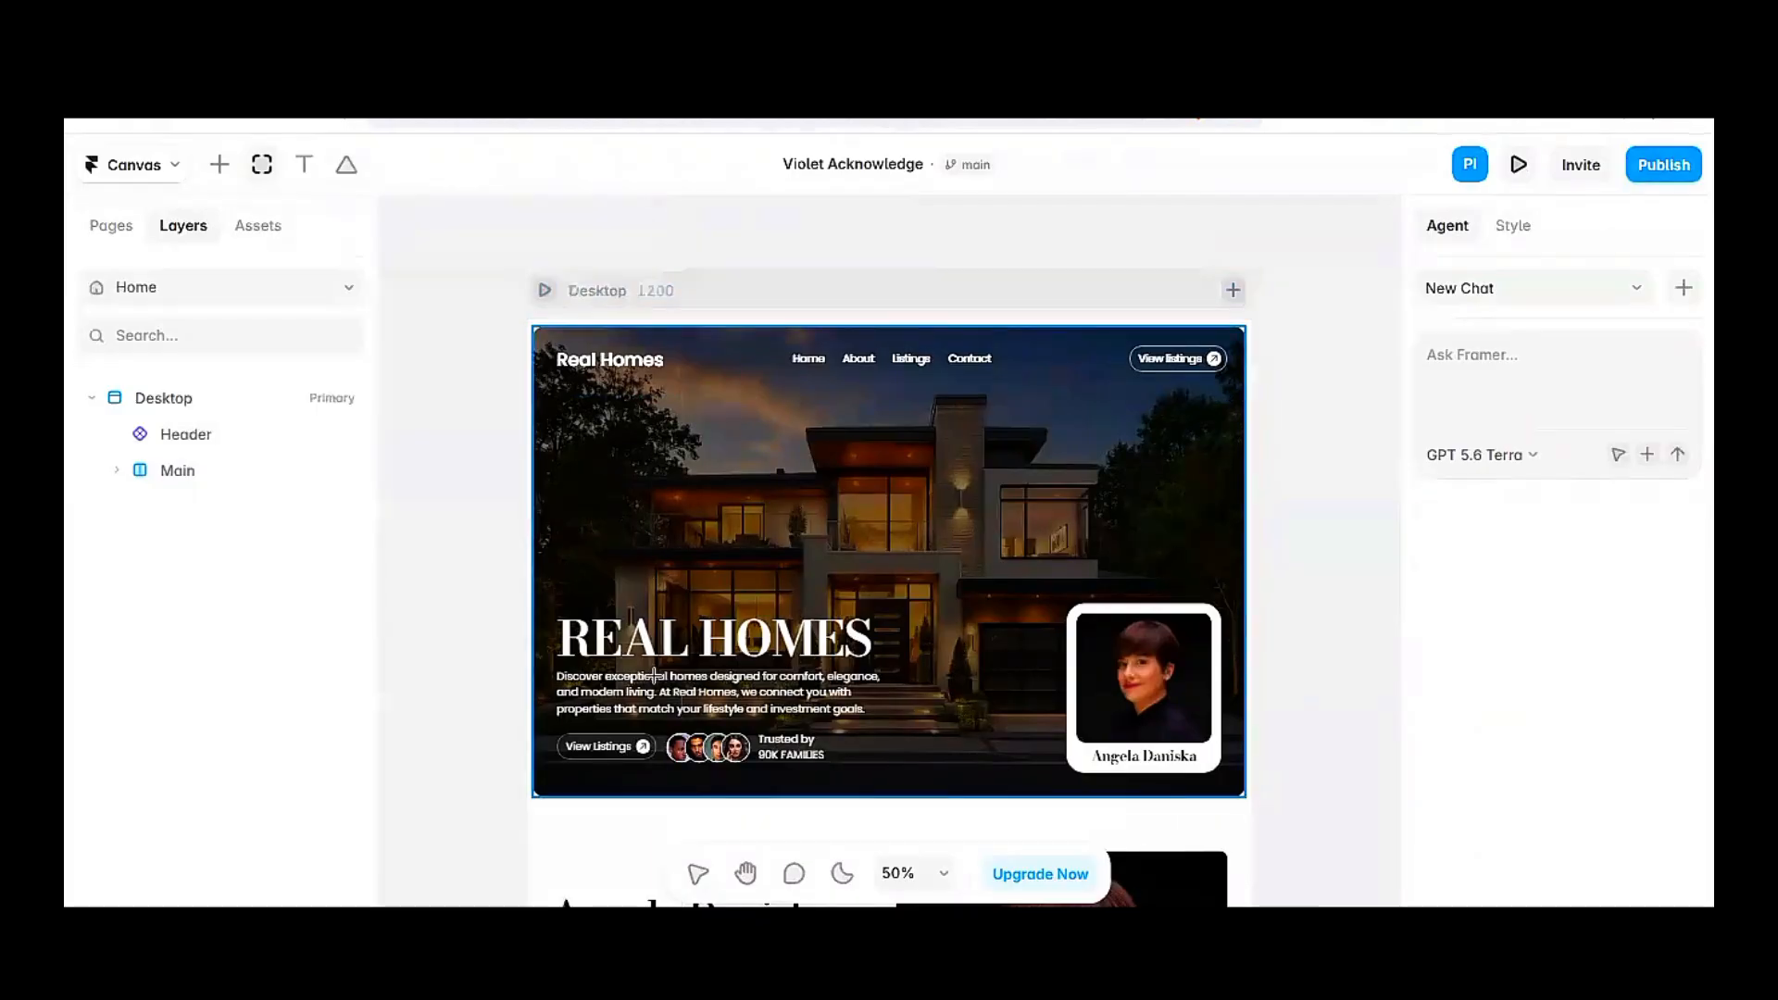
click(698, 873)
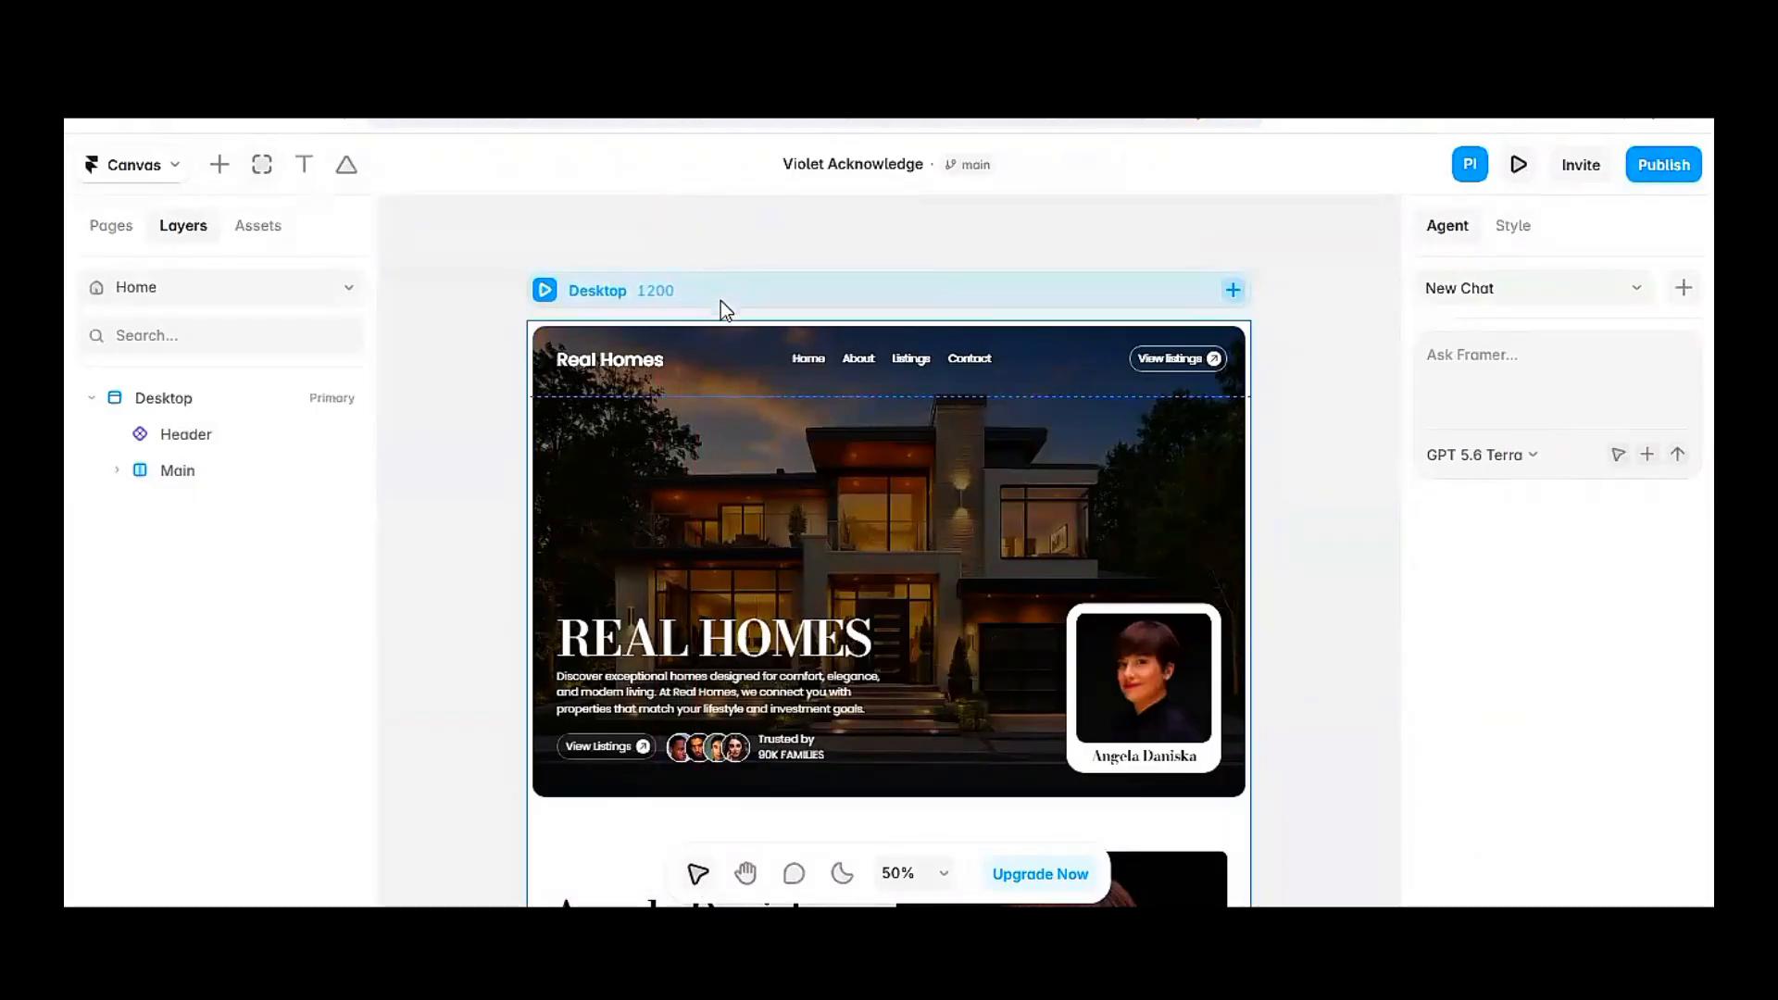
scroll(639, 664, left, 3)
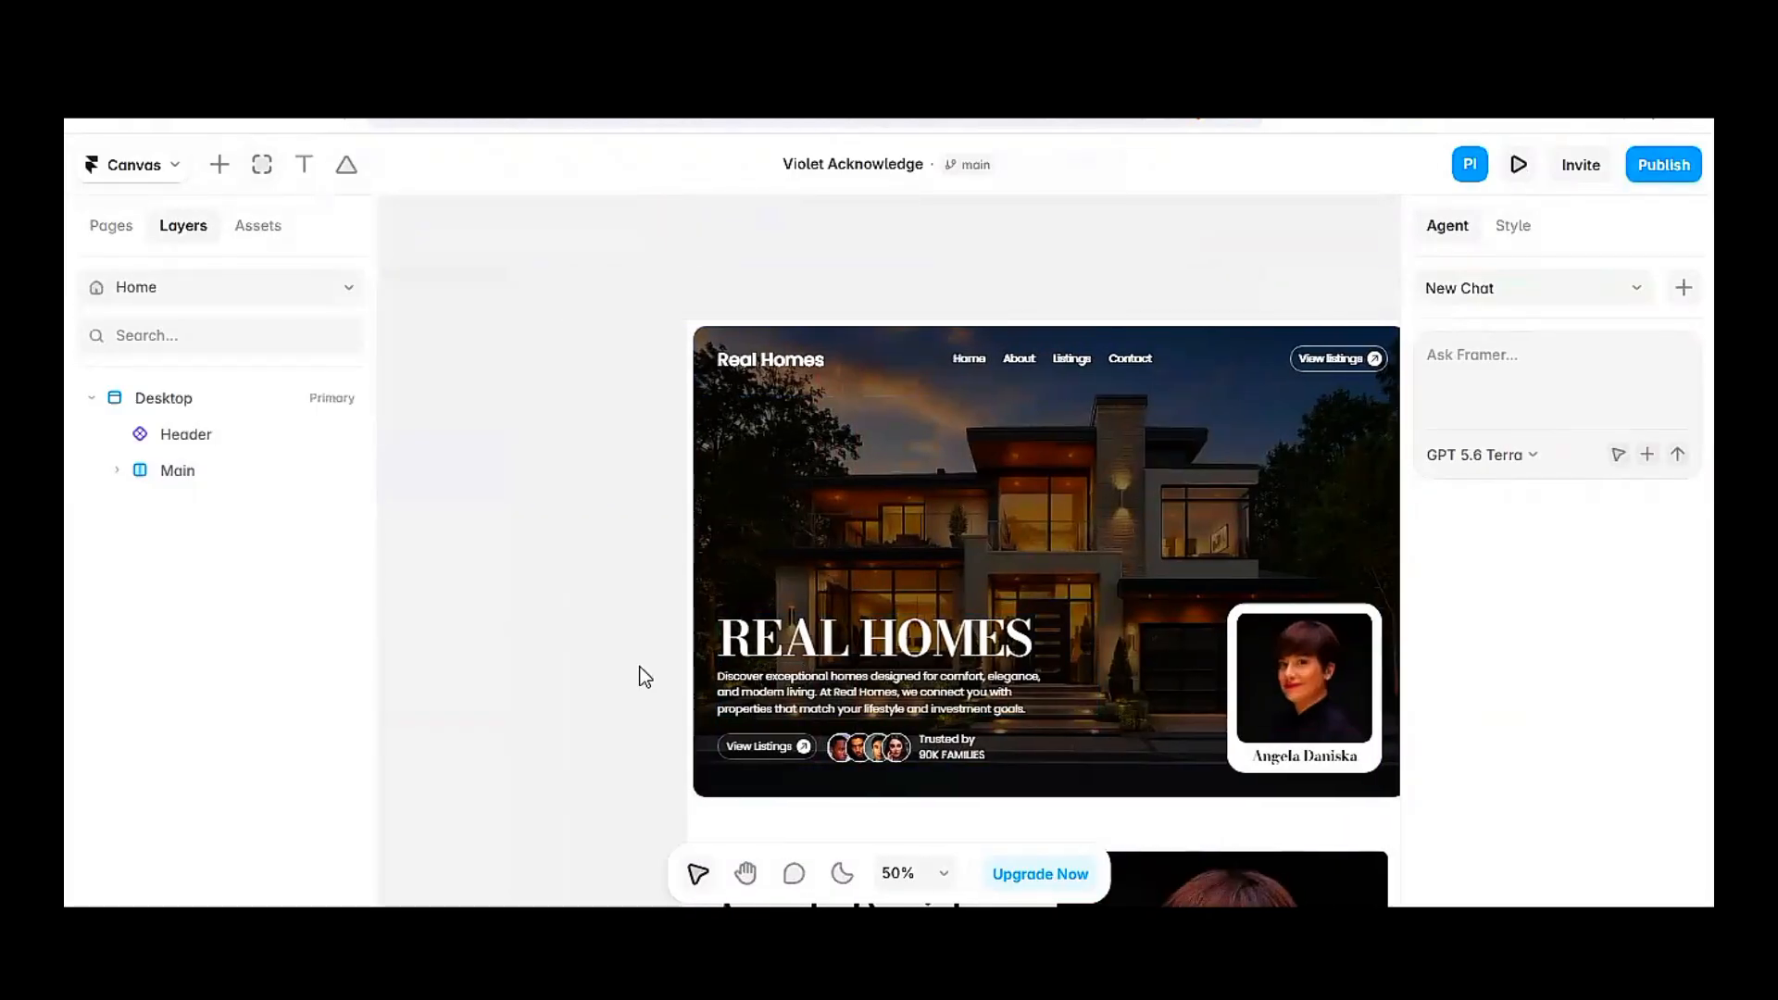
key(f)
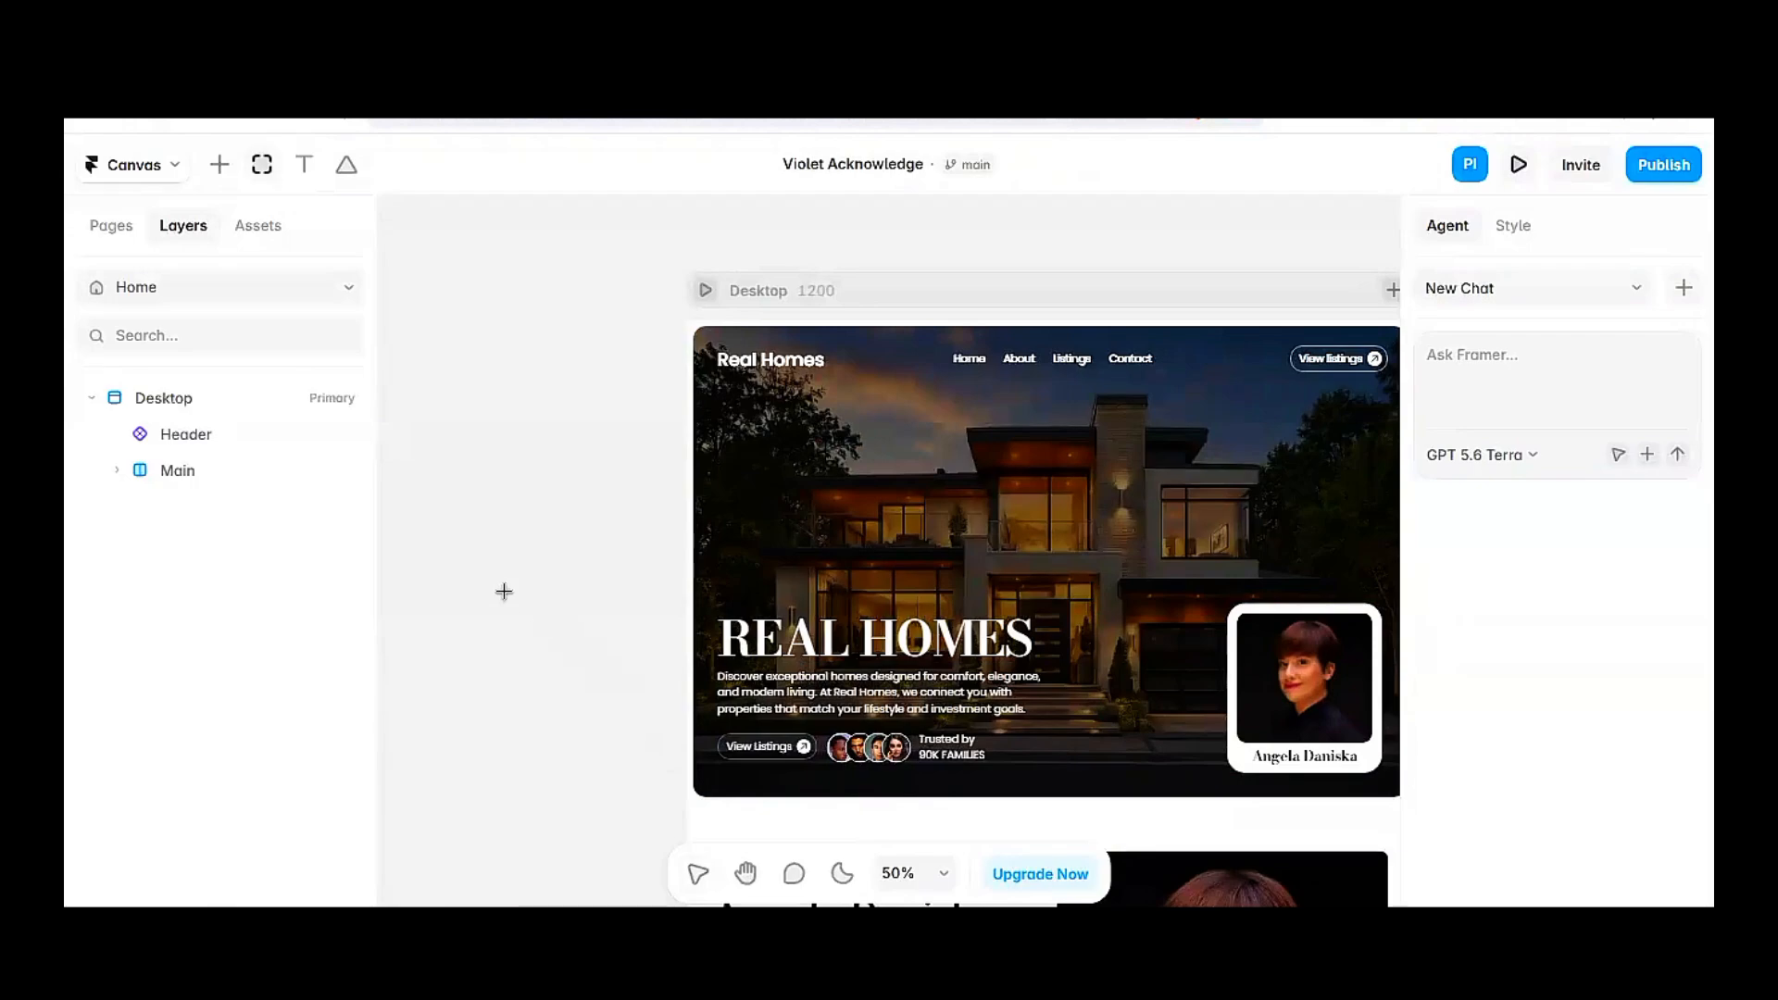
drag(504, 590, 530, 617)
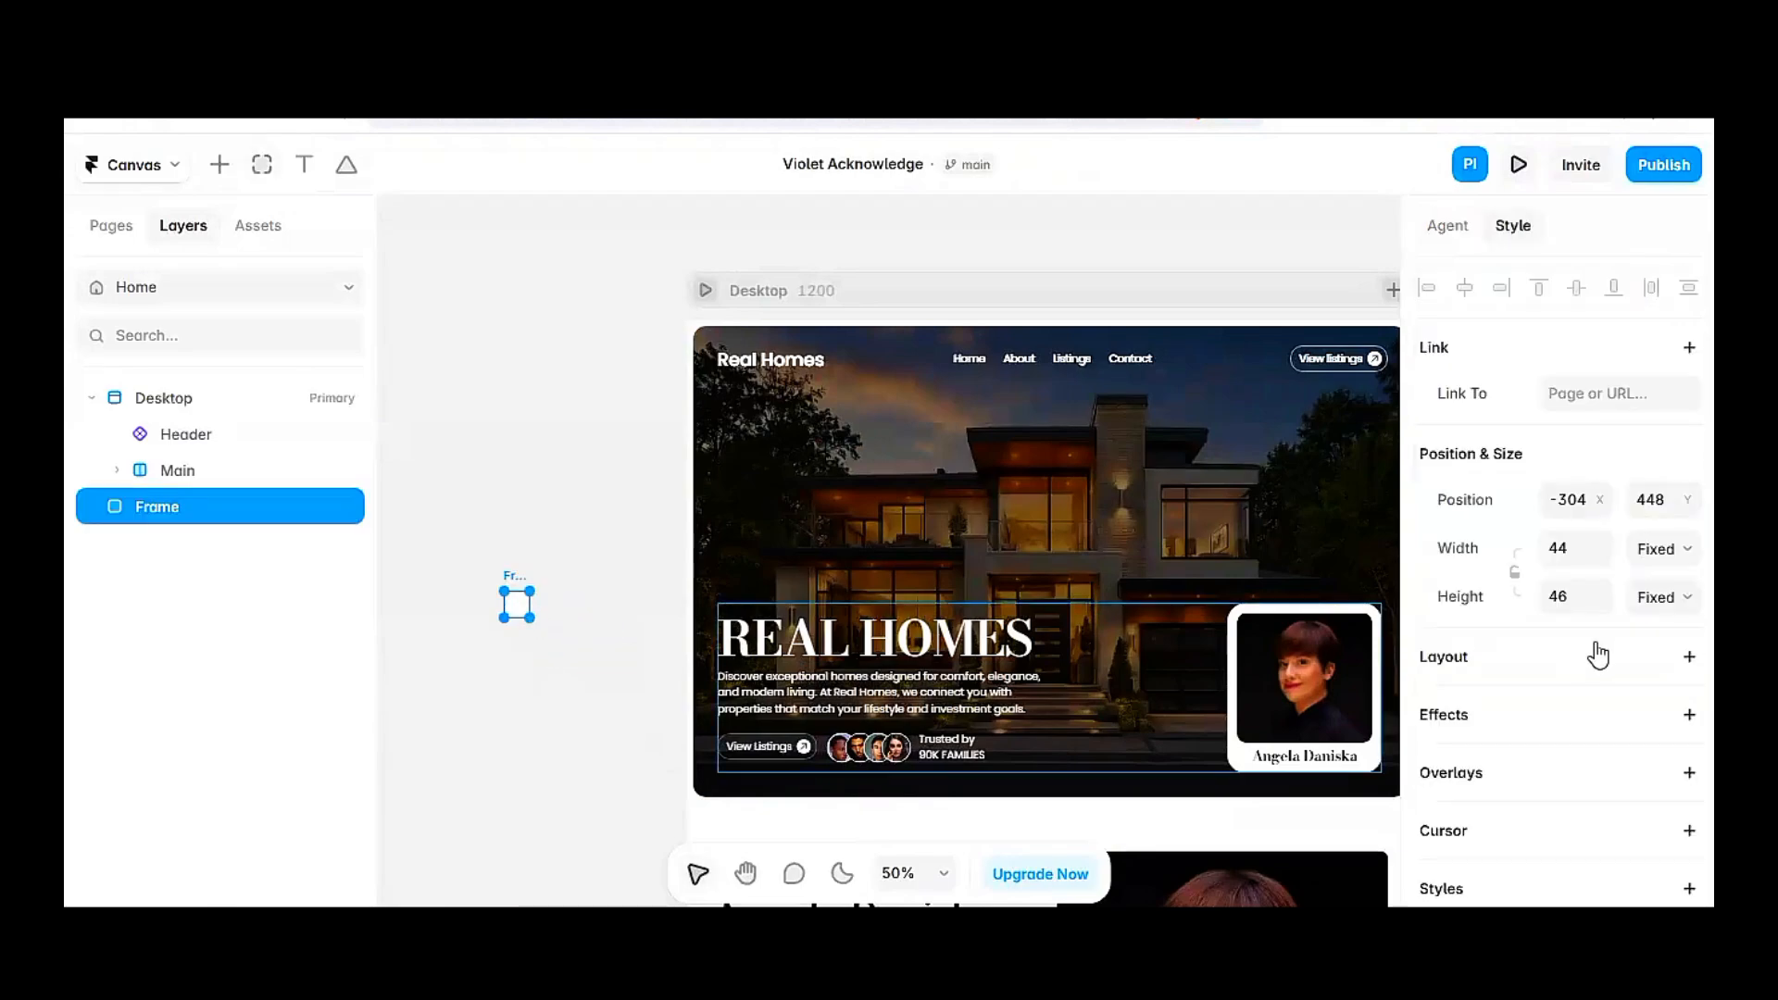
Set the new frame's width and height to 30 each
click(1571, 548)
text(30)
click(1571, 598)
text(30)
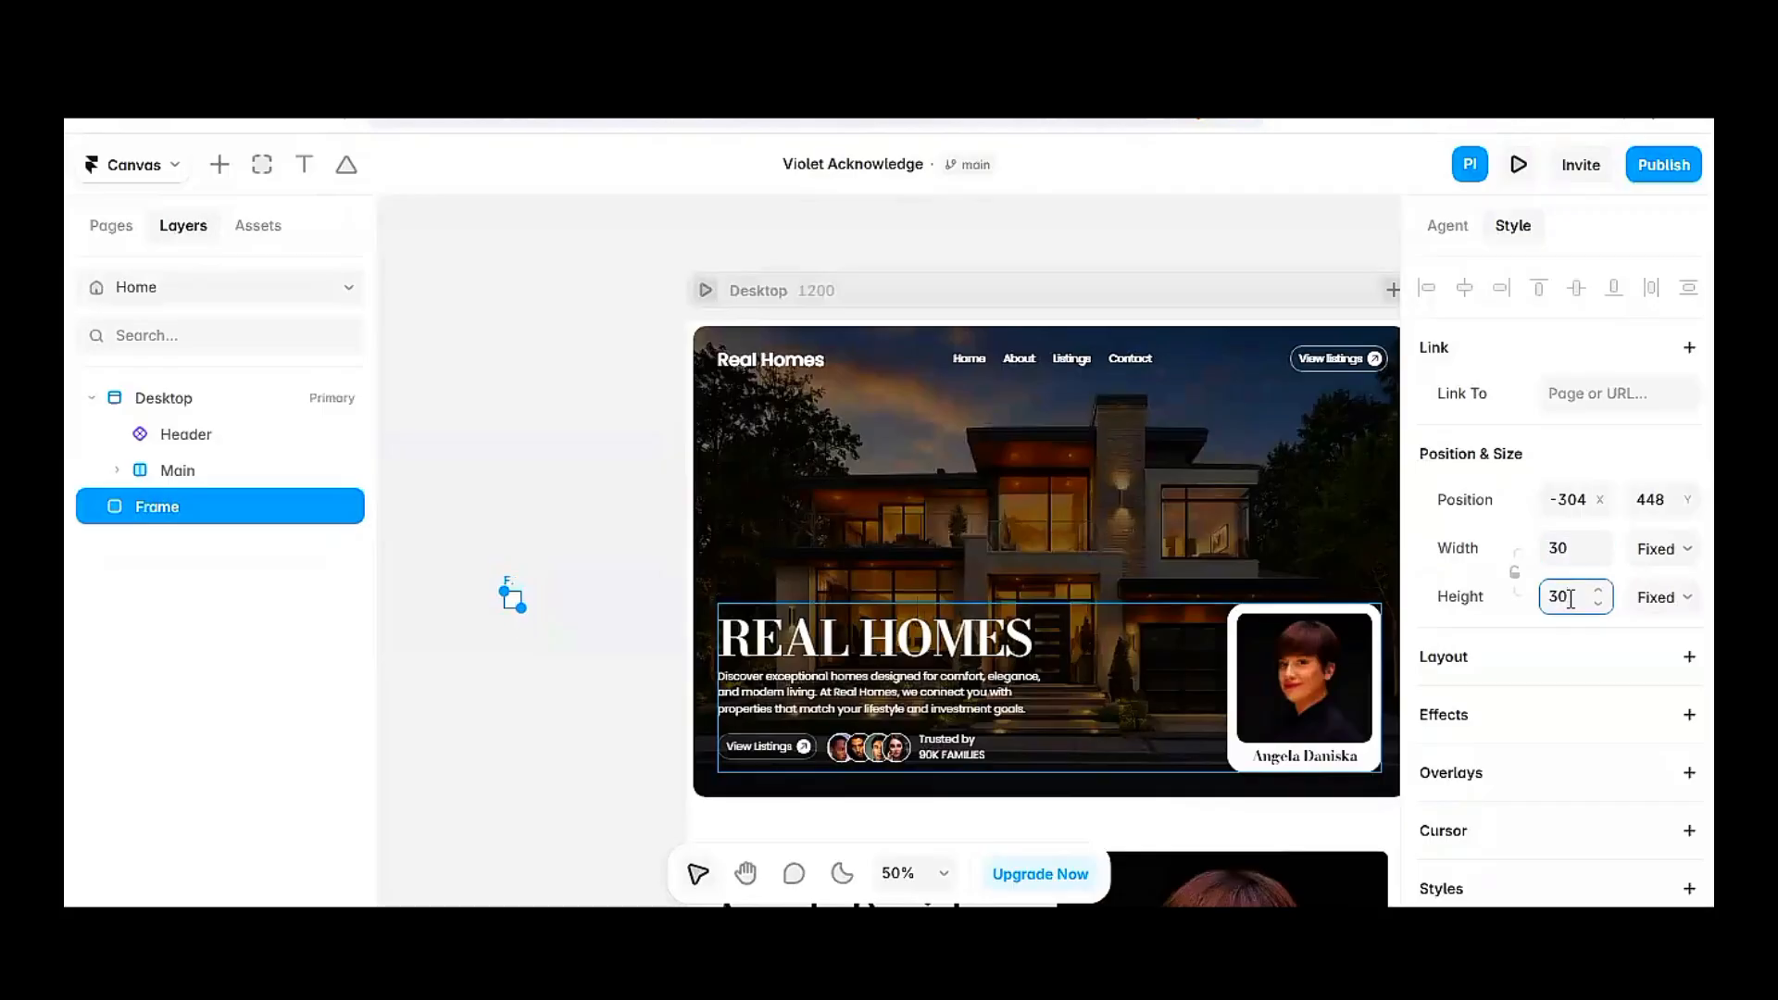
Switch the editor to dark mode and round the frame into a circle with a radius of about 103
click(840, 877)
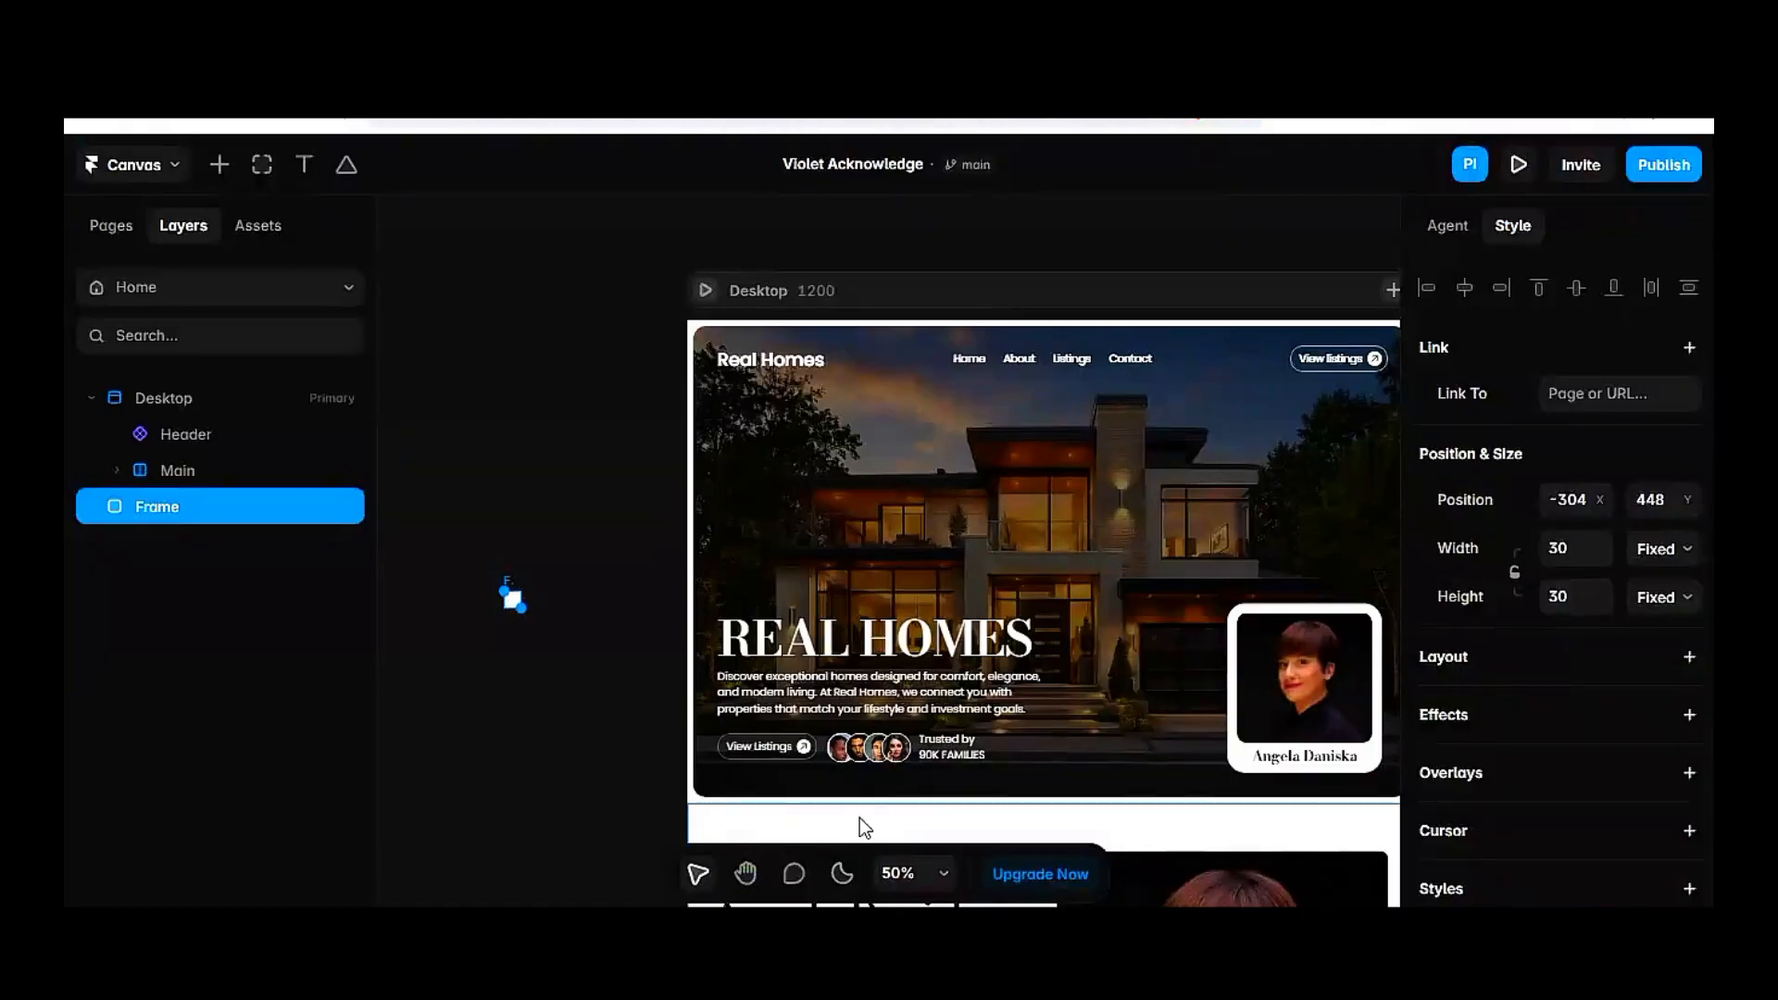
click(540, 619)
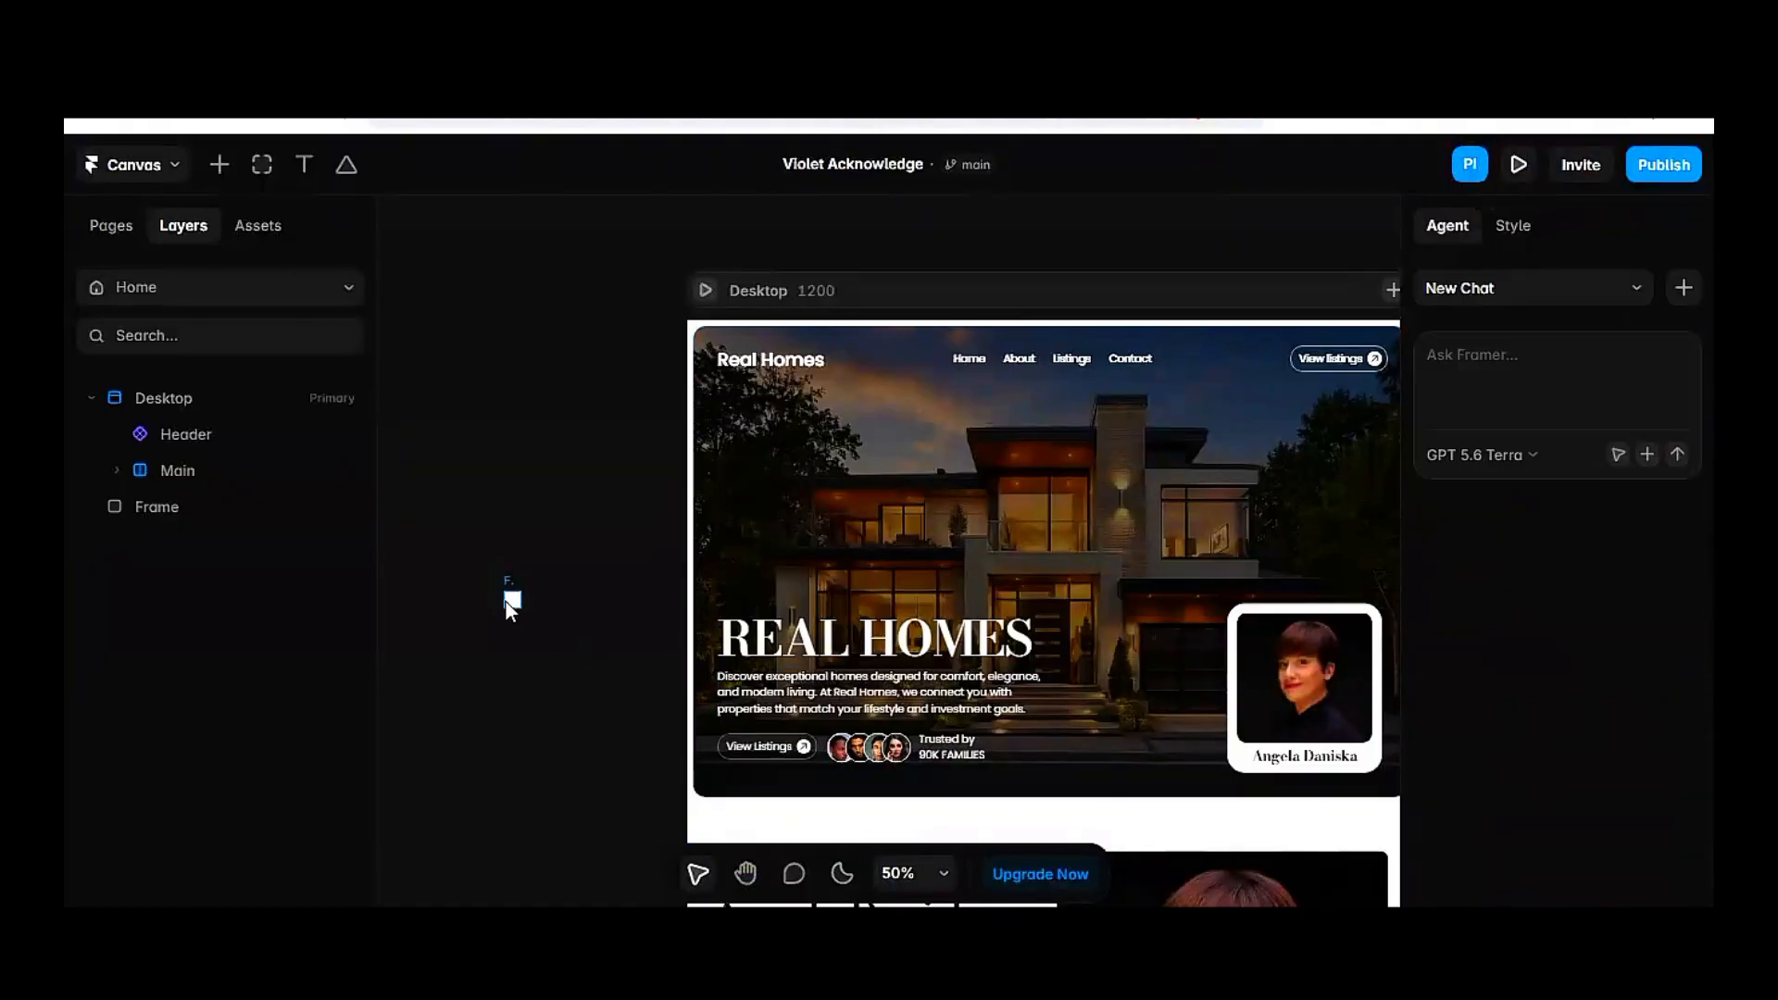
click(508, 604)
scroll(1612, 647, down, 5)
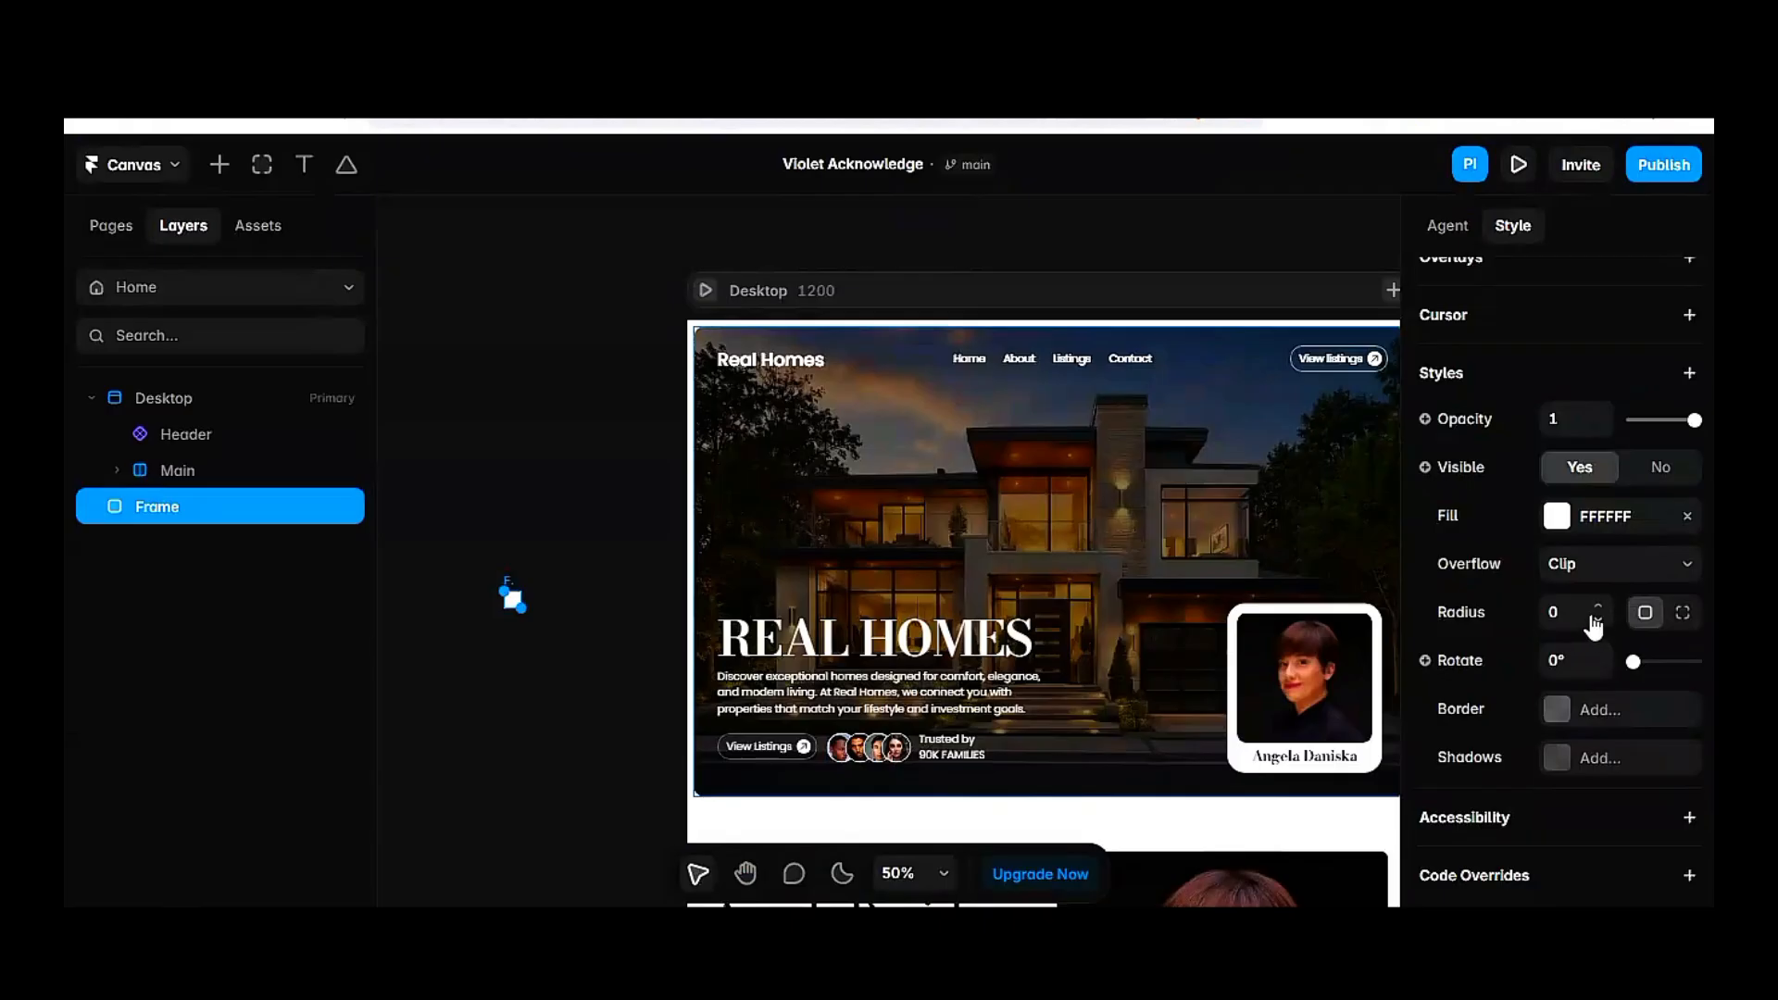
drag(1593, 615, 1582, 491)
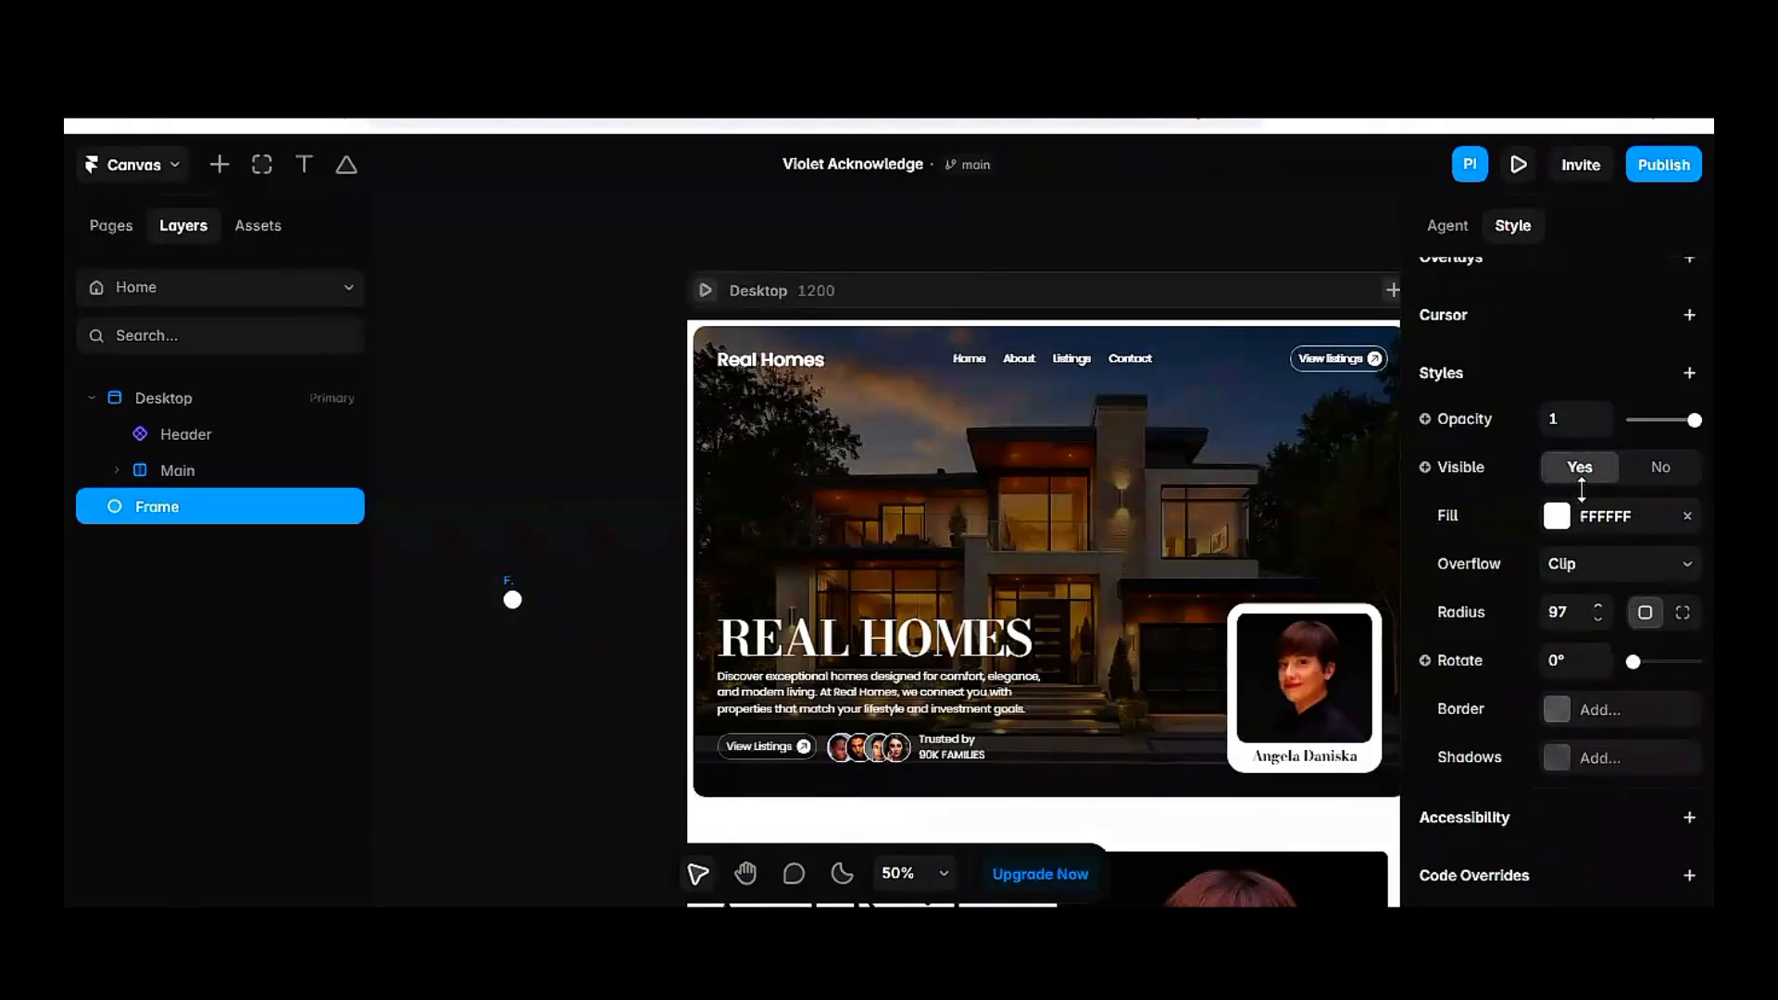
click(542, 608)
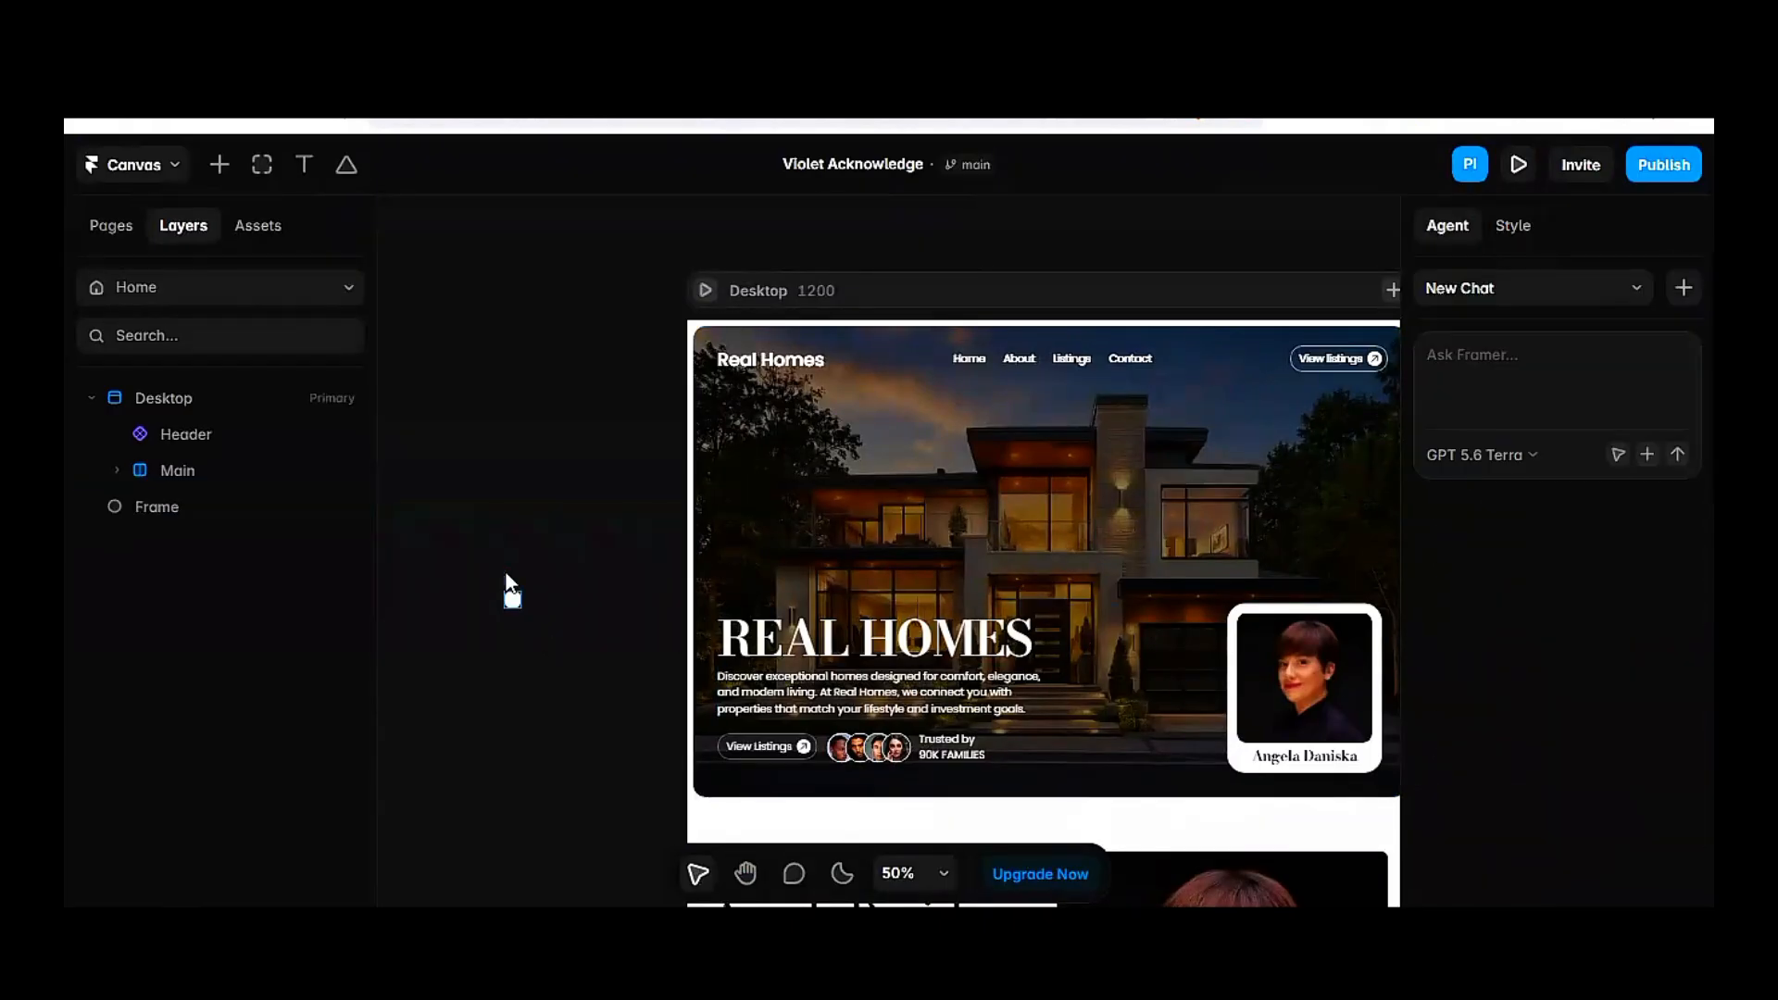
Fill the circular frame with the saved Yellow color style
scroll(552, 574, up, 5)
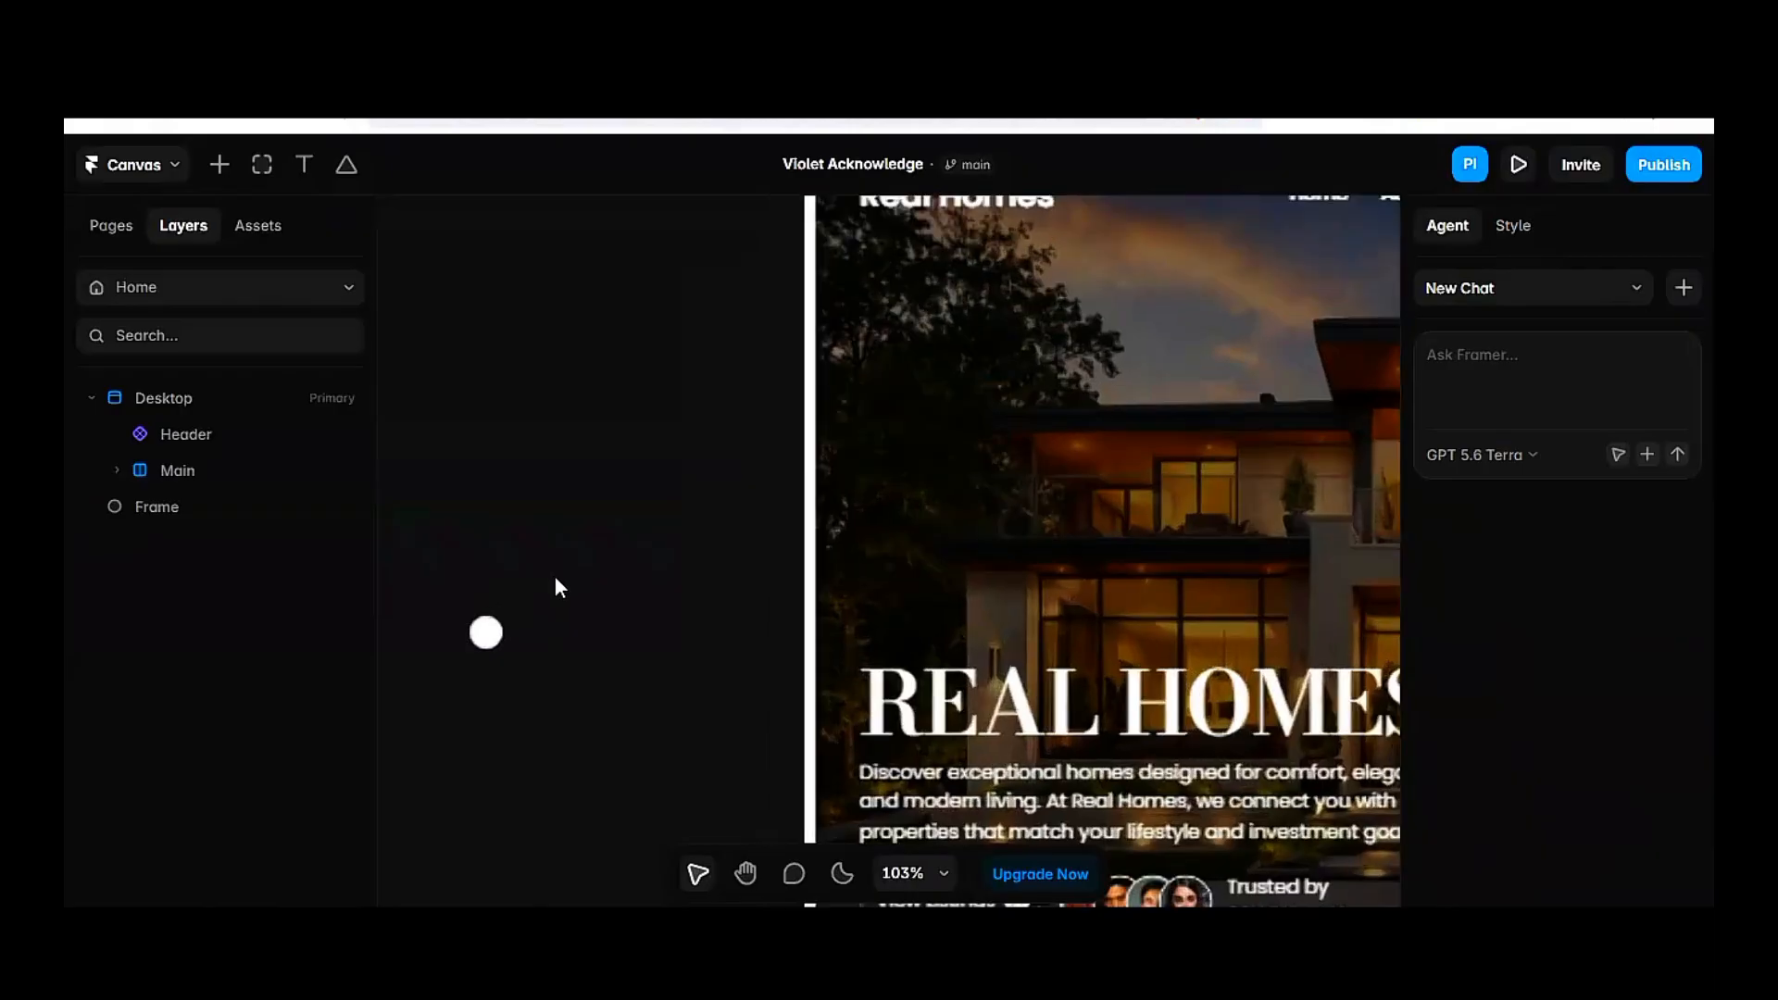
scroll(548, 637, up, 5)
scroll(588, 703, left, 5)
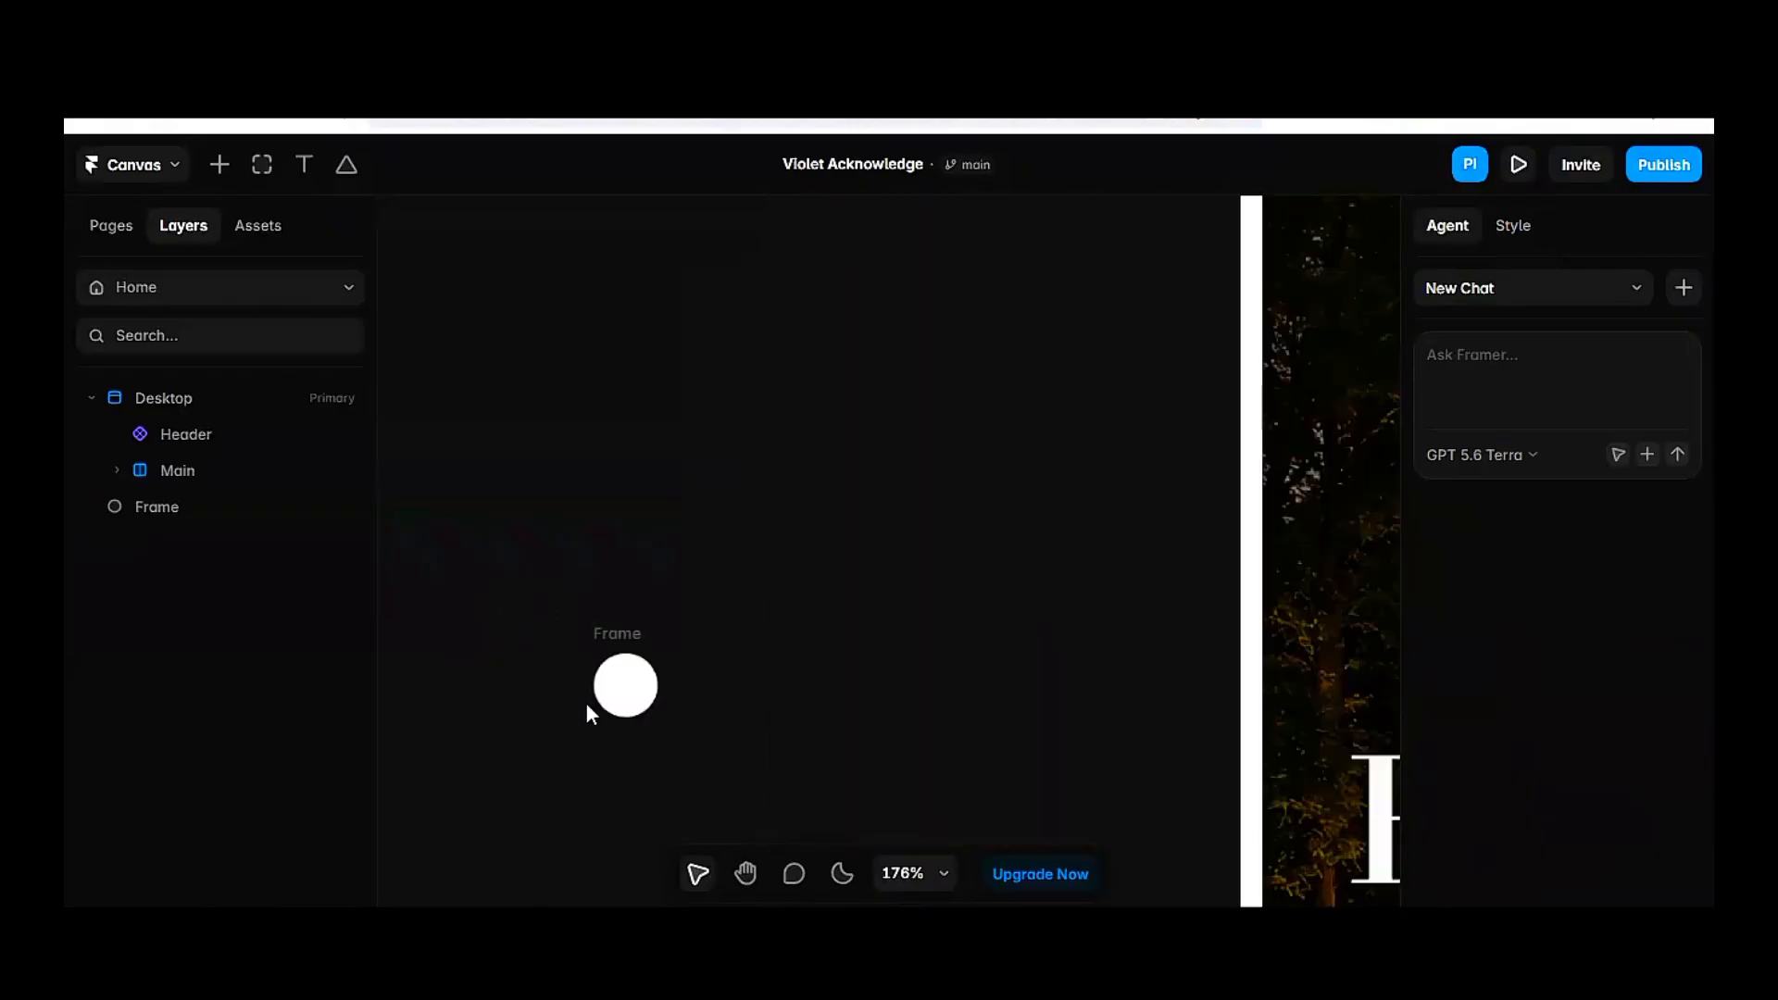
scroll(837, 653, down, 3)
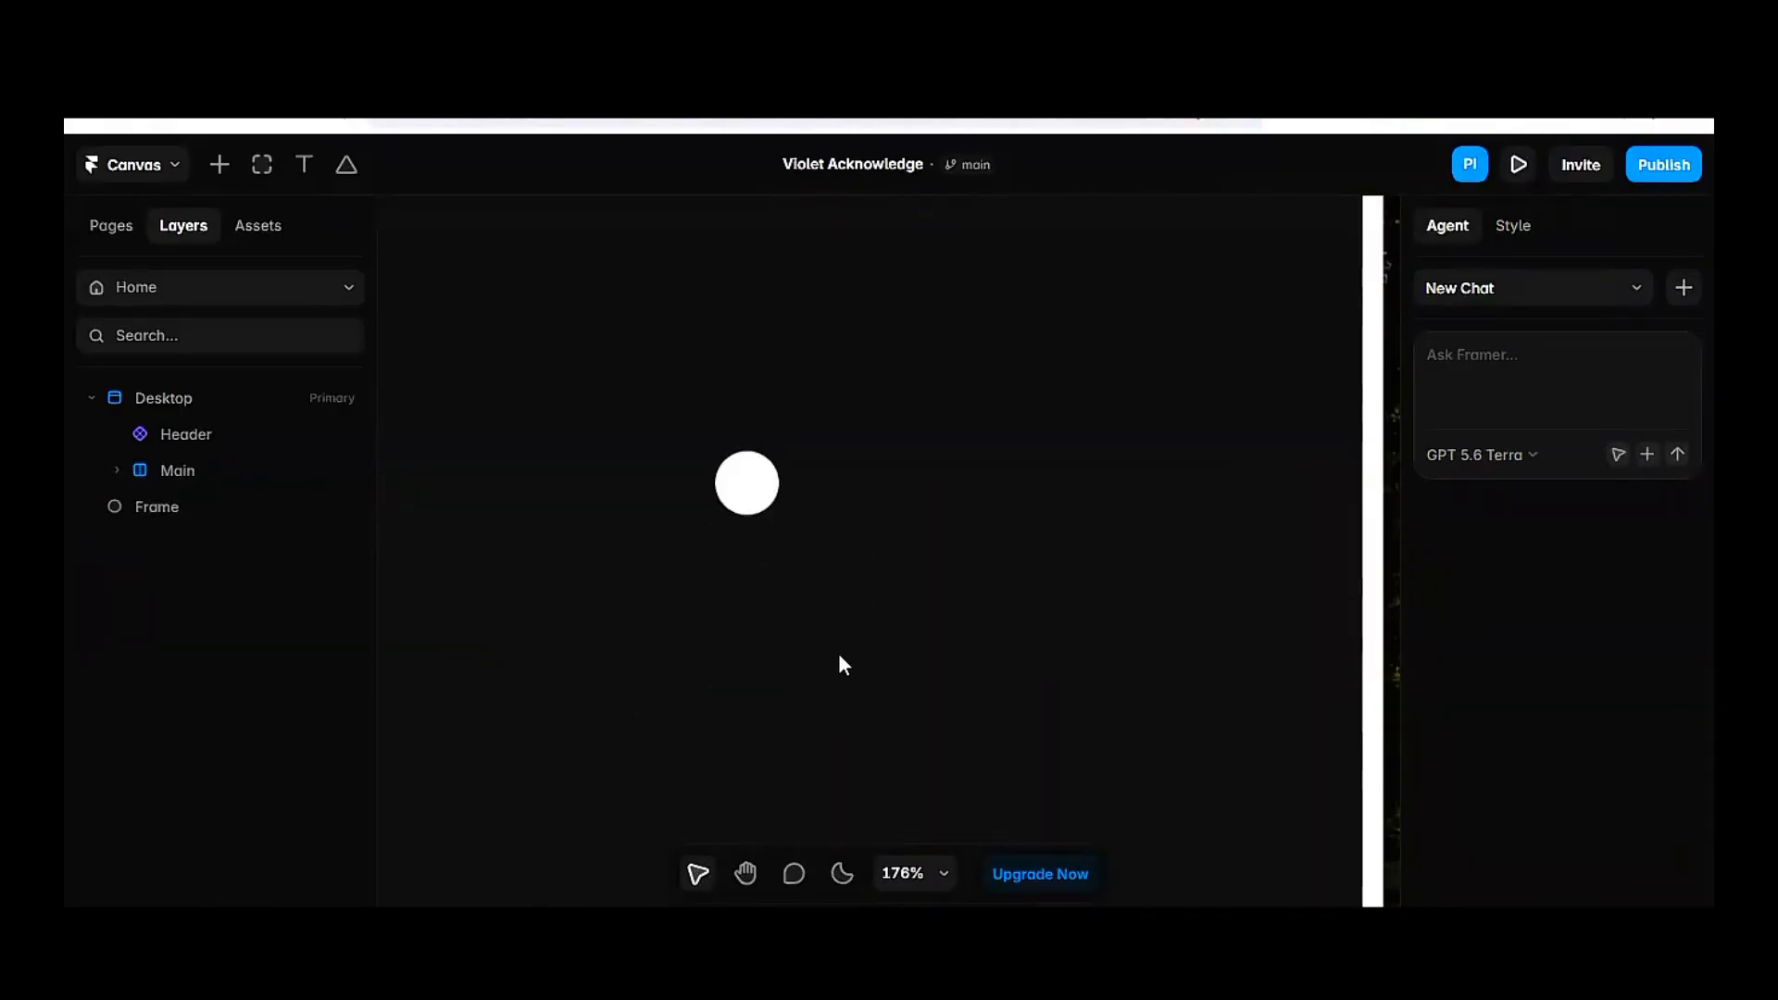
scroll(802, 528, up, 1)
click(756, 483)
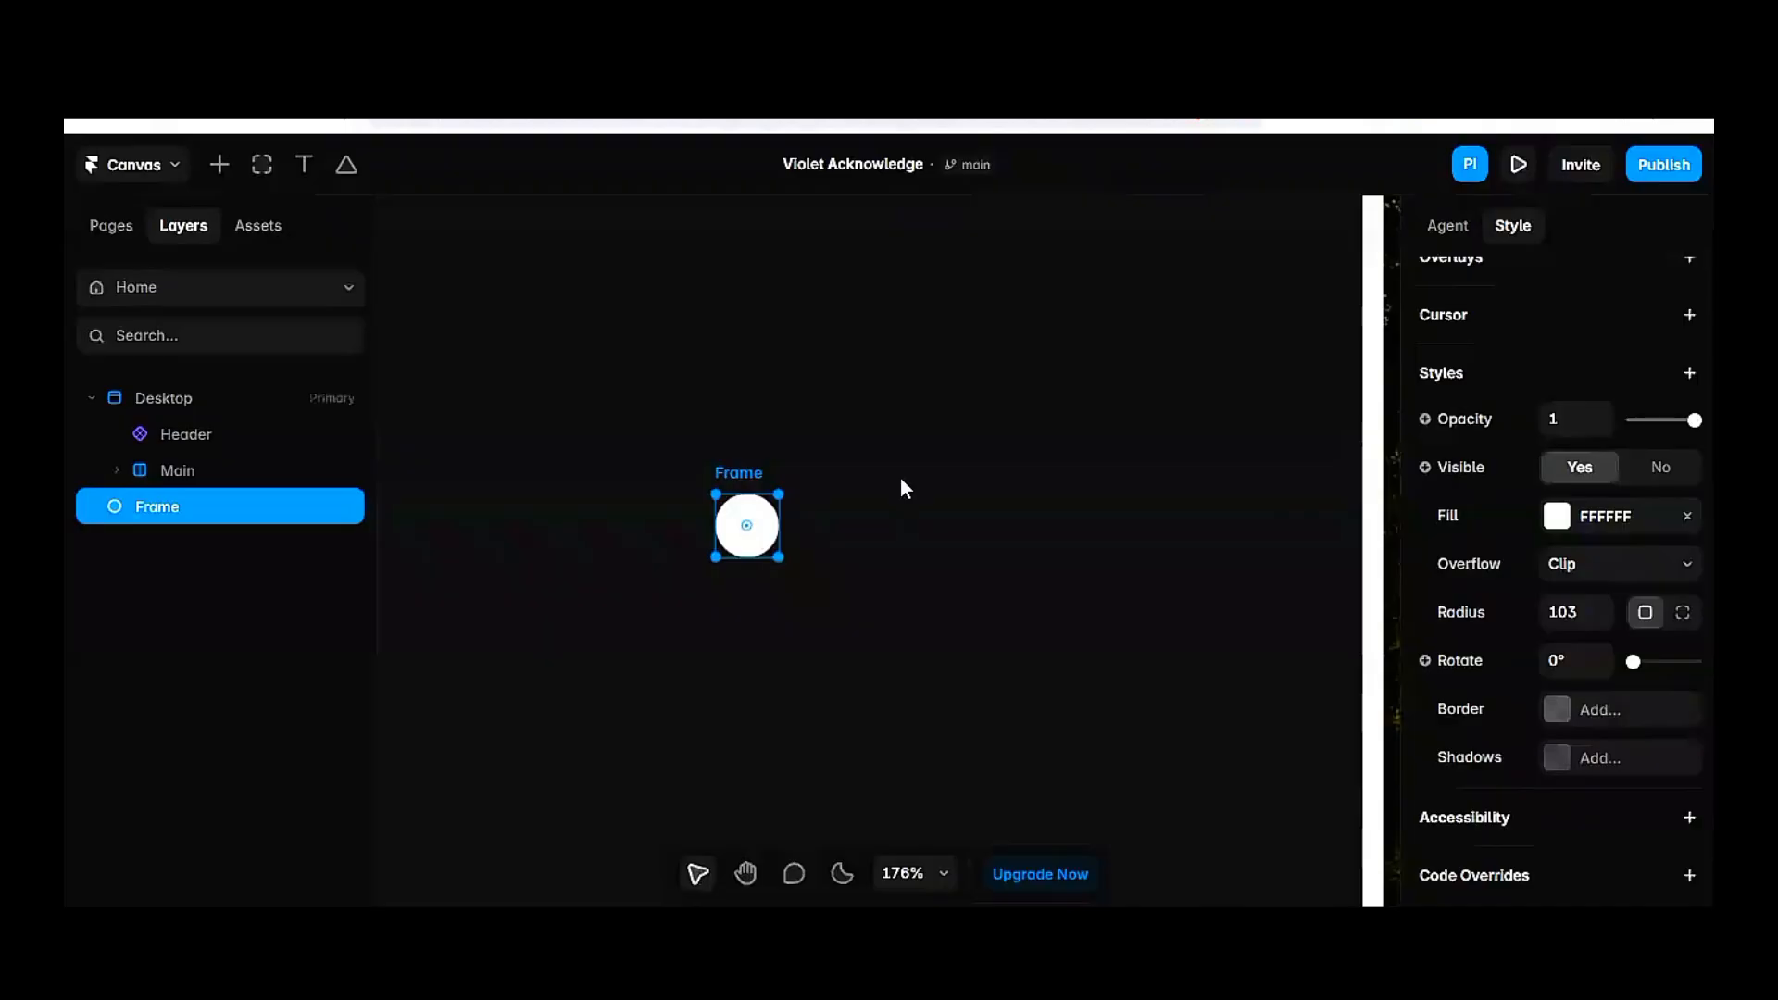
click(1617, 511)
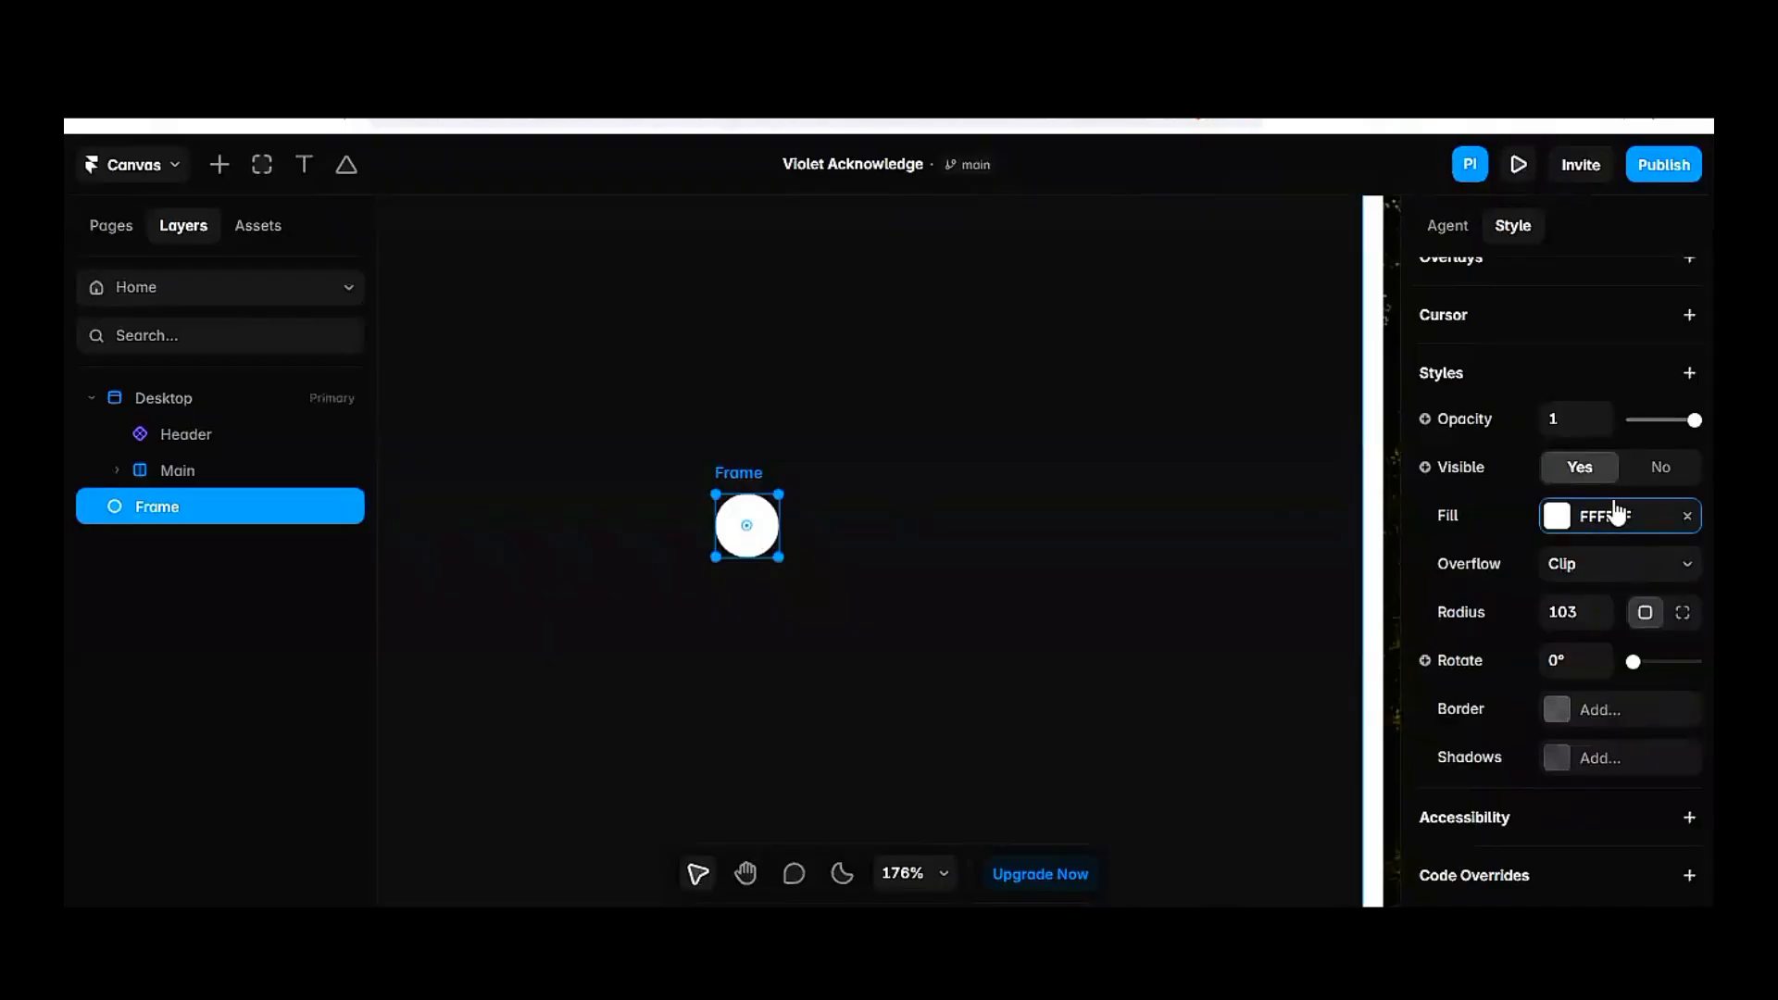
scroll(1167, 757, down, 2)
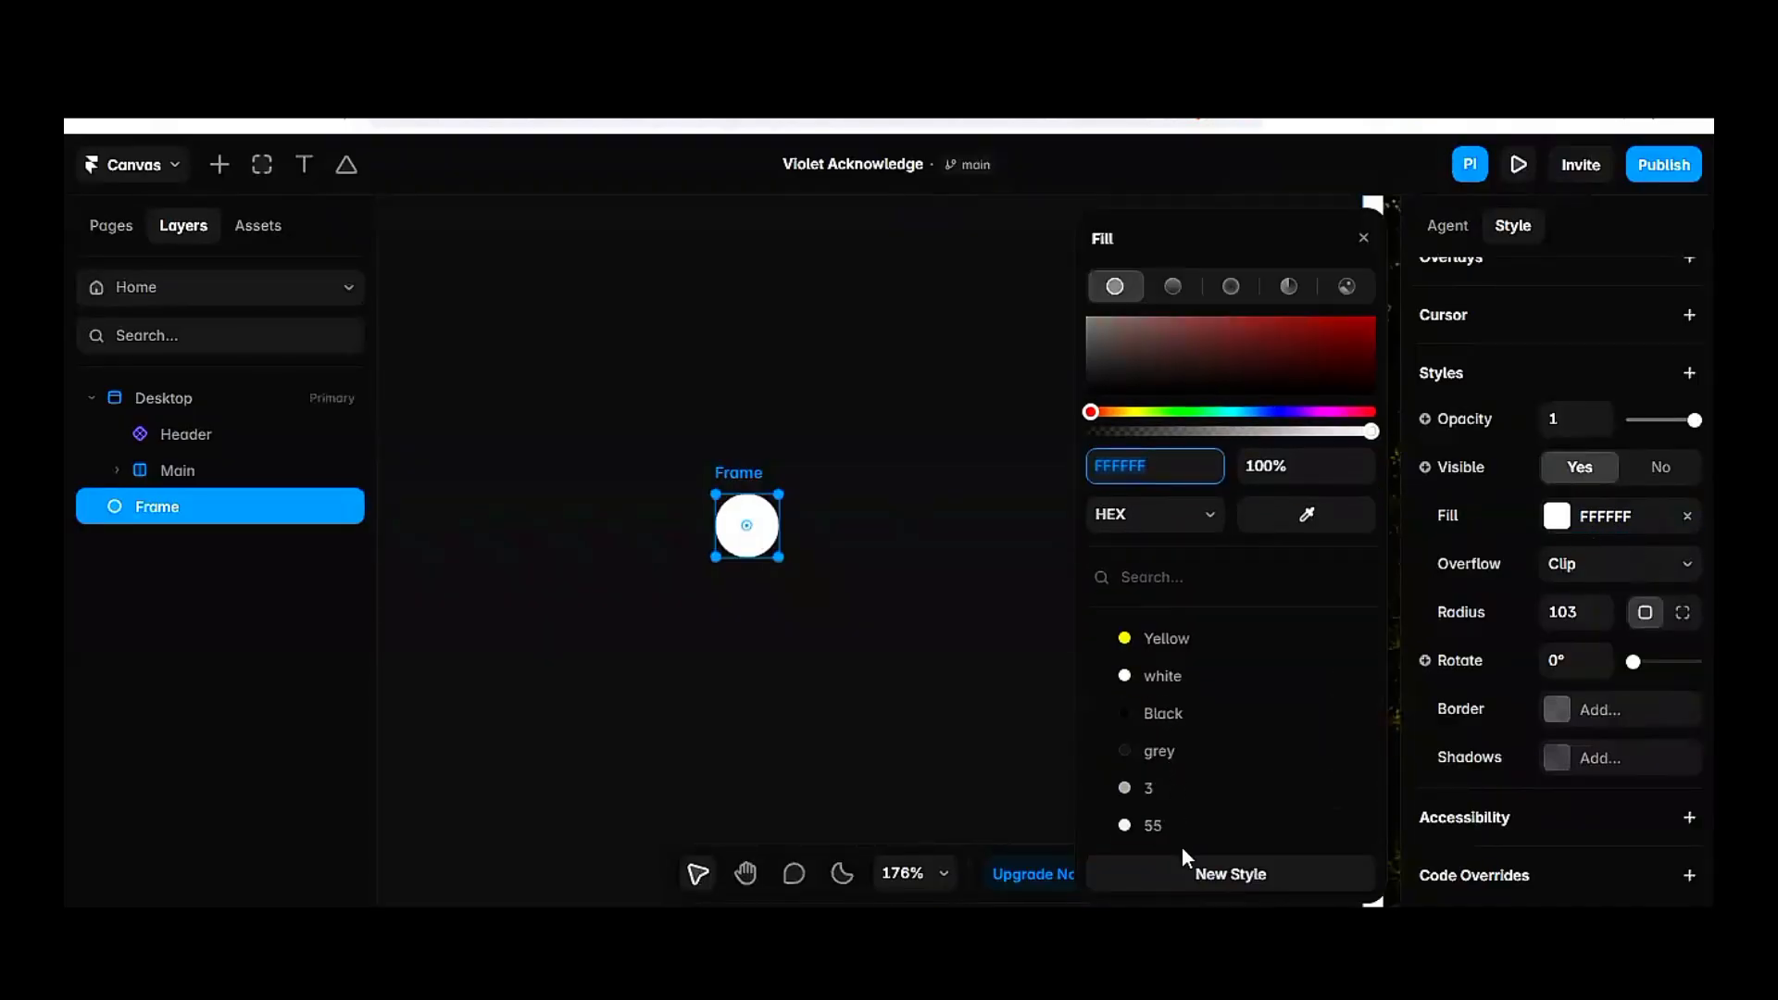
click(1213, 638)
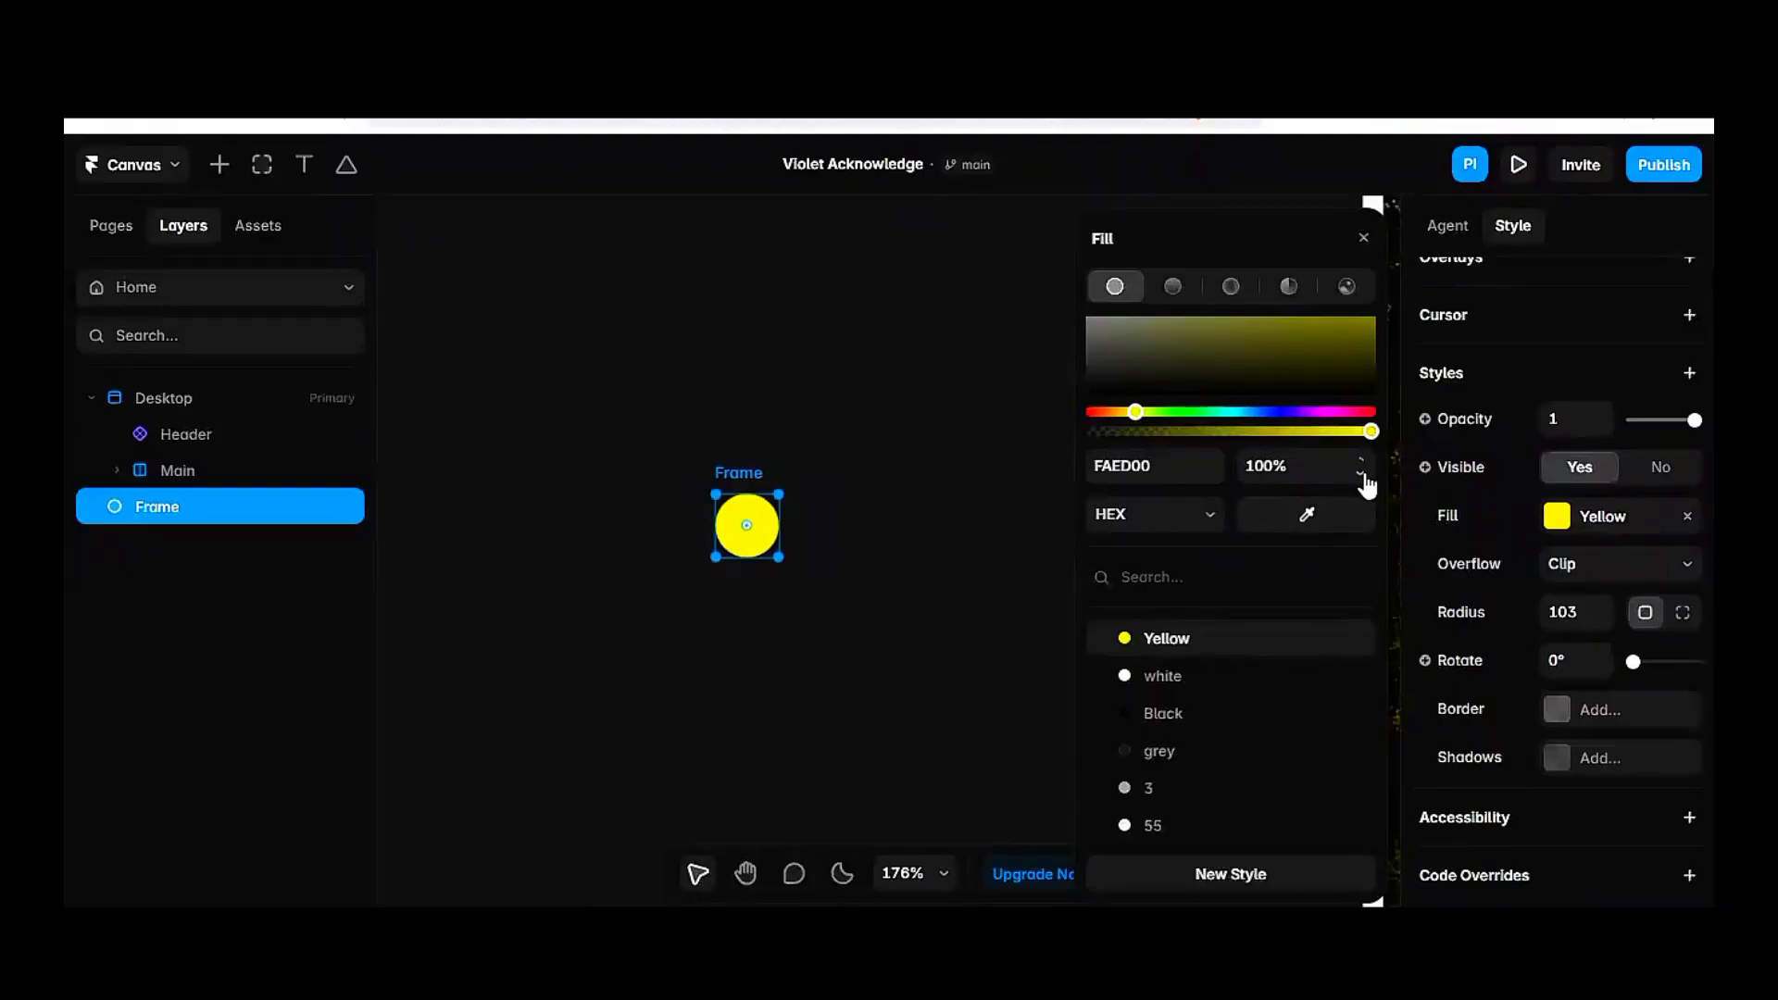
Lower the opacity of the circle's yellow fill to about 61%
drag(1364, 479, 1357, 521)
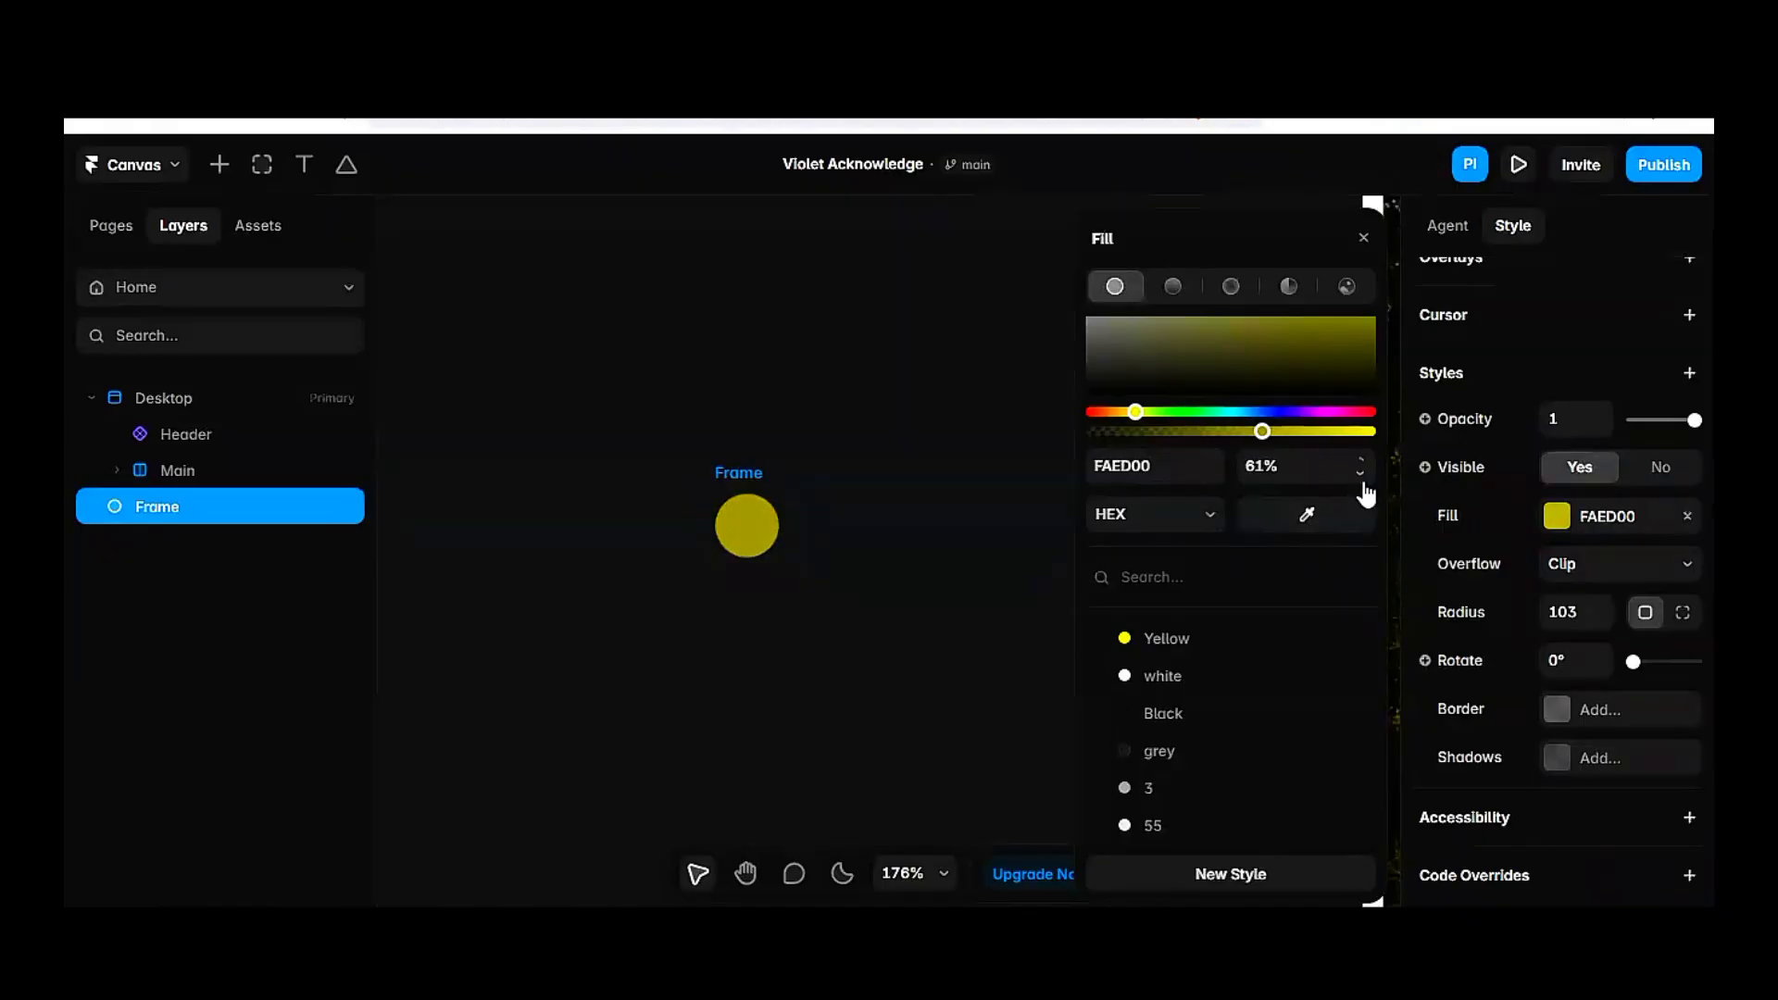
click(1364, 481)
click(1364, 245)
click(785, 595)
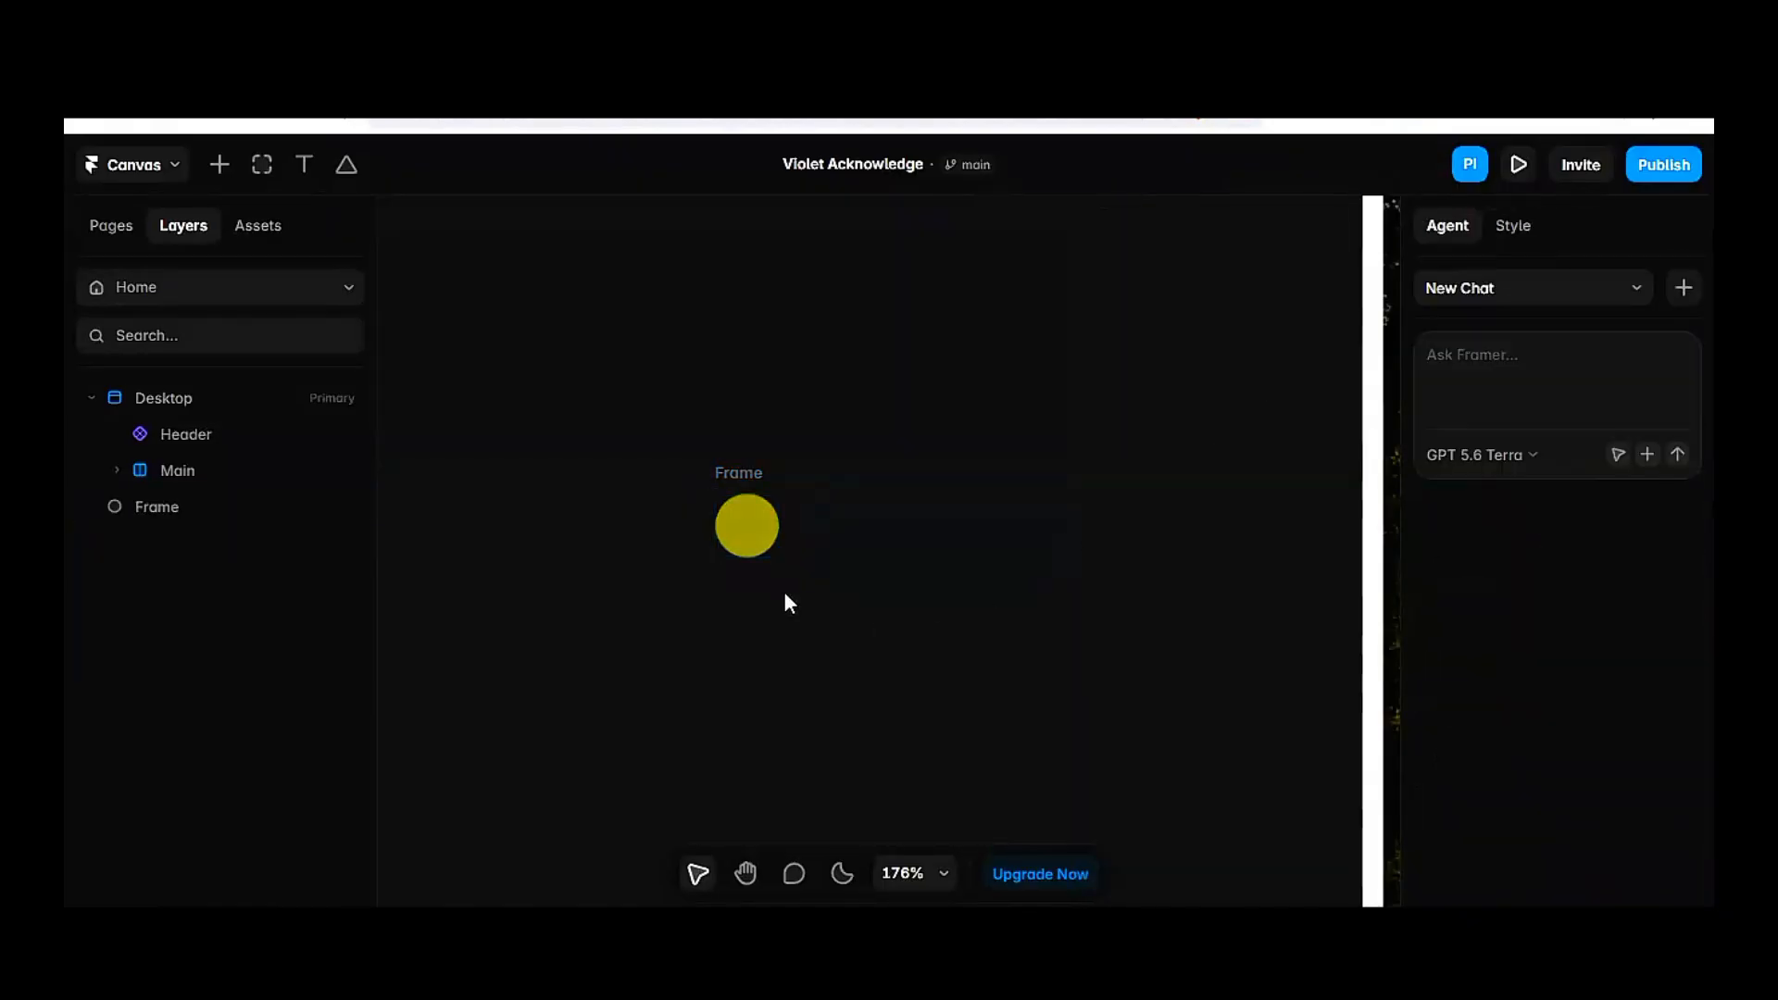
Add a Stack layout to the yellow circular frame
click(713, 470)
scroll(1695, 484, up, 5)
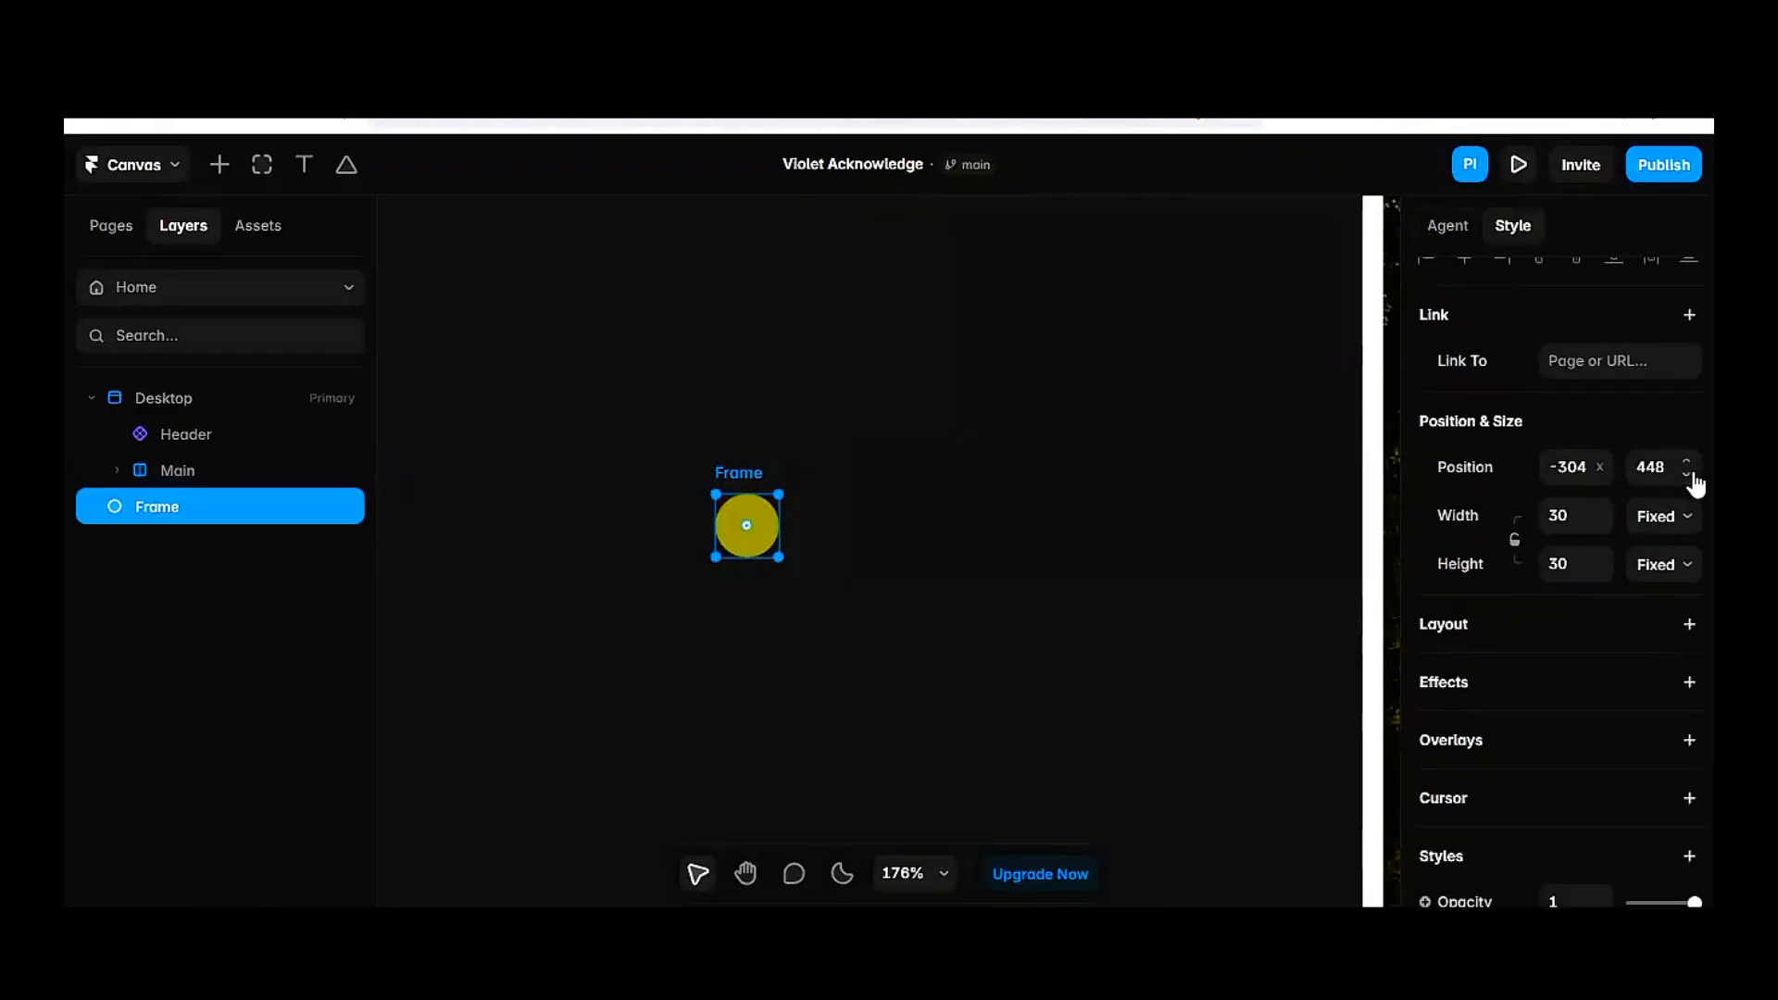
click(1580, 632)
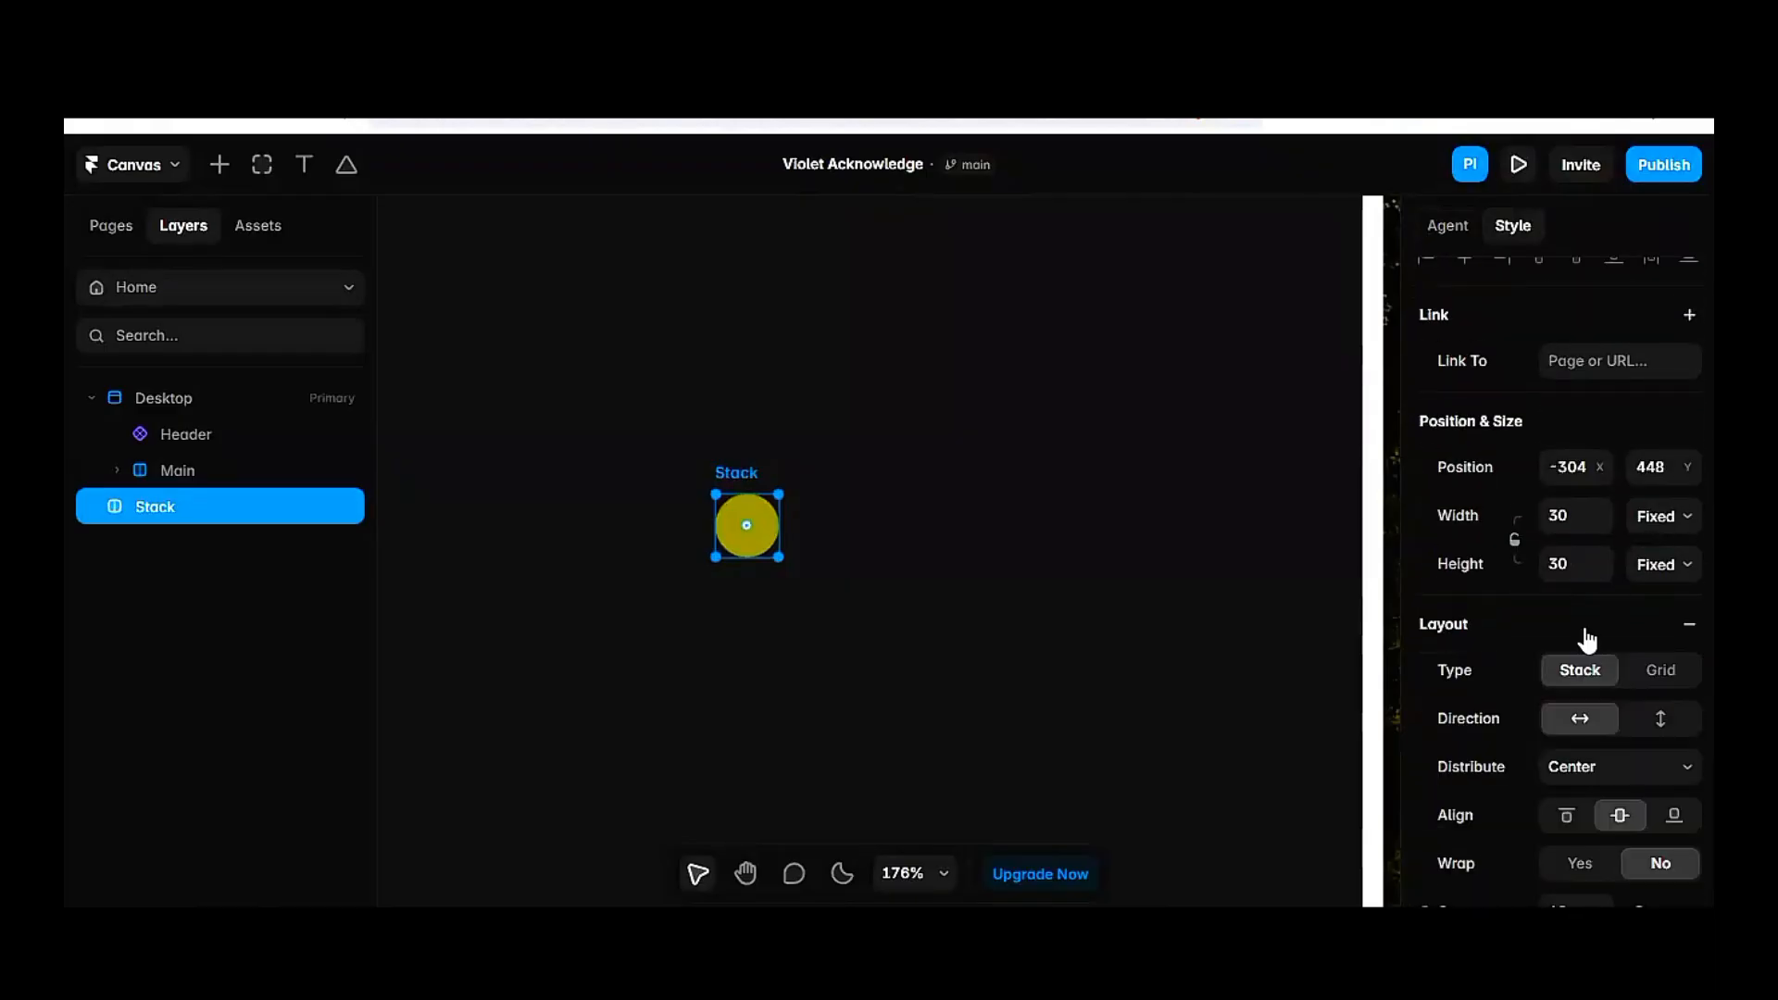
Turn the yellow circle stack into a new component titled "Custom web cursor"
click(987, 301)
click(758, 470)
click(897, 440)
click(725, 472)
key(ctrl+alt+k)
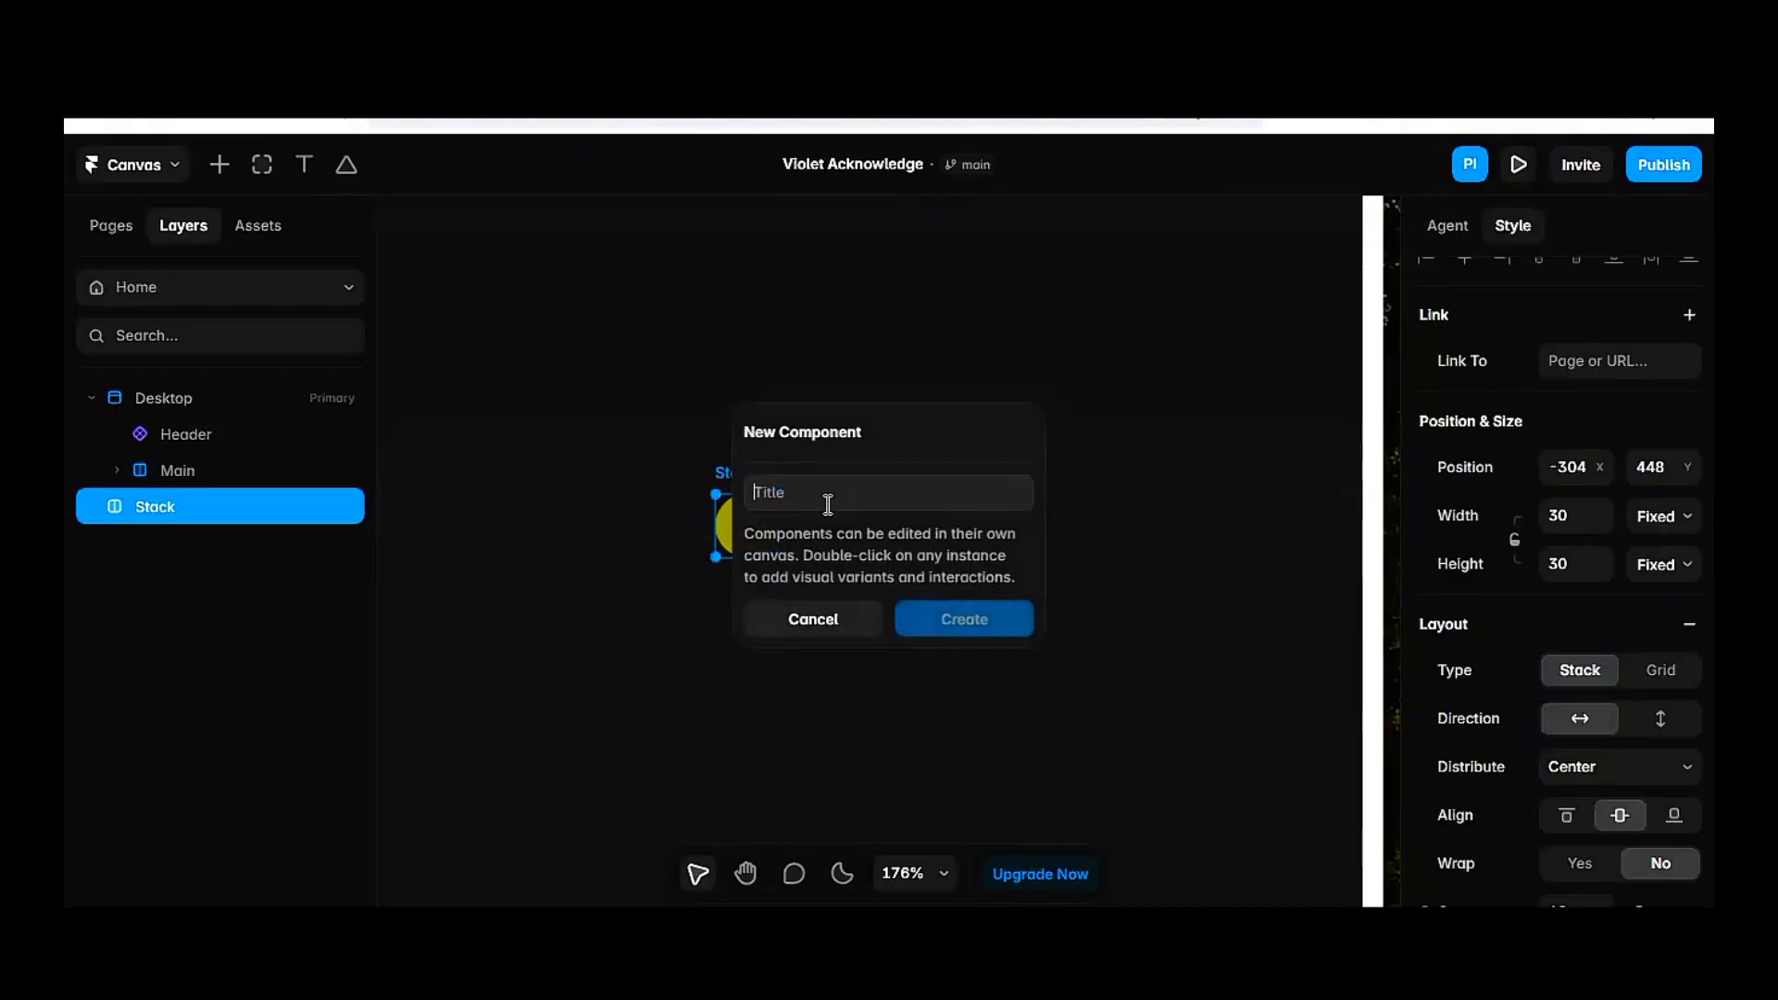
text(Cu)
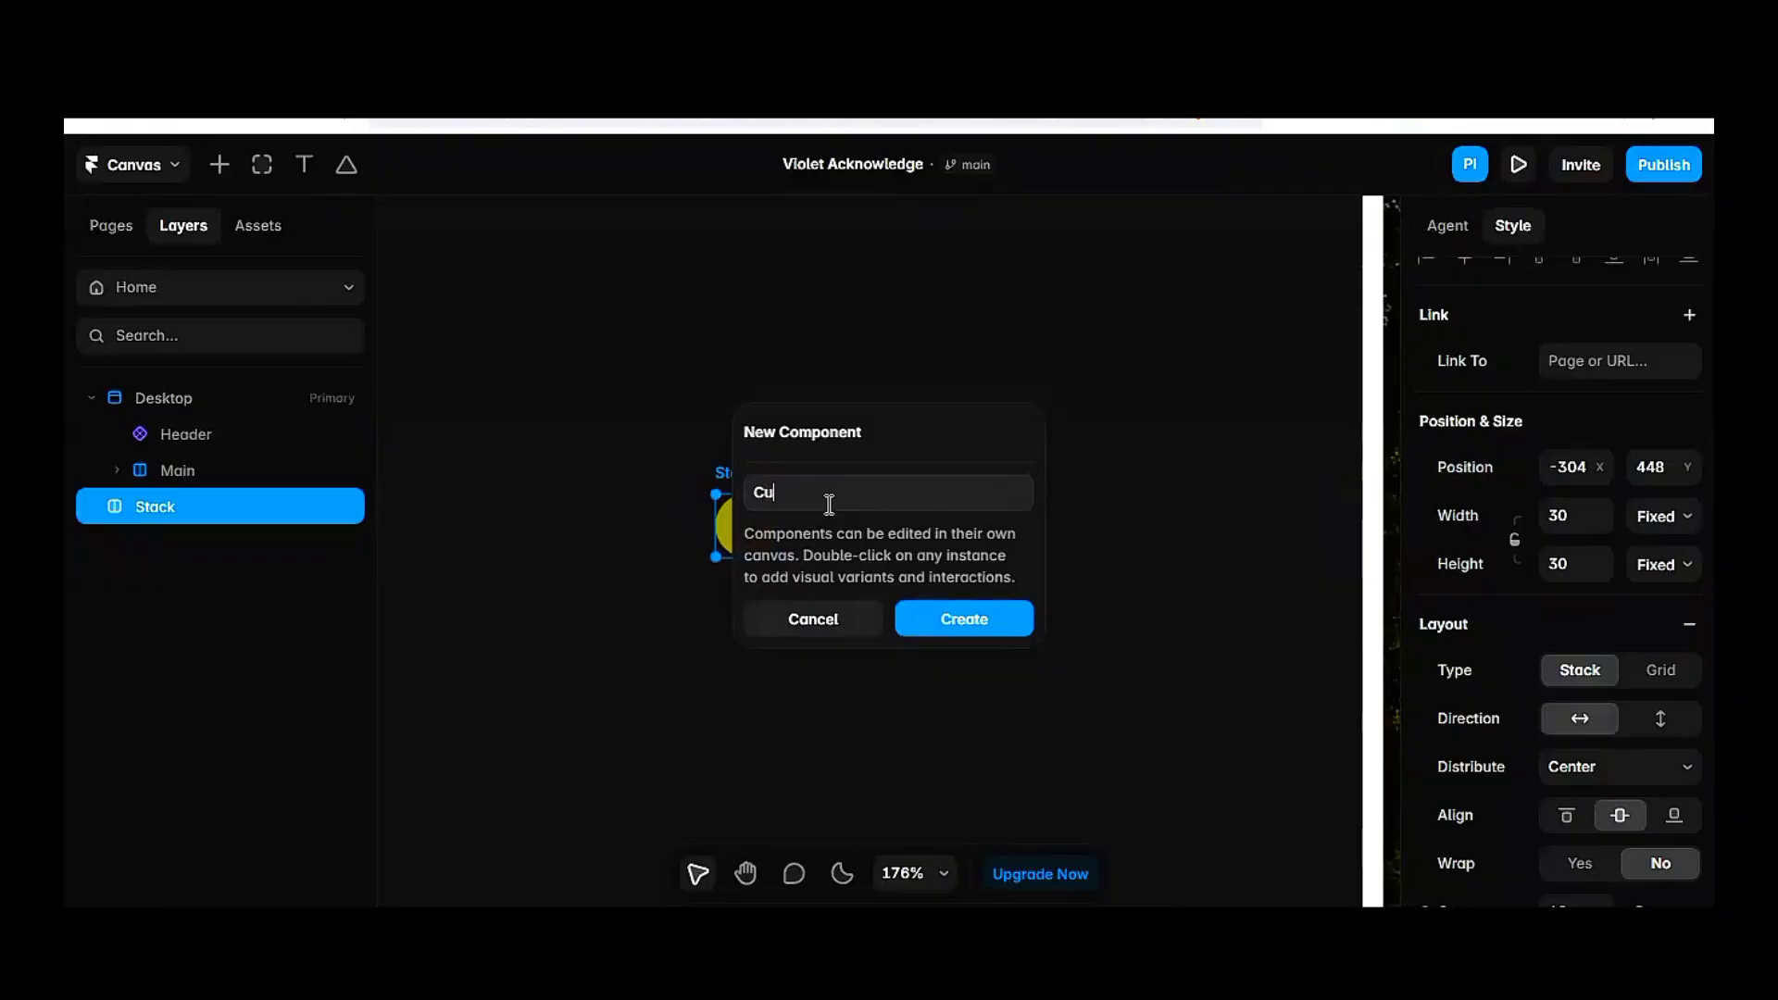
text(stom web s)
text(ursor)
key(Return)
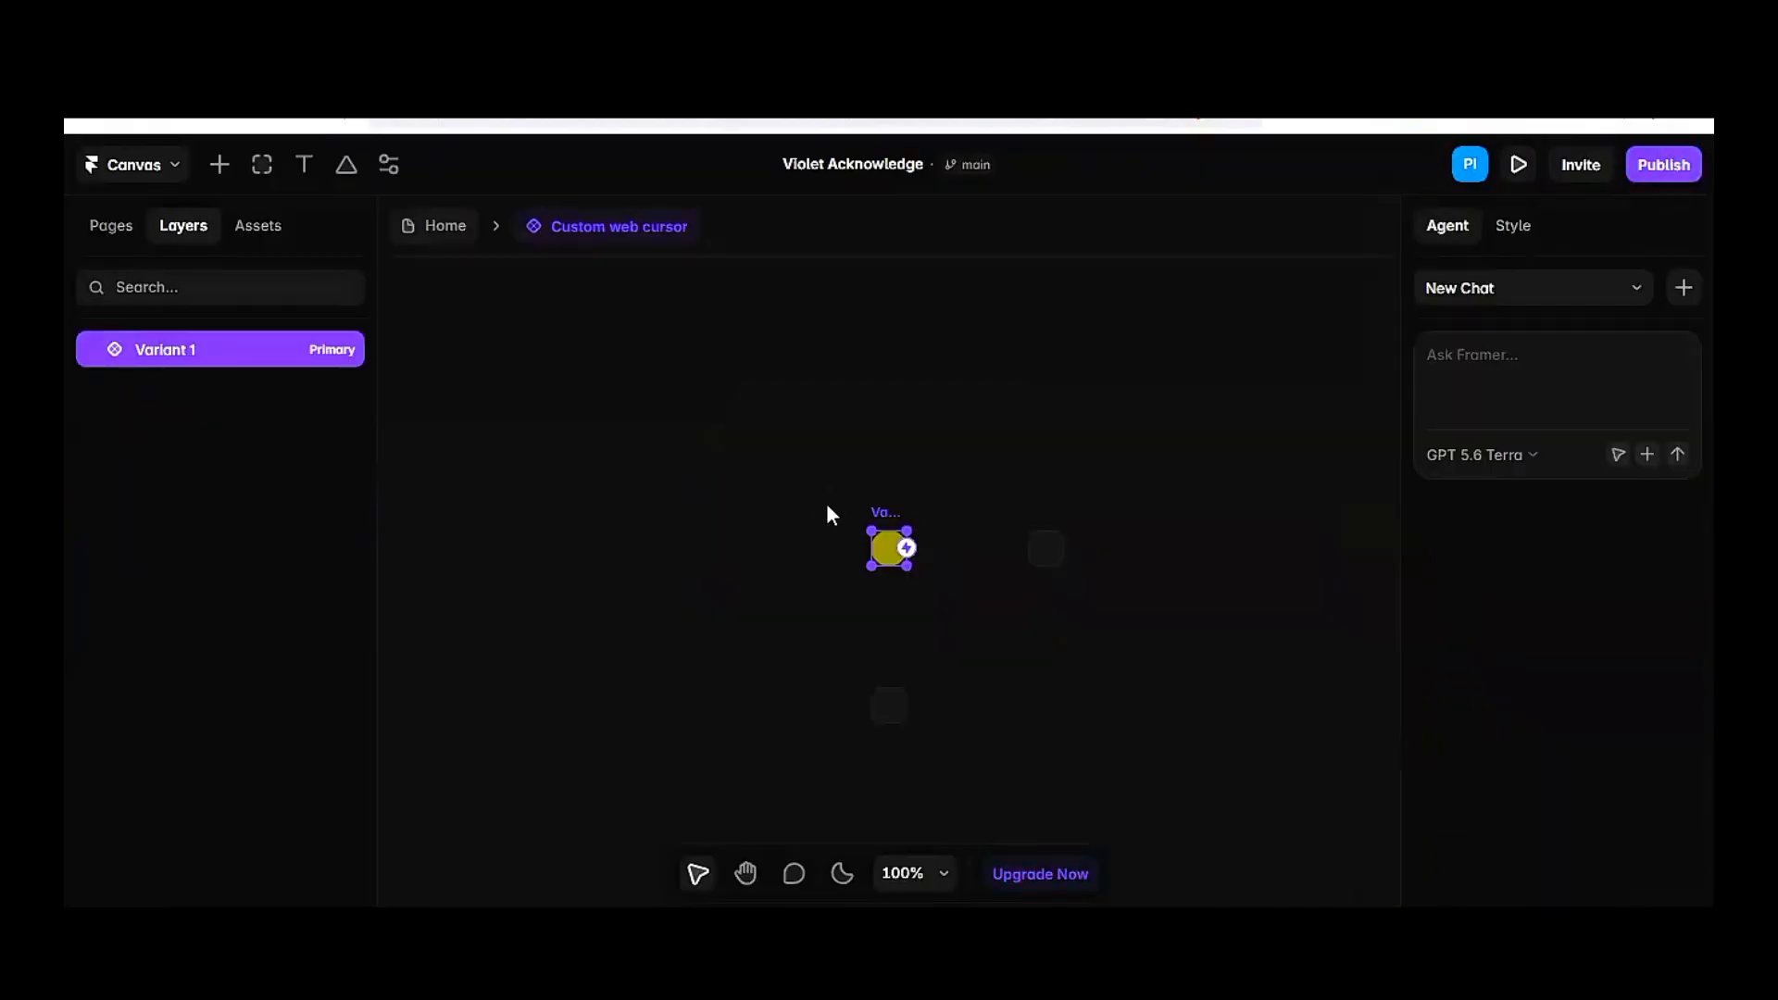
Return to the Home page and move the Custom web cursor component near the Desktop breakpoint, at about X -103, Y 450
click(878, 522)
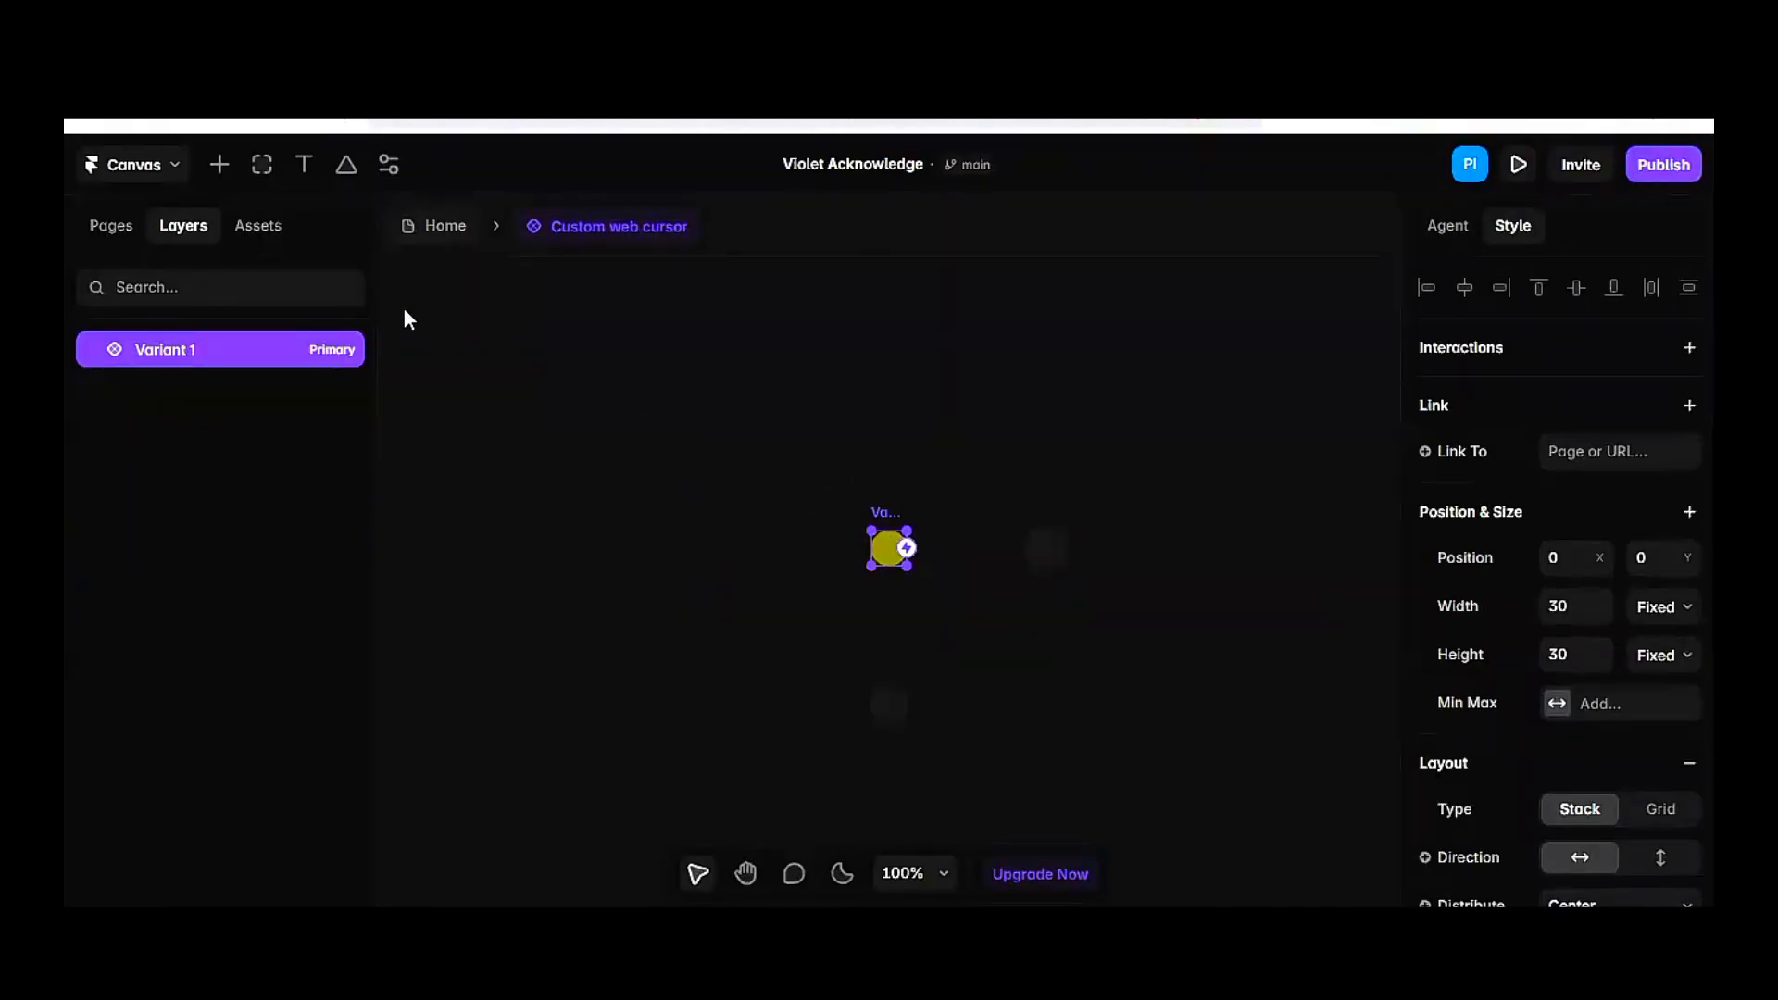
click(441, 239)
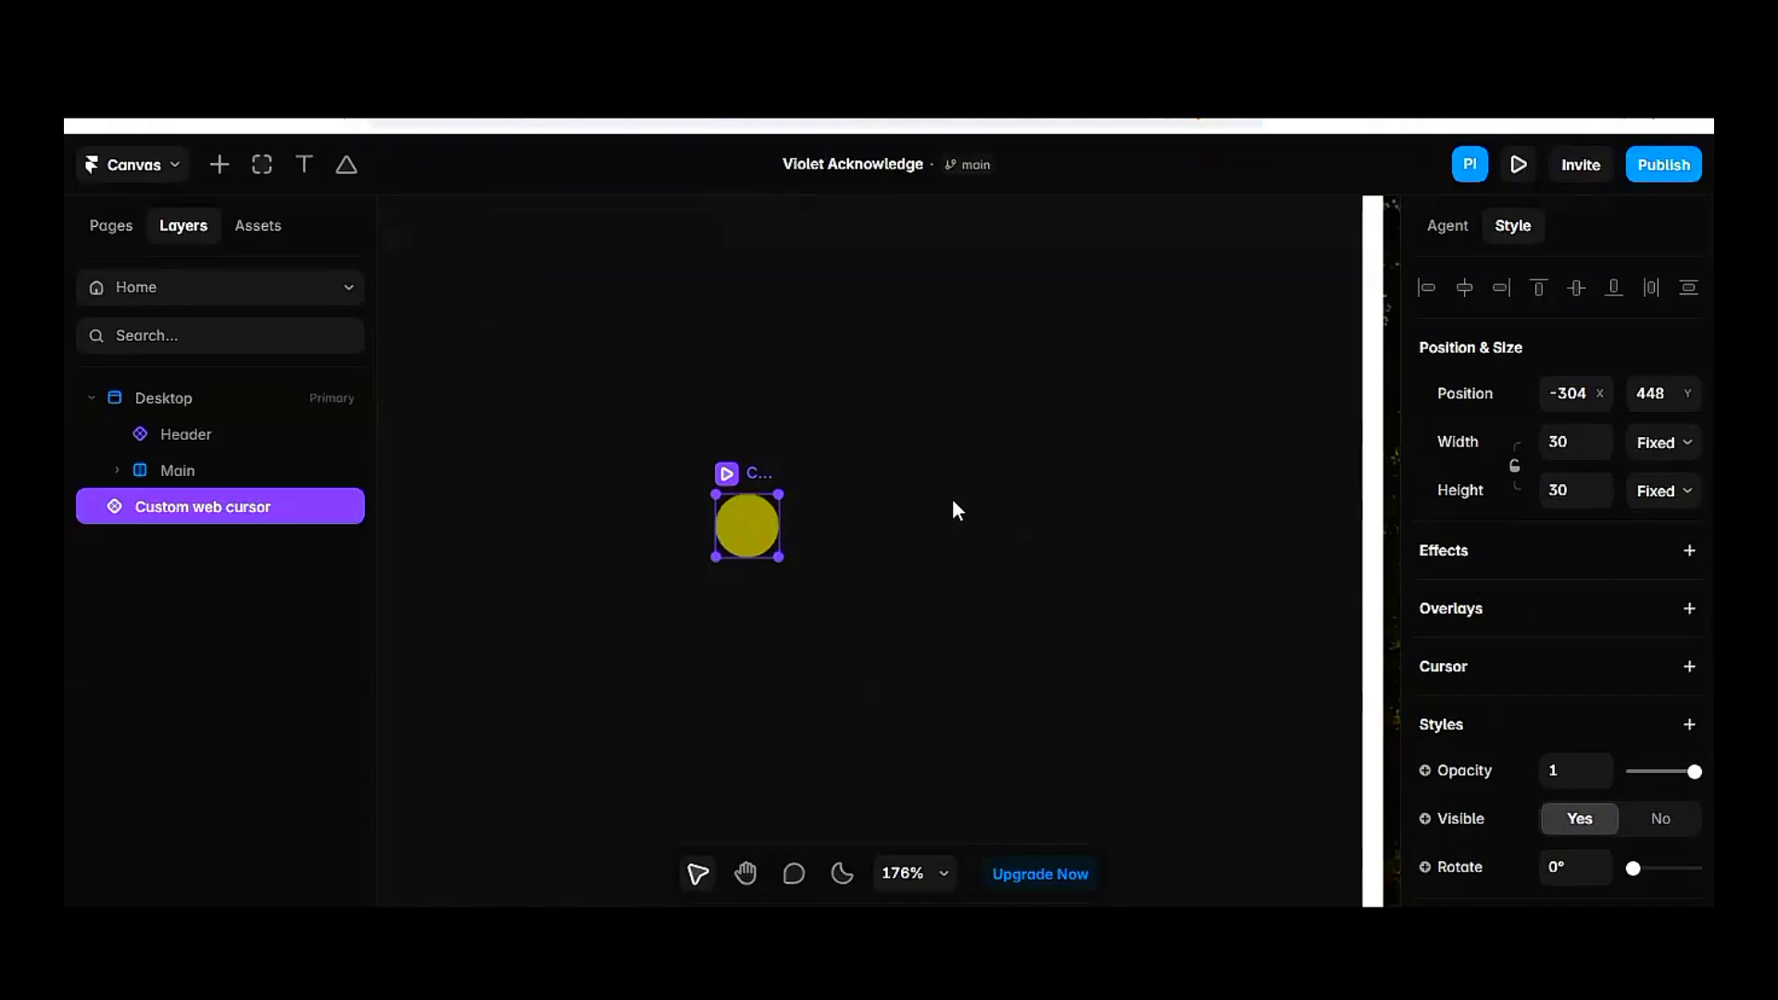
scroll(950, 505, down, 5)
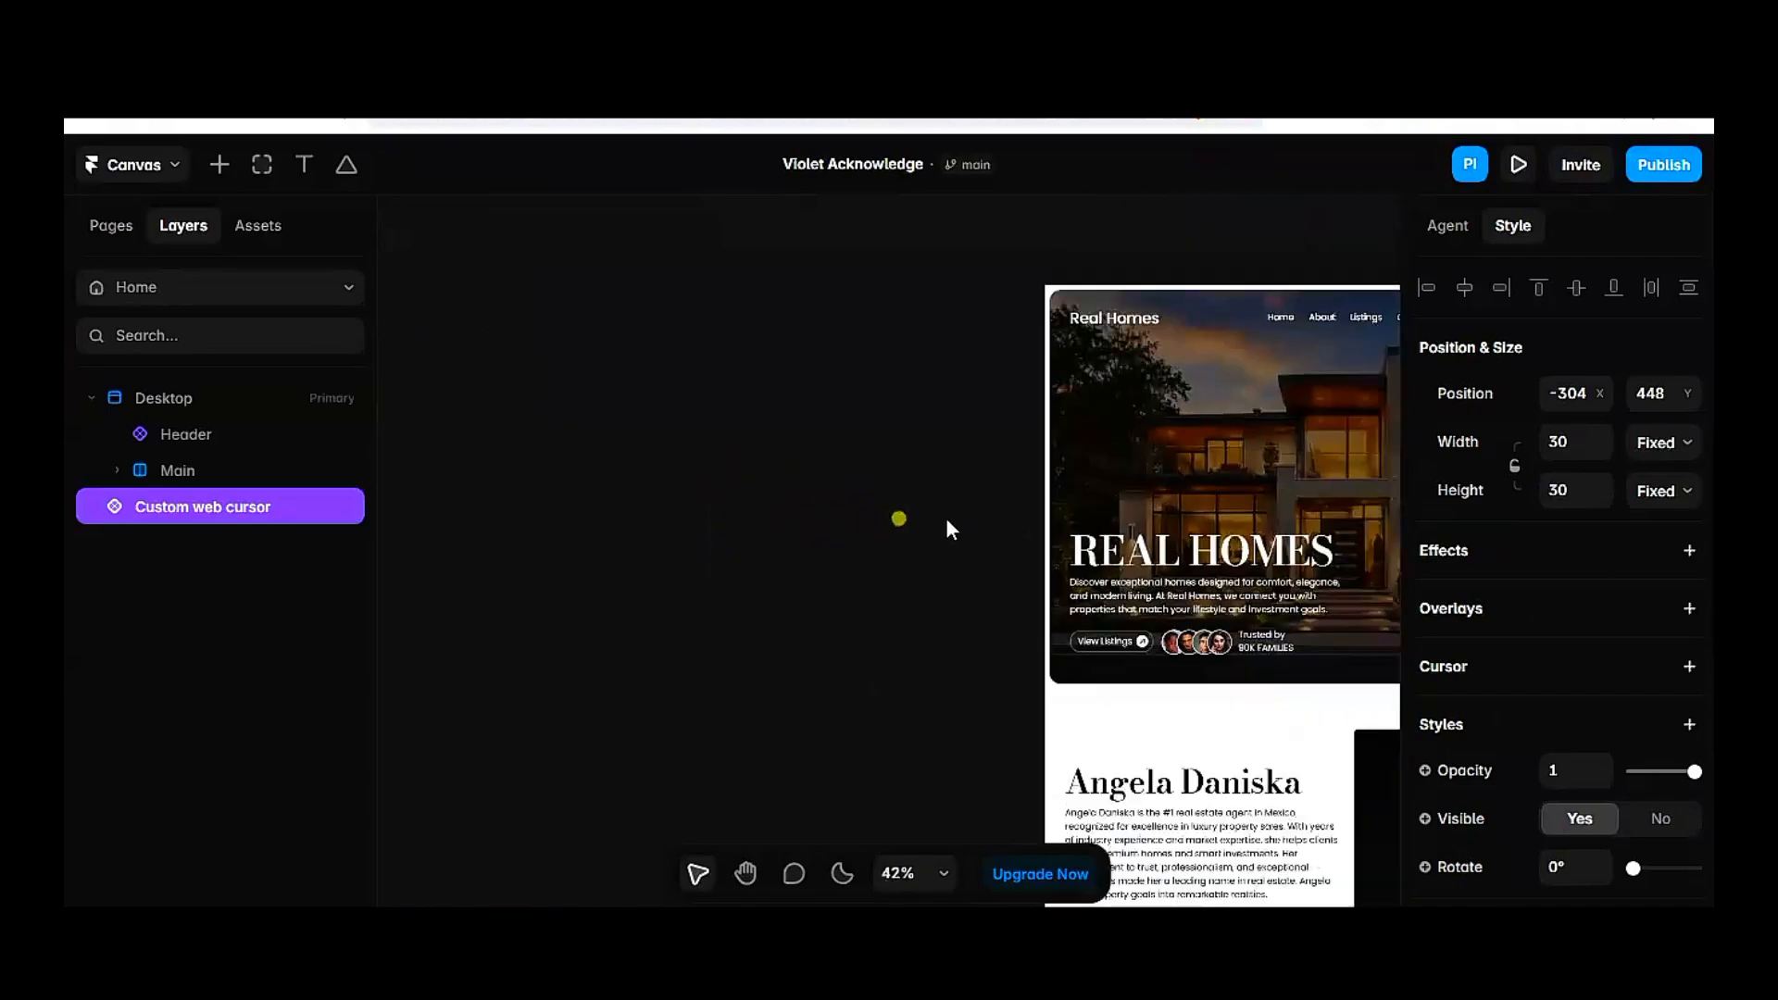
scroll(949, 515, right, 5)
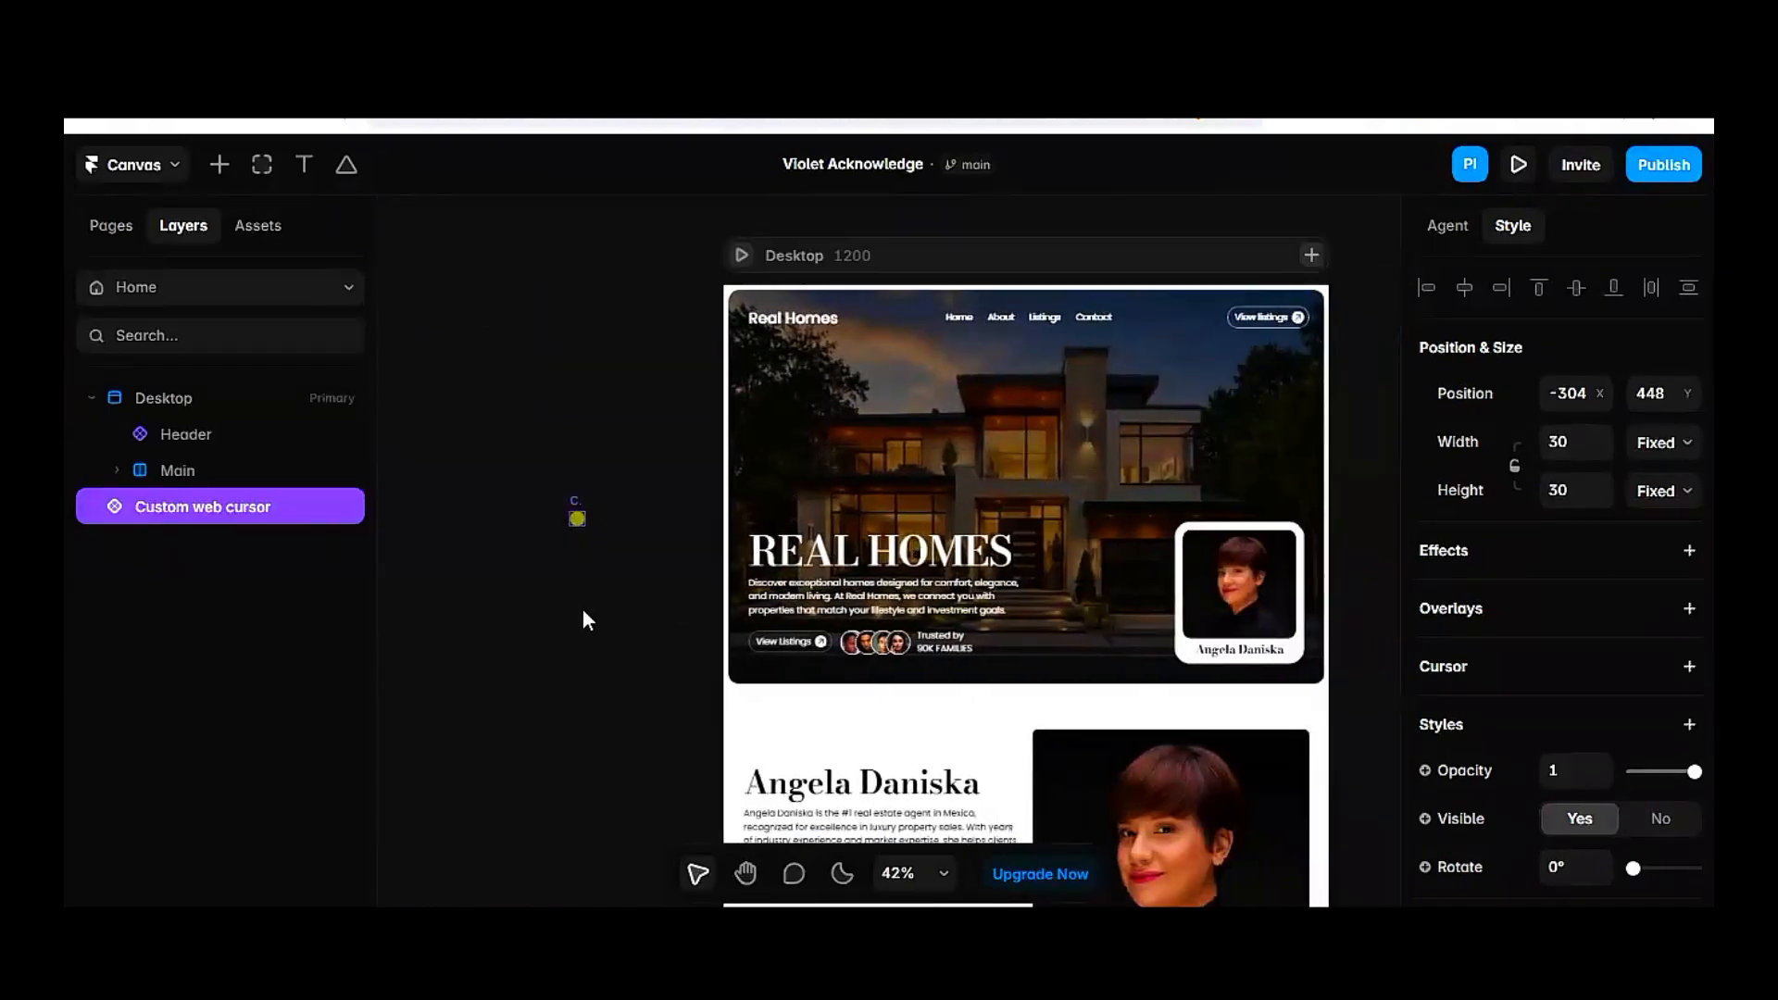
scroll(581, 626, right, 1)
click(581, 628)
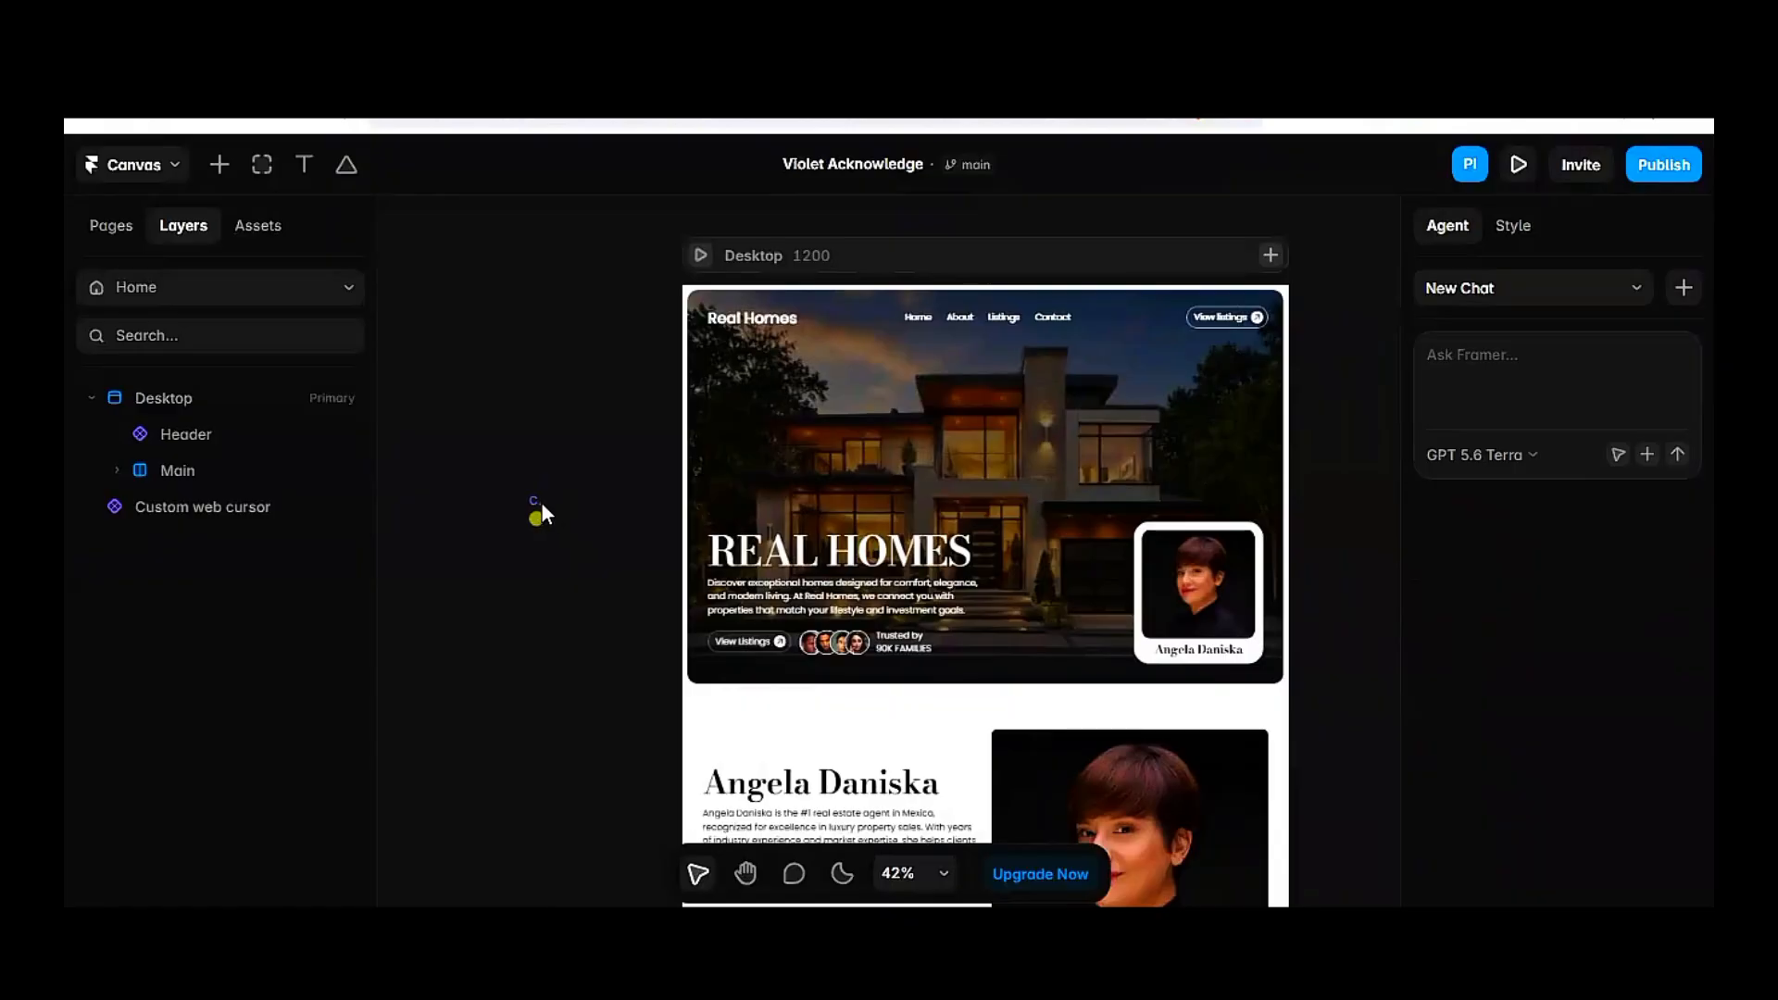
drag(542, 505, 634, 501)
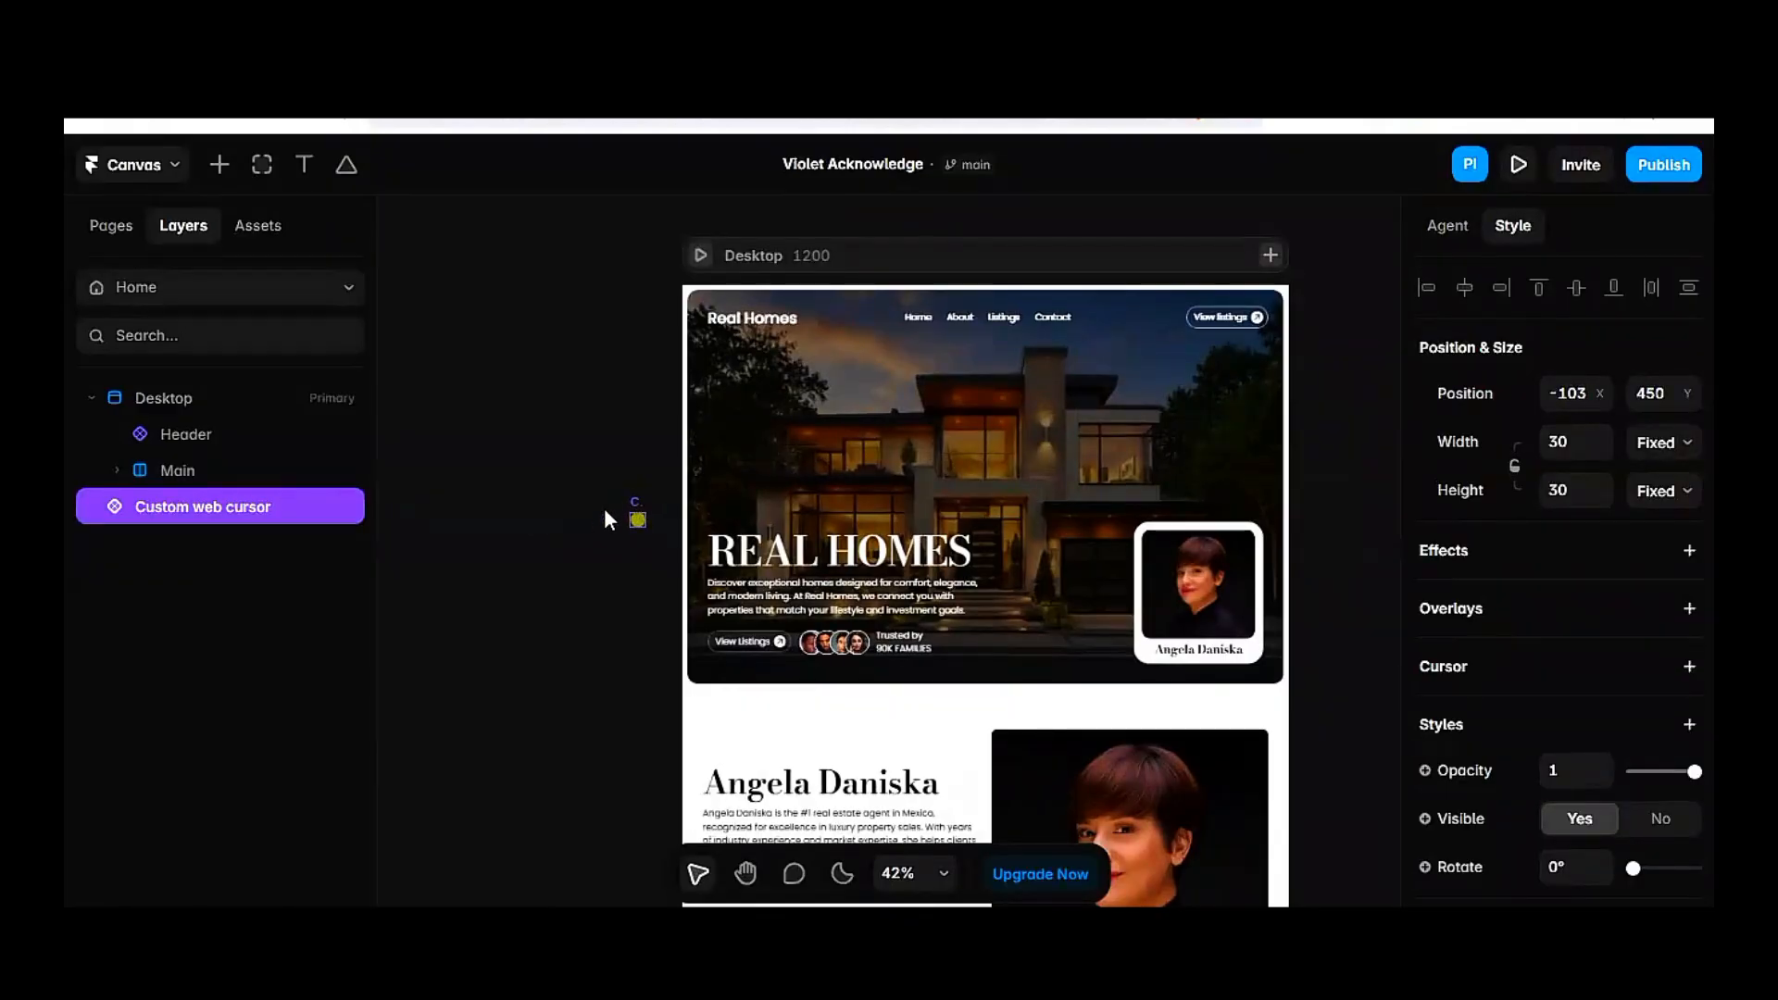
Examine the hero section's elements and the Main and Sections containers in the Desktop layer tree
click(741, 702)
click(761, 613)
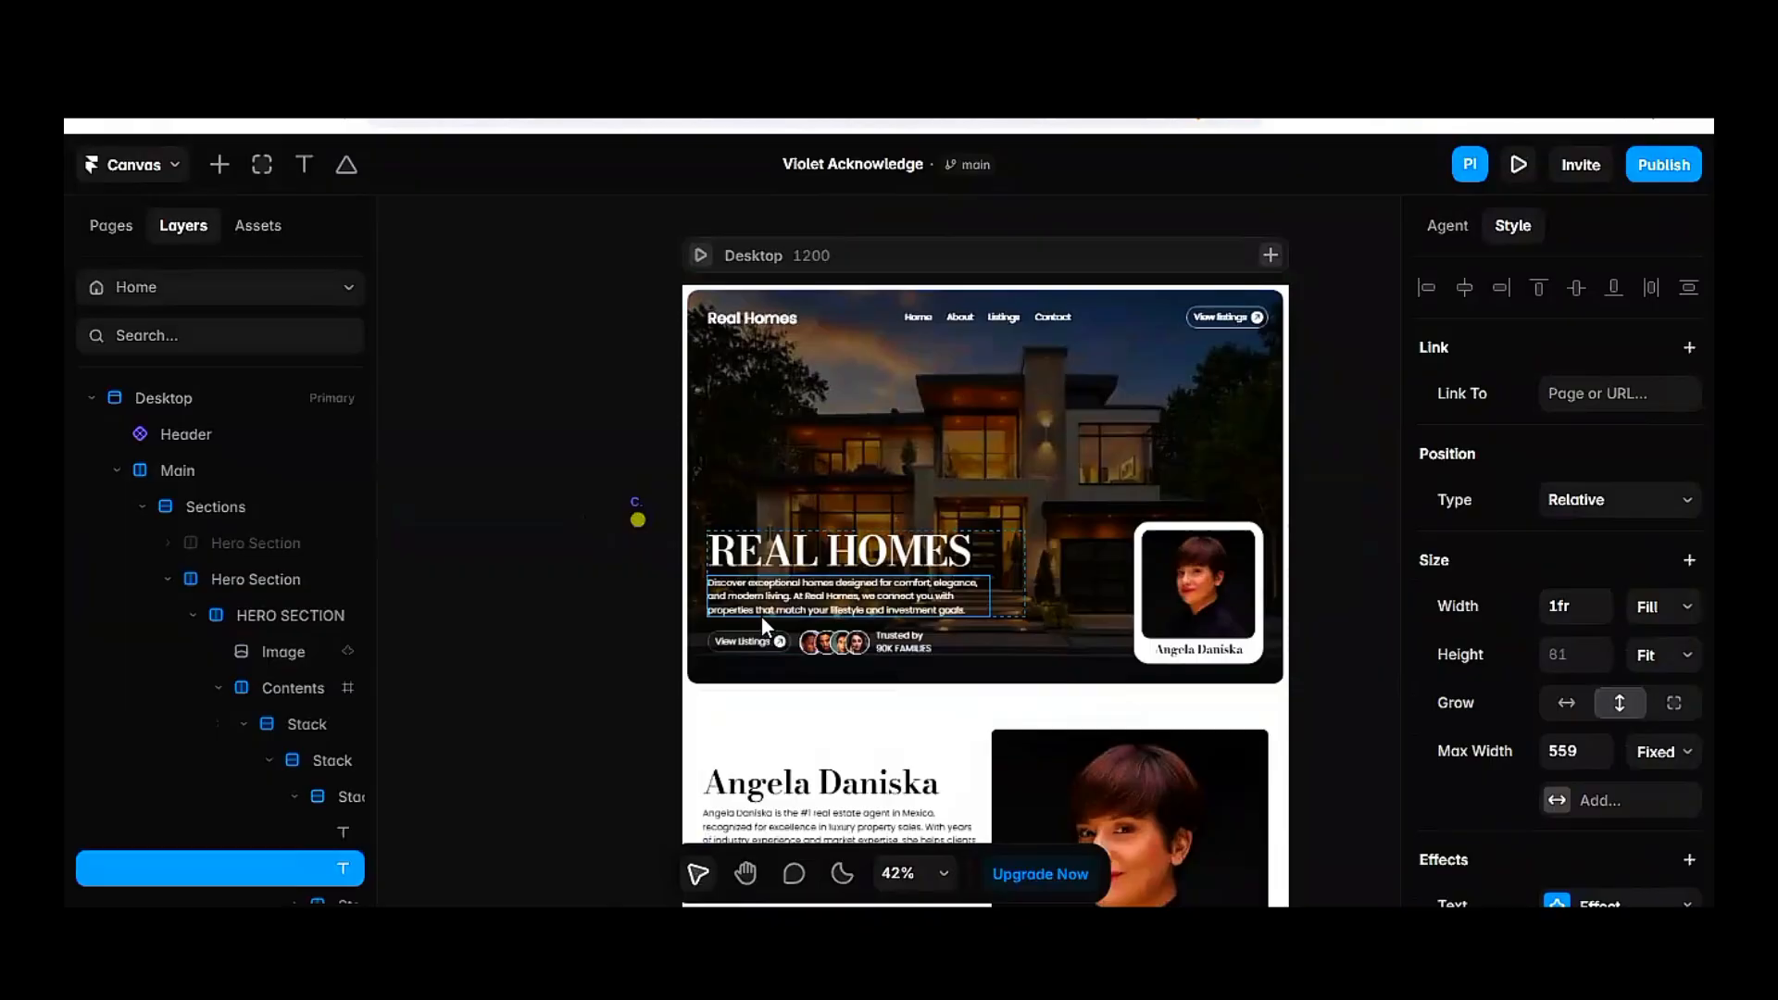
click(1003, 392)
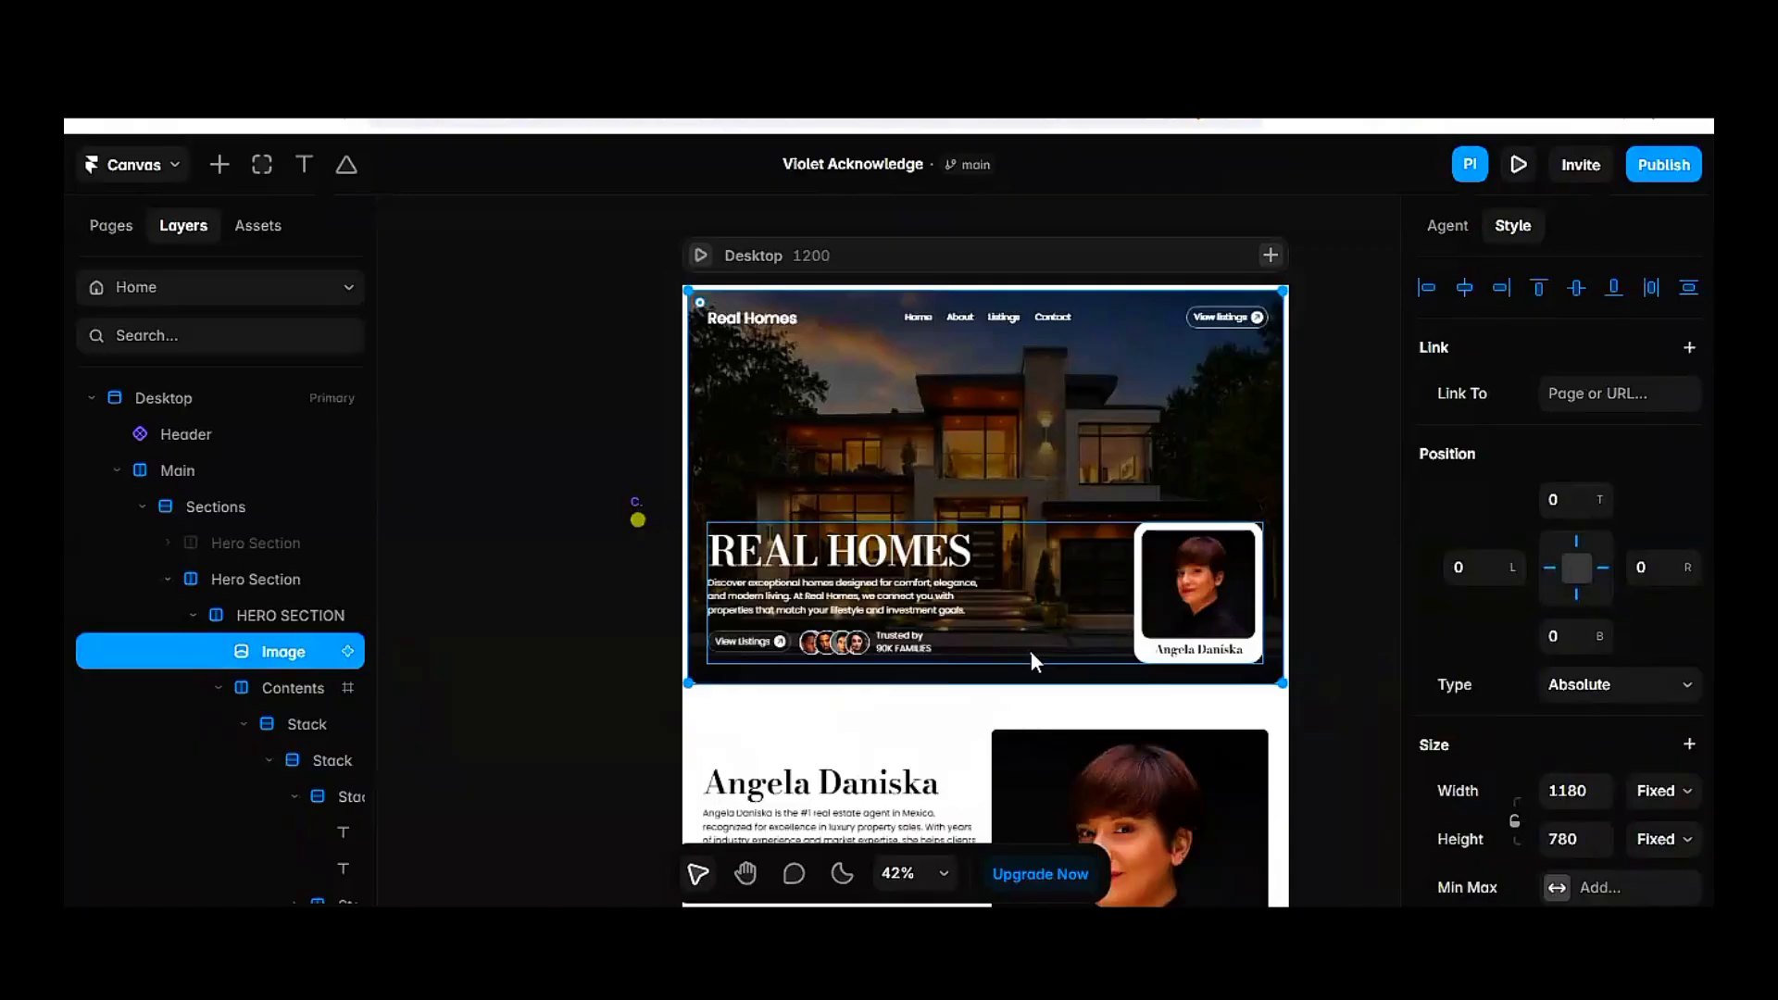
click(1042, 620)
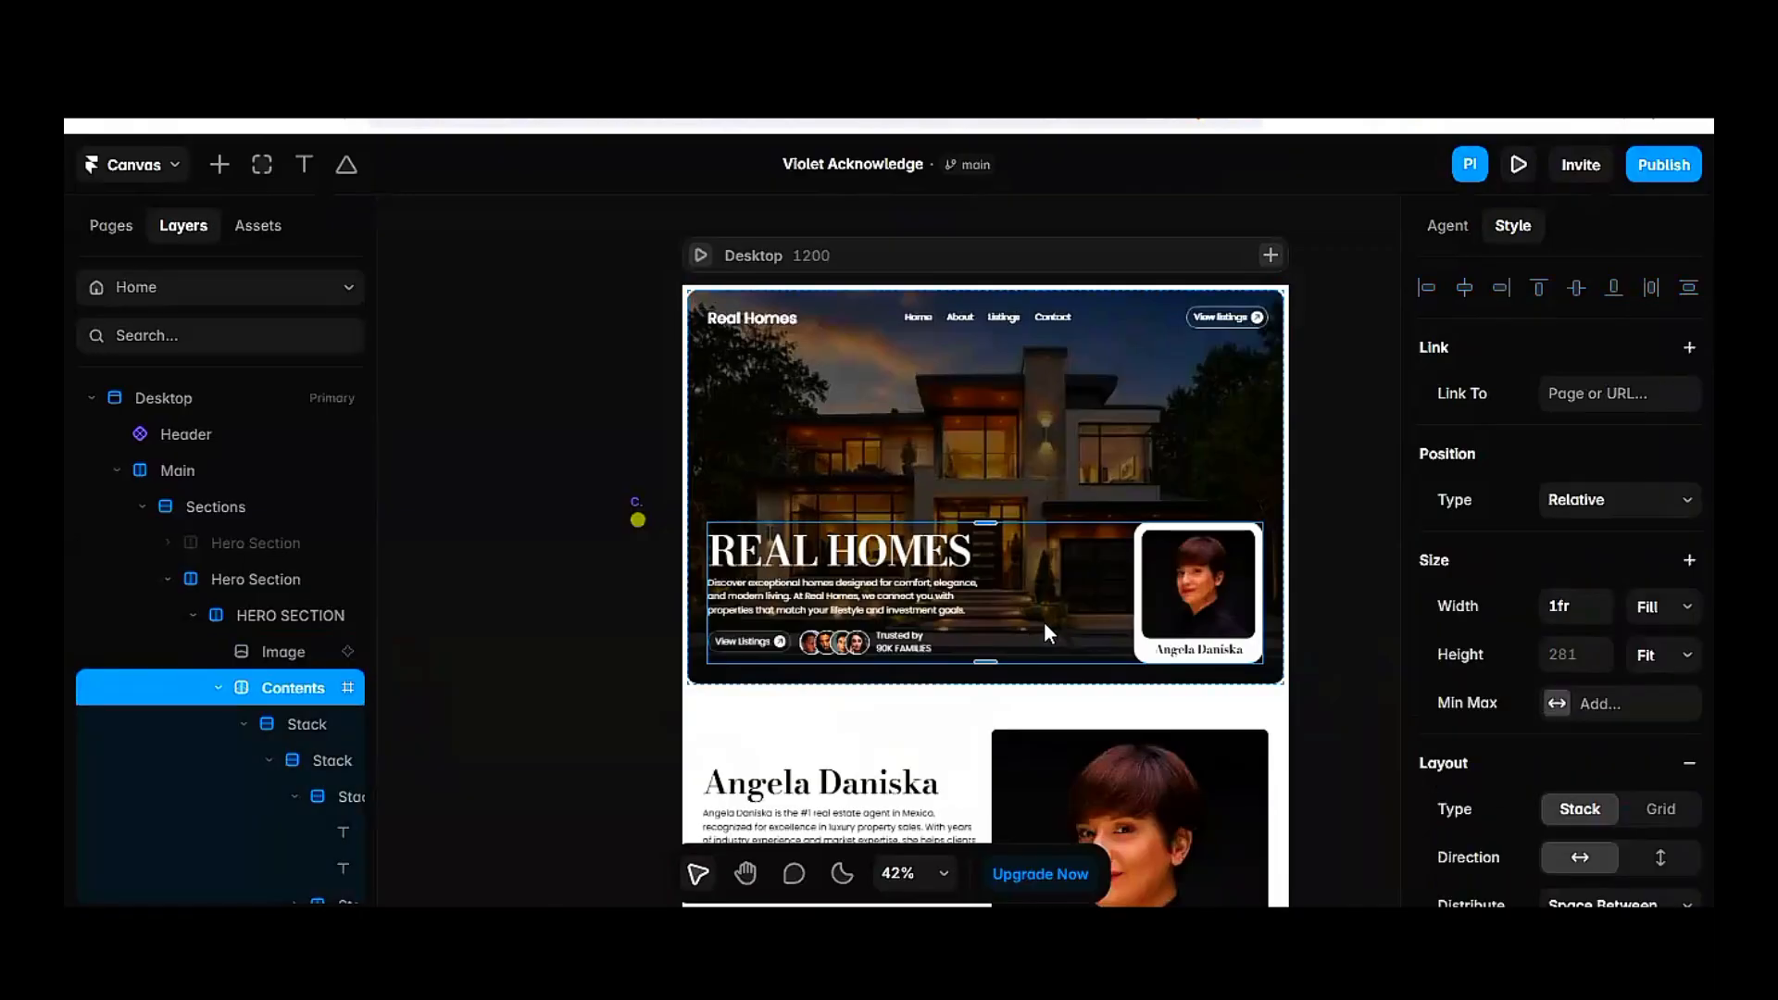
click(213, 505)
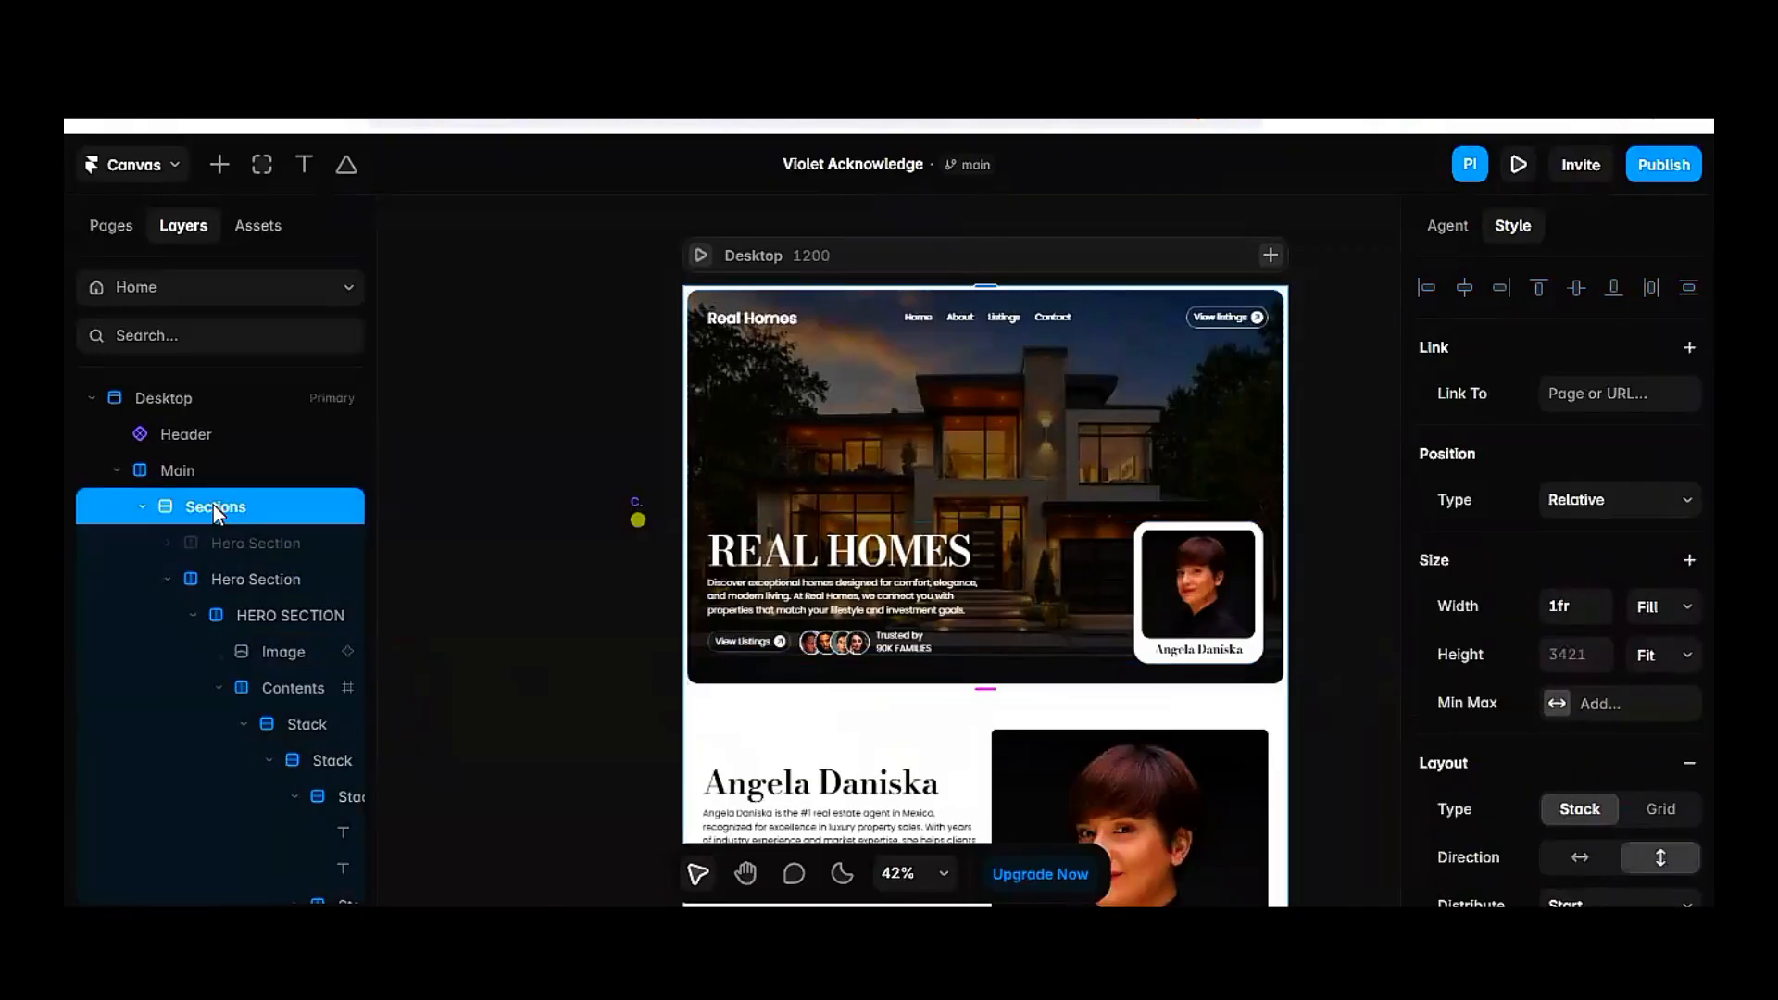
click(157, 471)
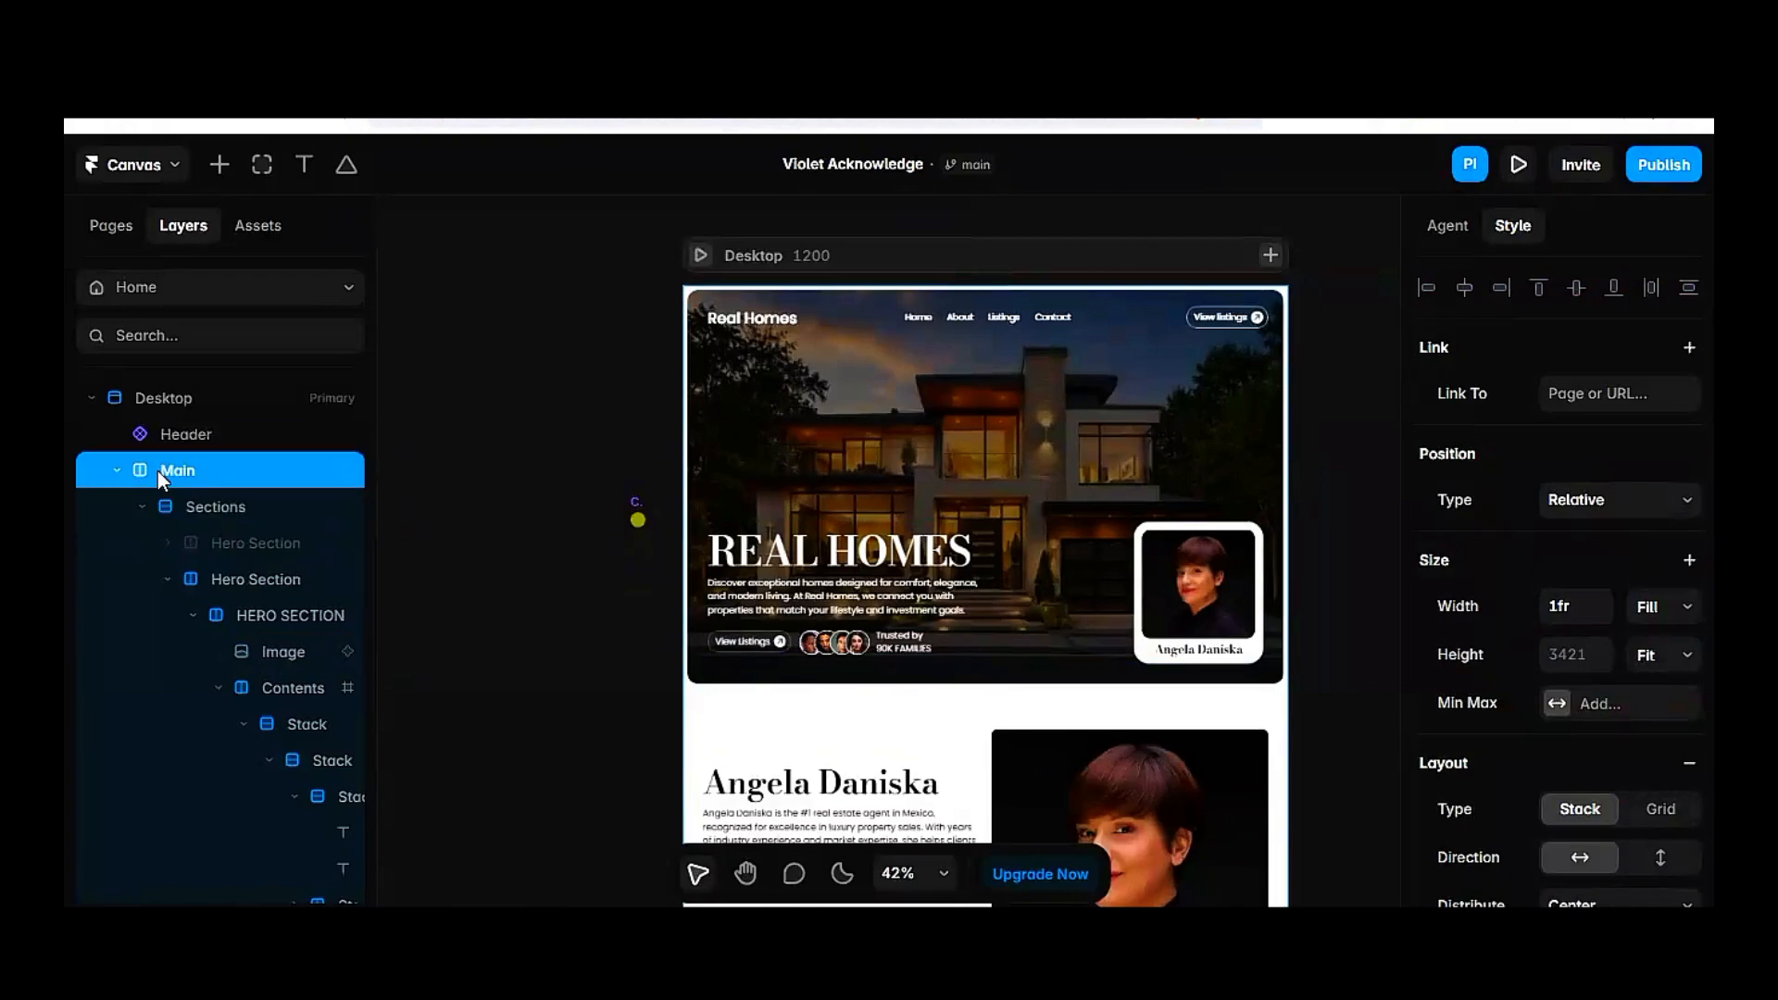
click(200, 508)
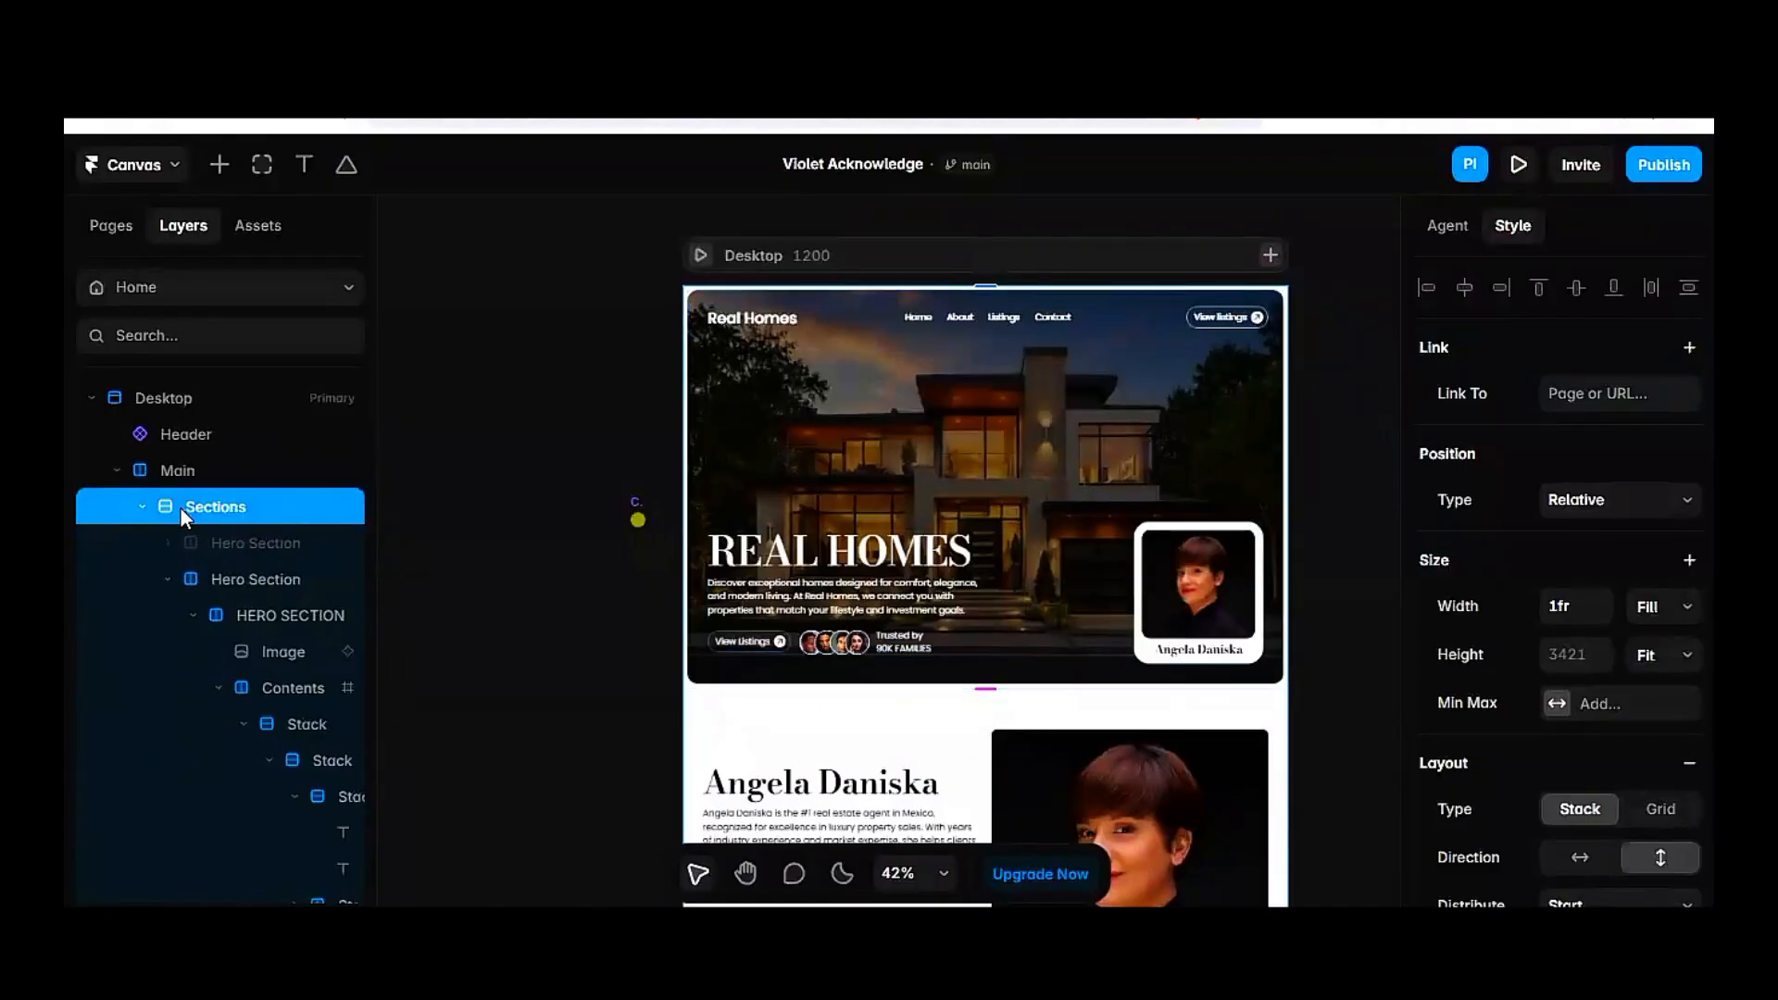
click(145, 508)
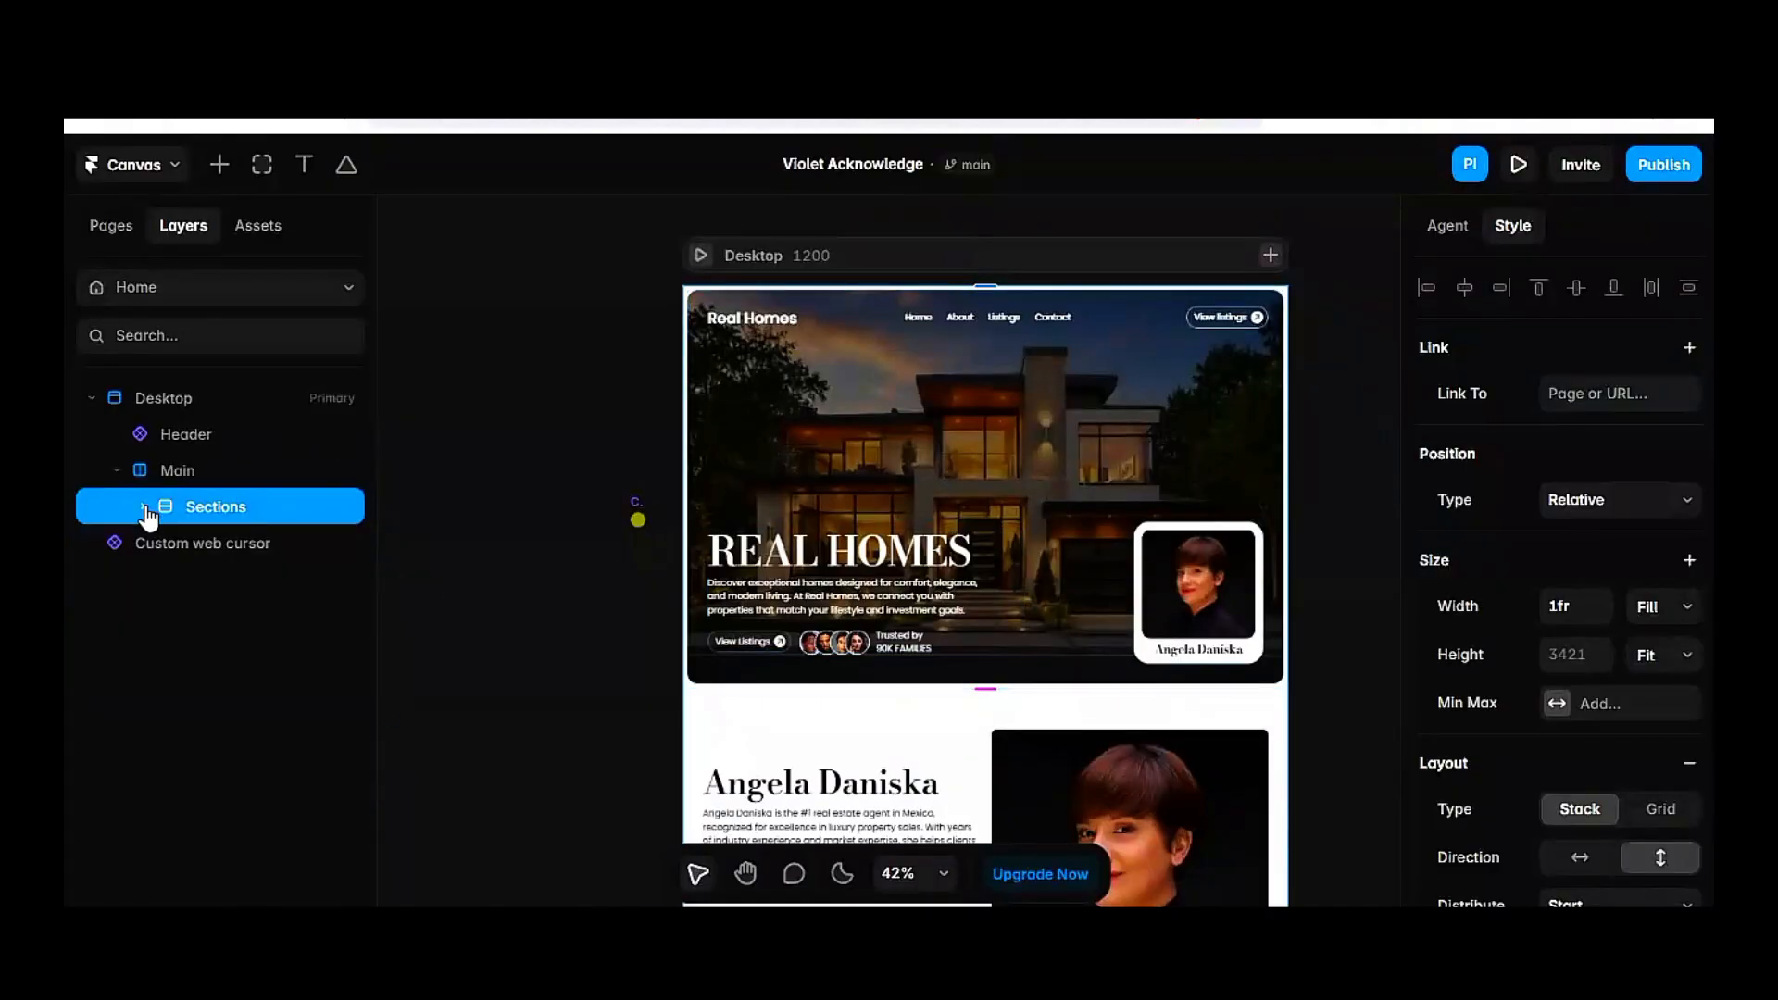
click(145, 509)
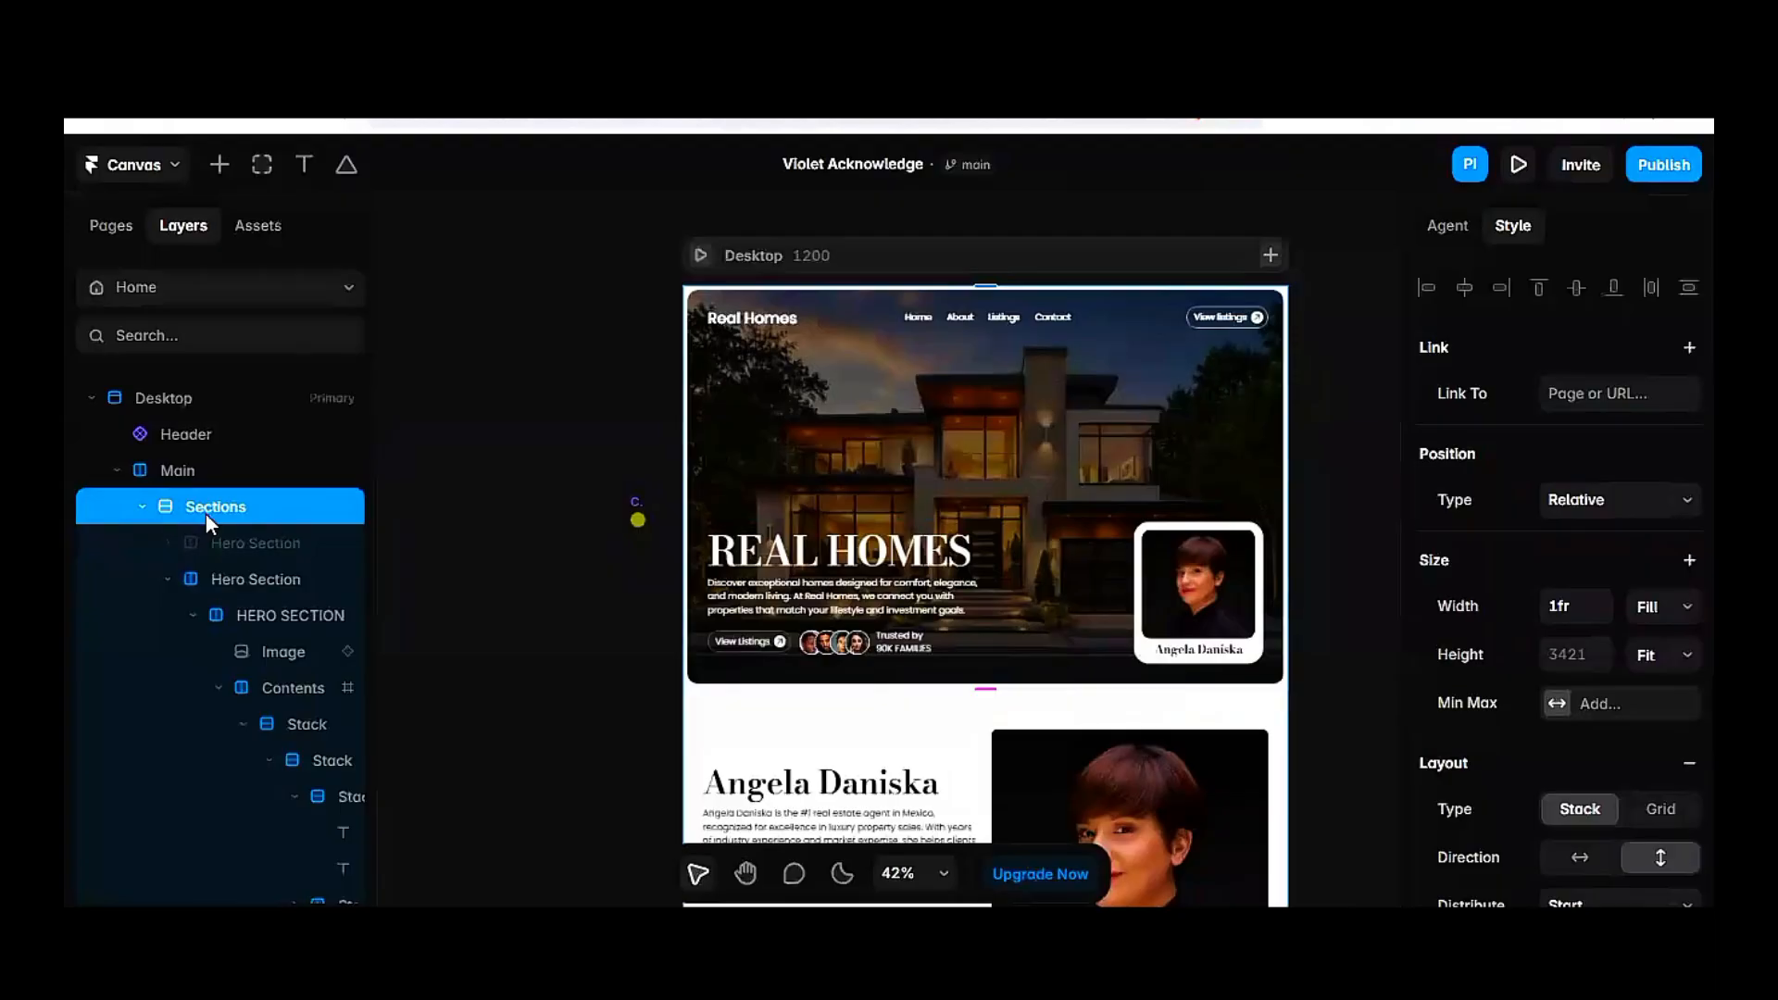
click(575, 581)
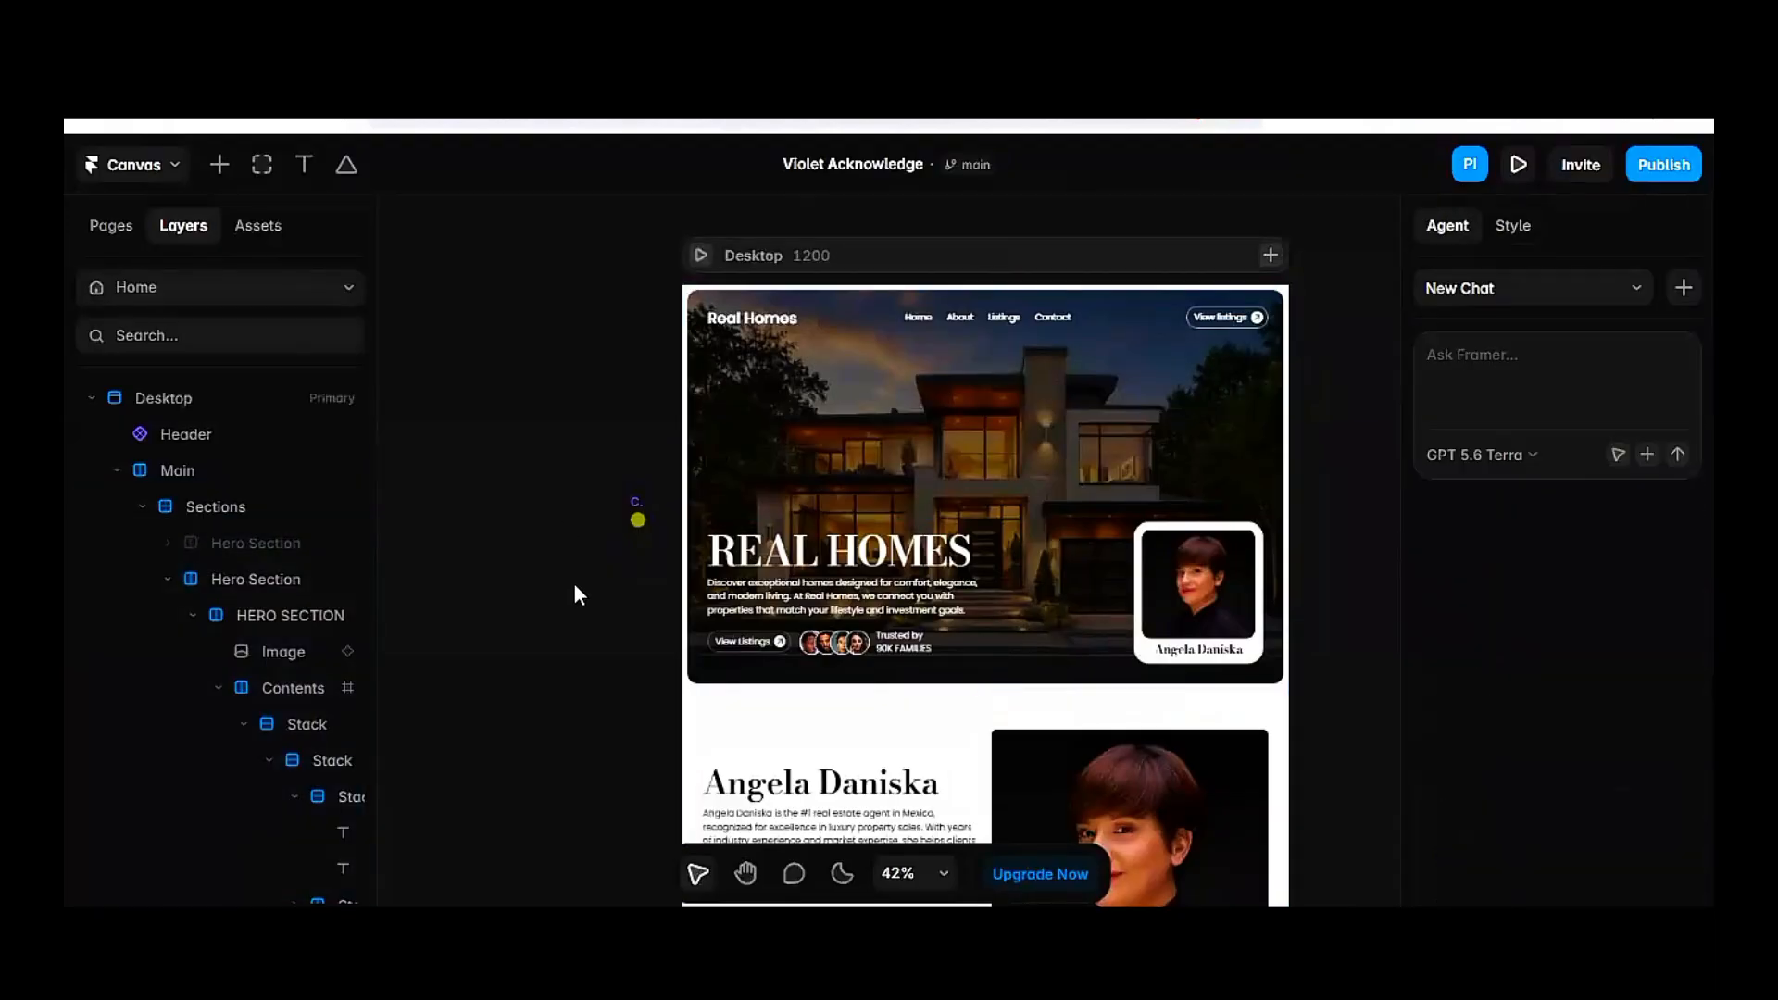
Add a custom cursor to the Sections stack using the "Custom web cursor" component
click(214, 507)
scroll(1700, 574, down, 10)
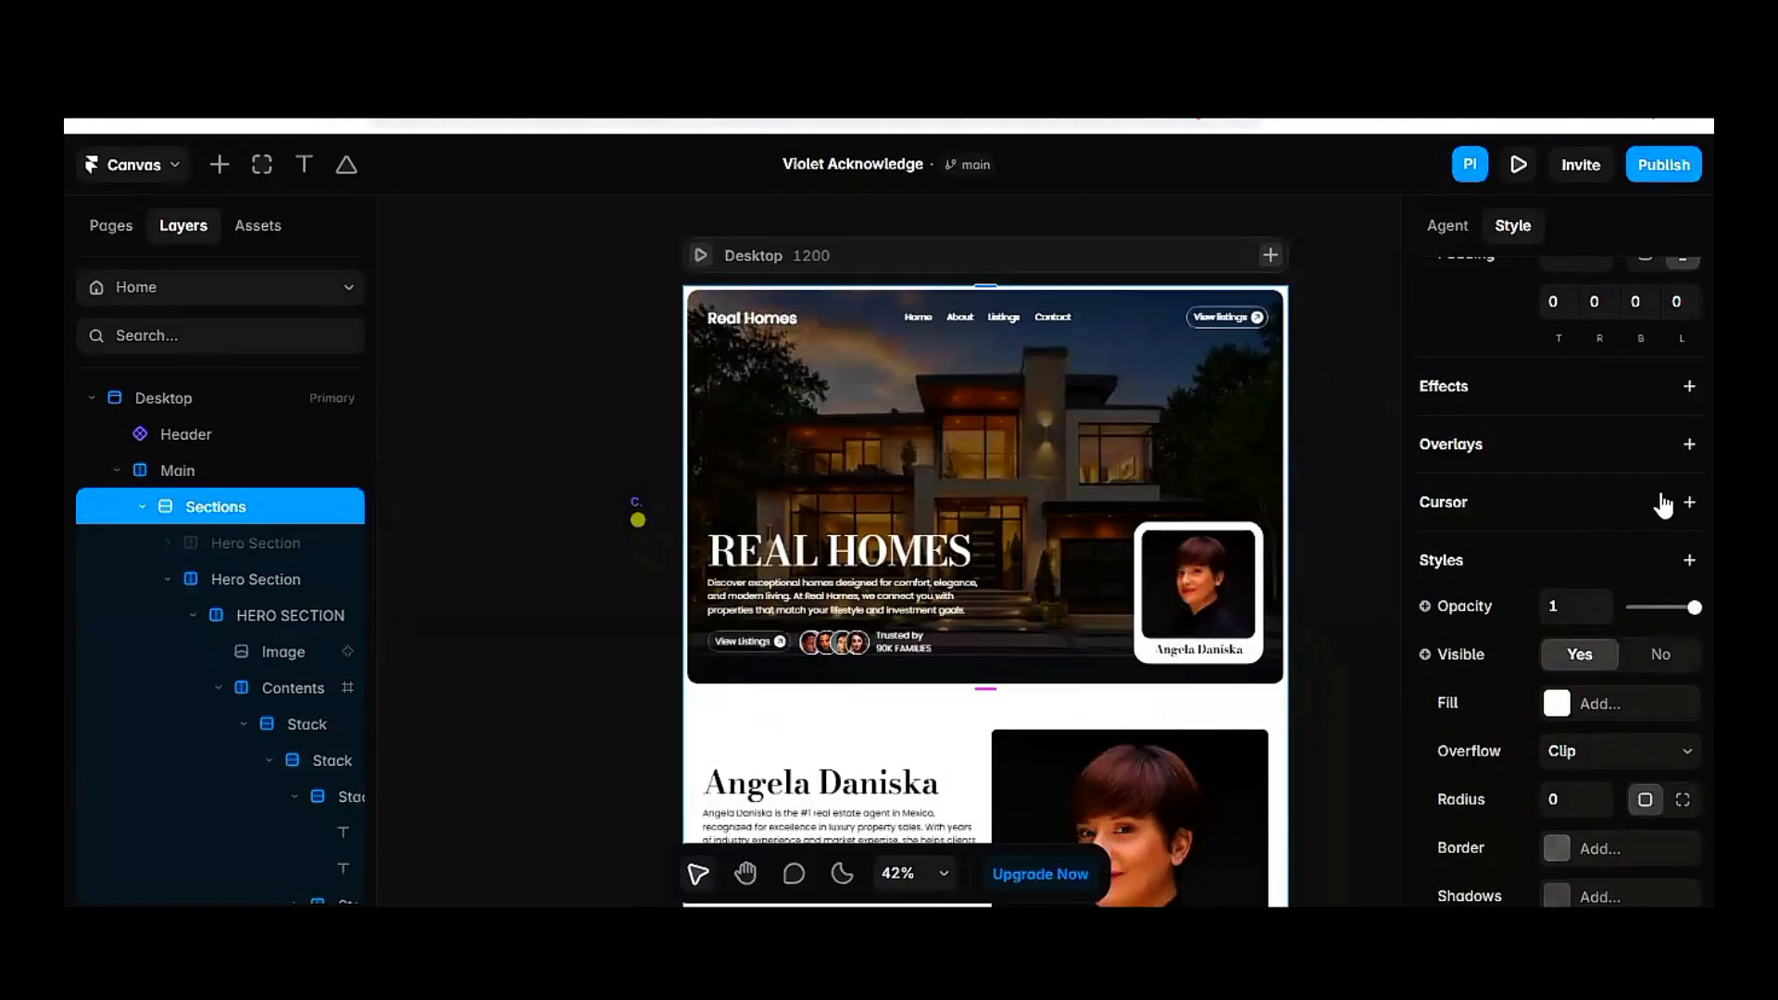
click(1665, 505)
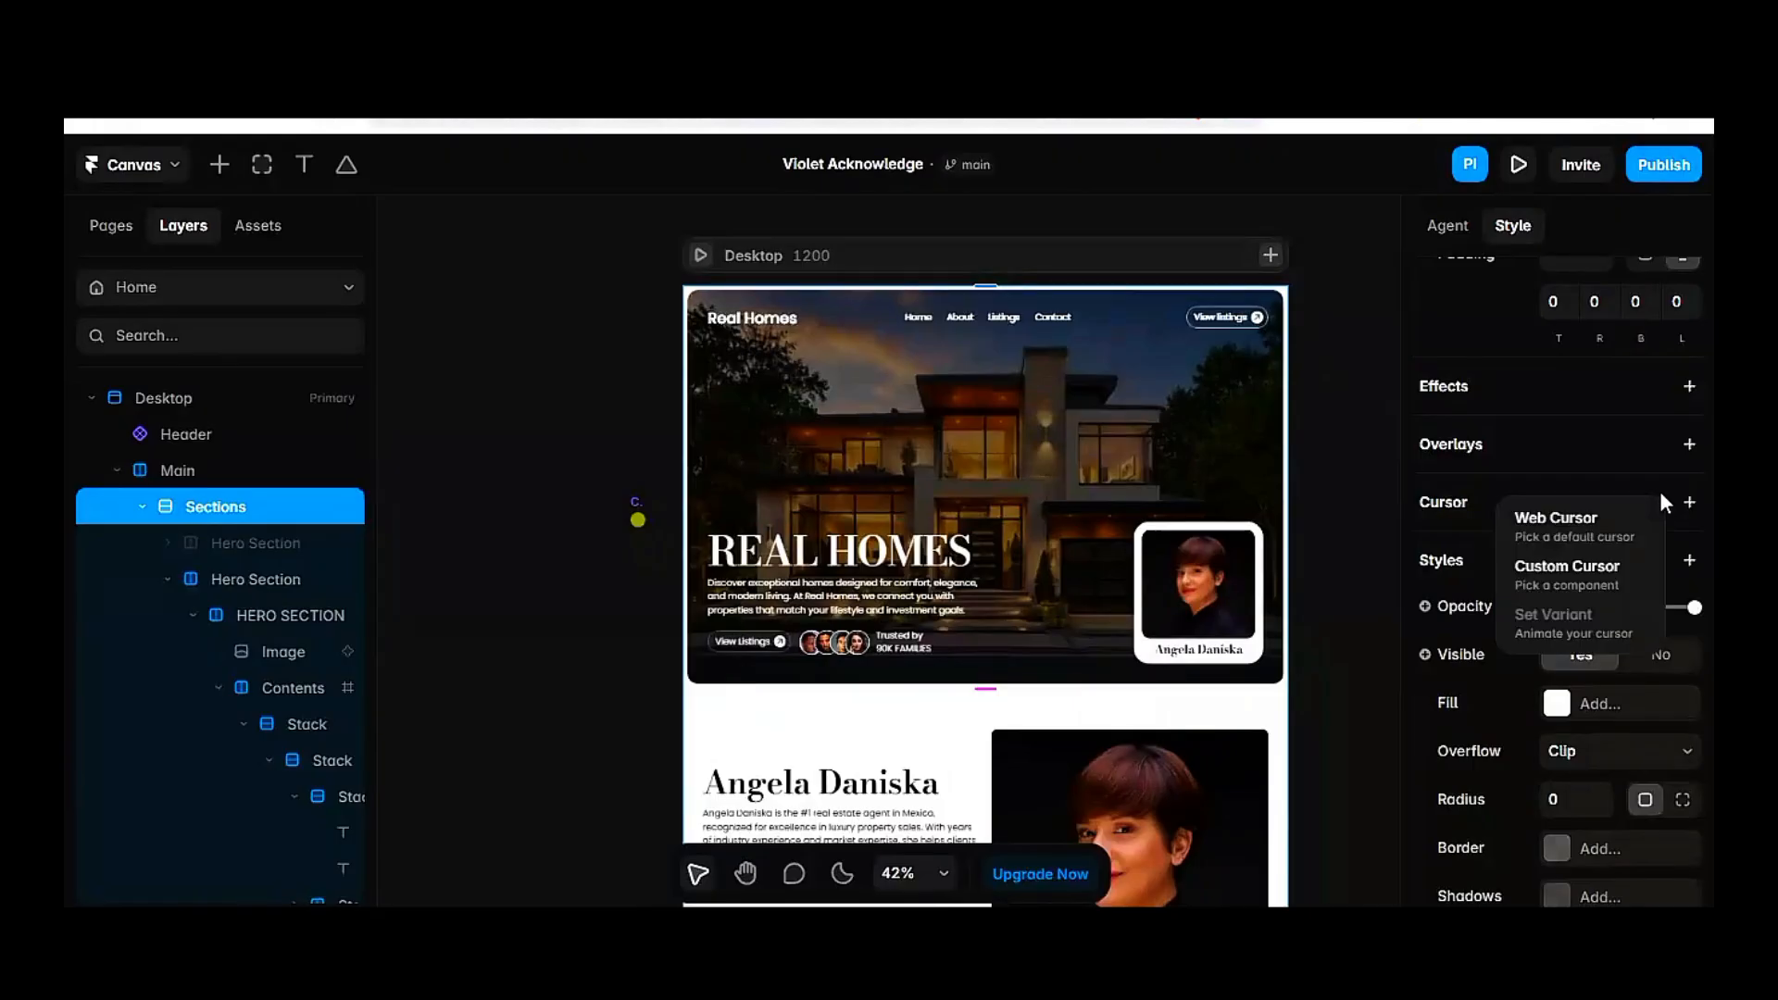
click(1587, 577)
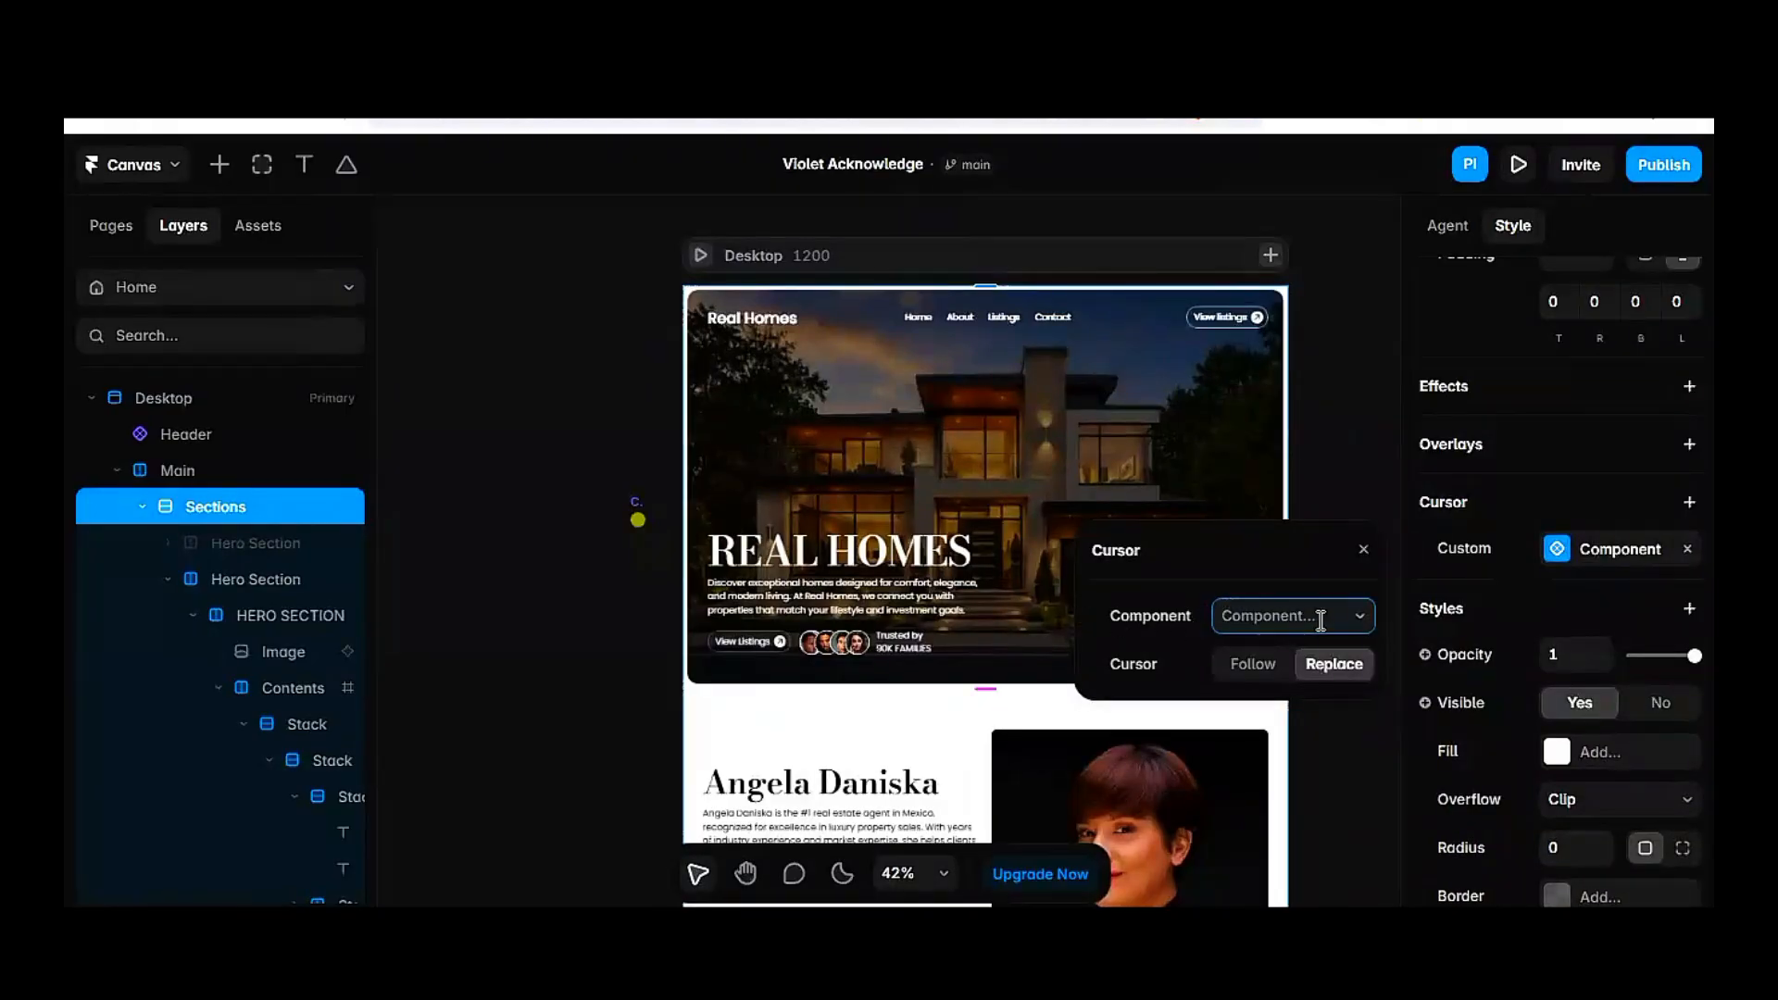
click(1356, 619)
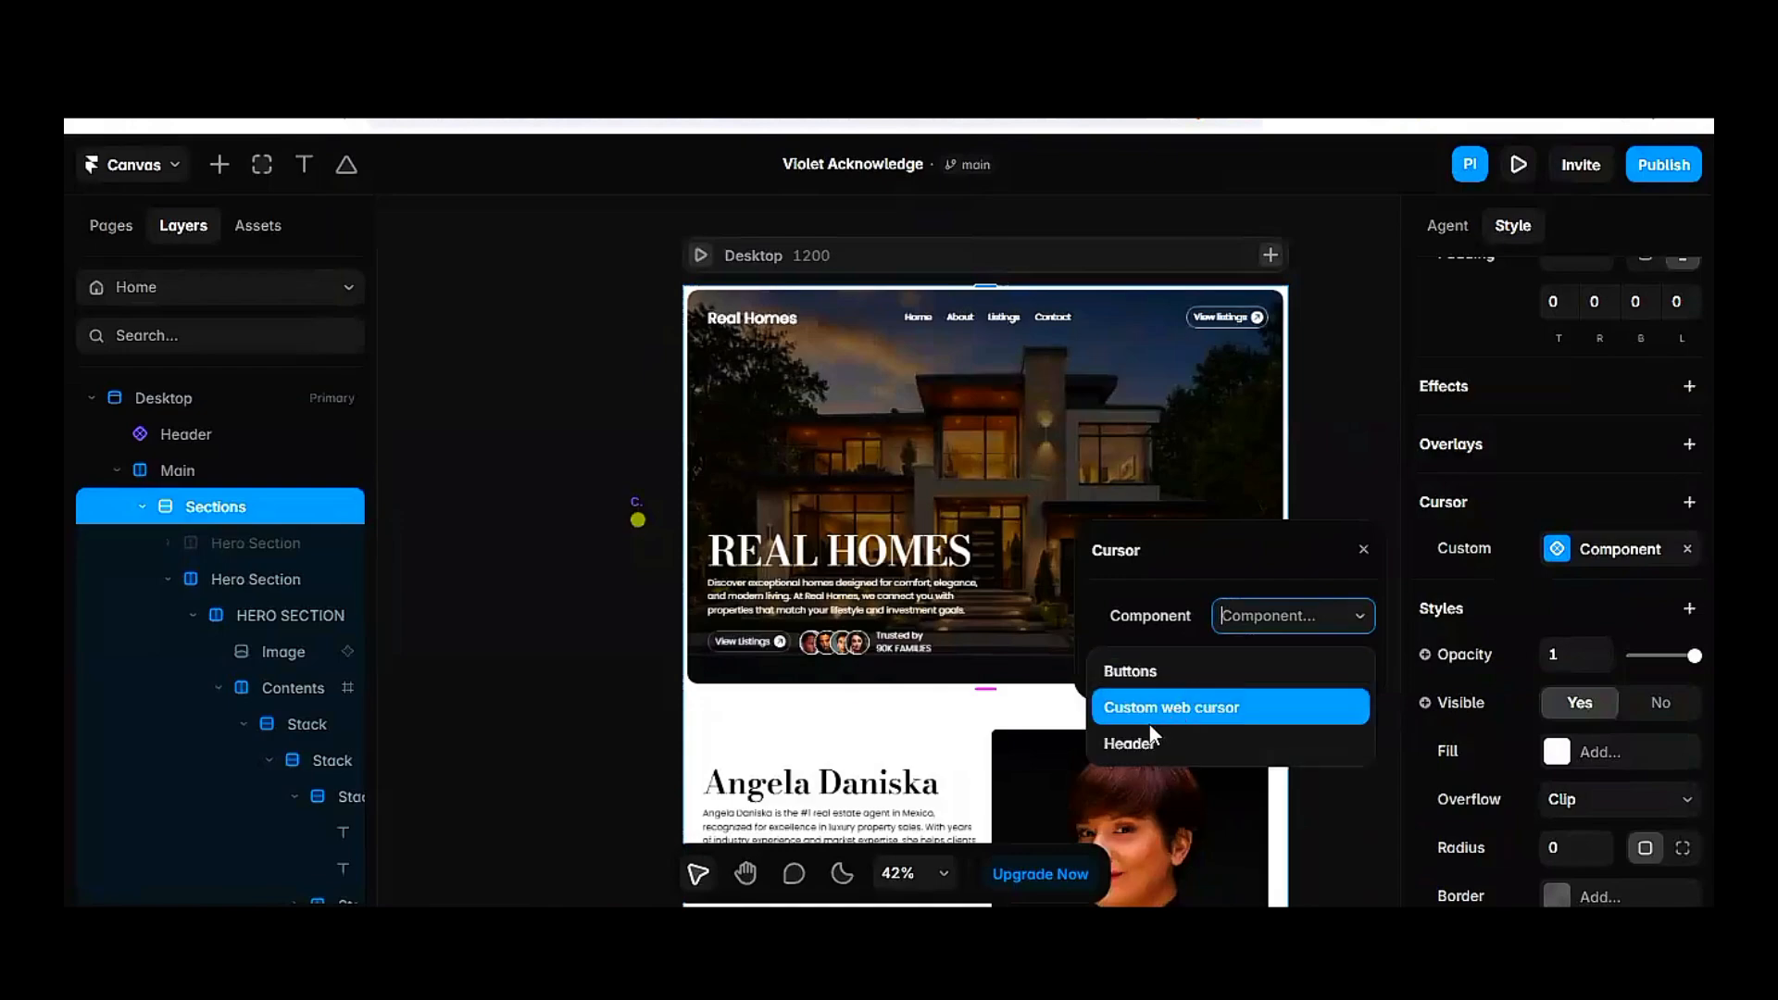
click(1178, 709)
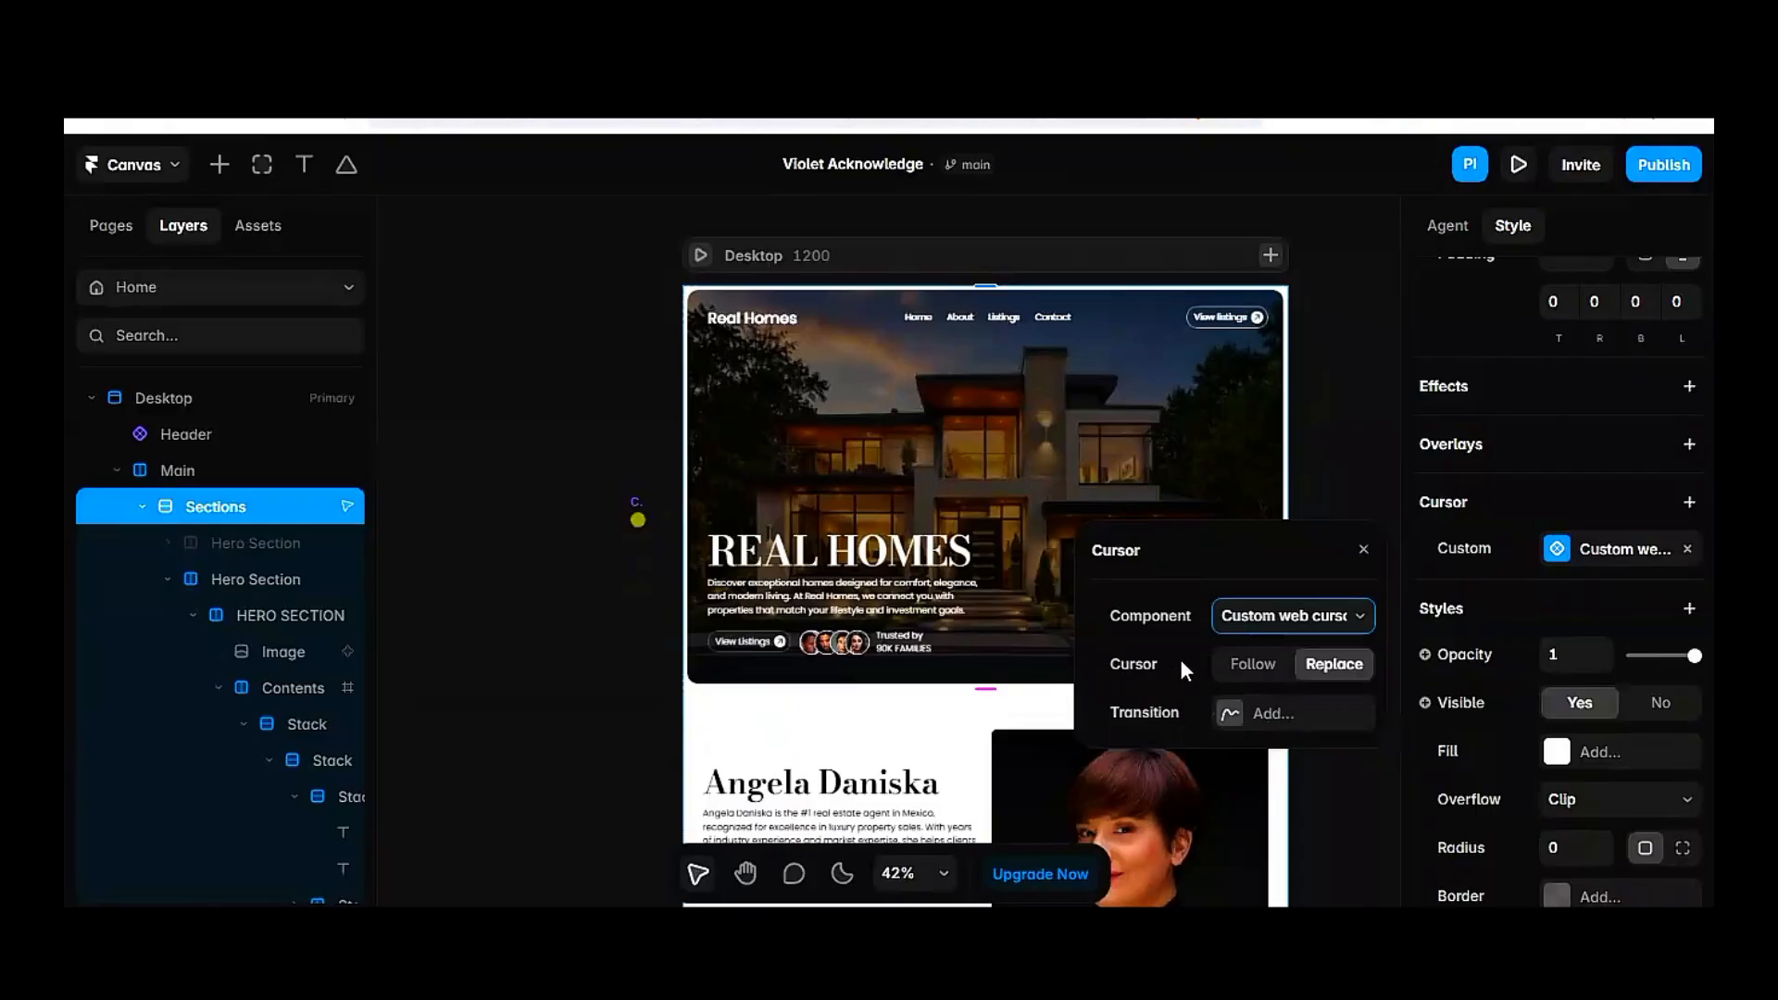
Set the custom cursor to Follow with its position at Left, and add a Spring transition
click(1265, 673)
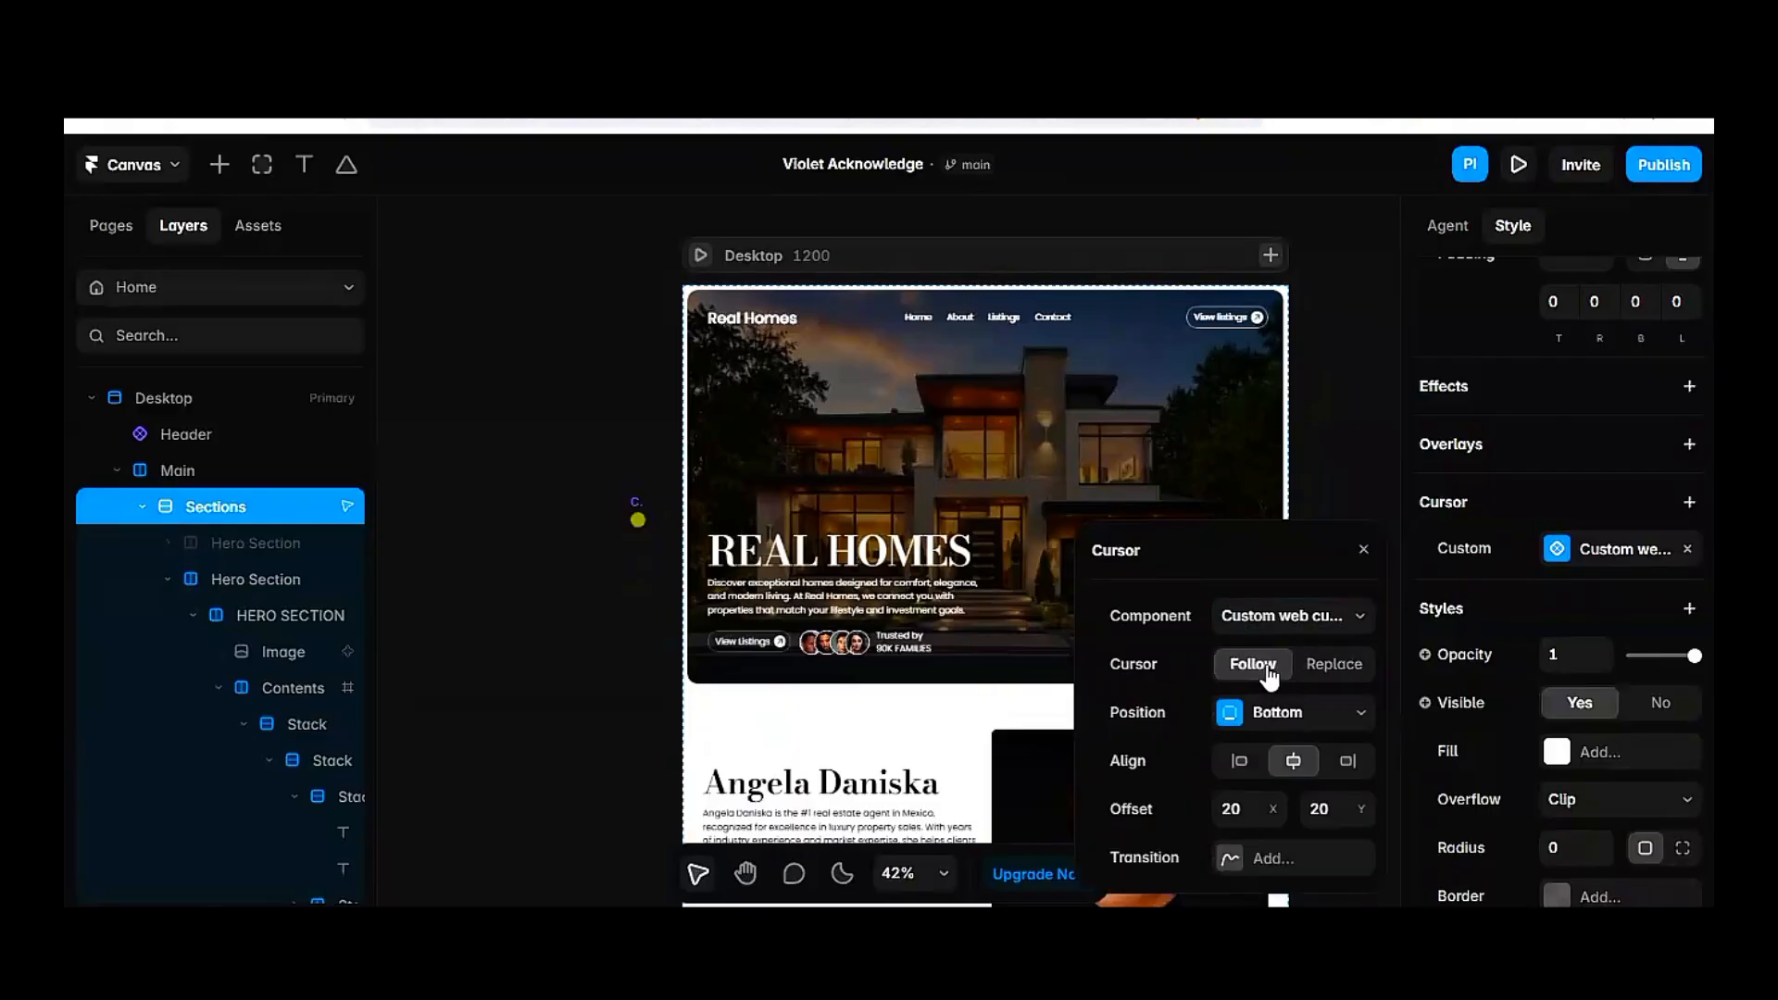
click(1323, 673)
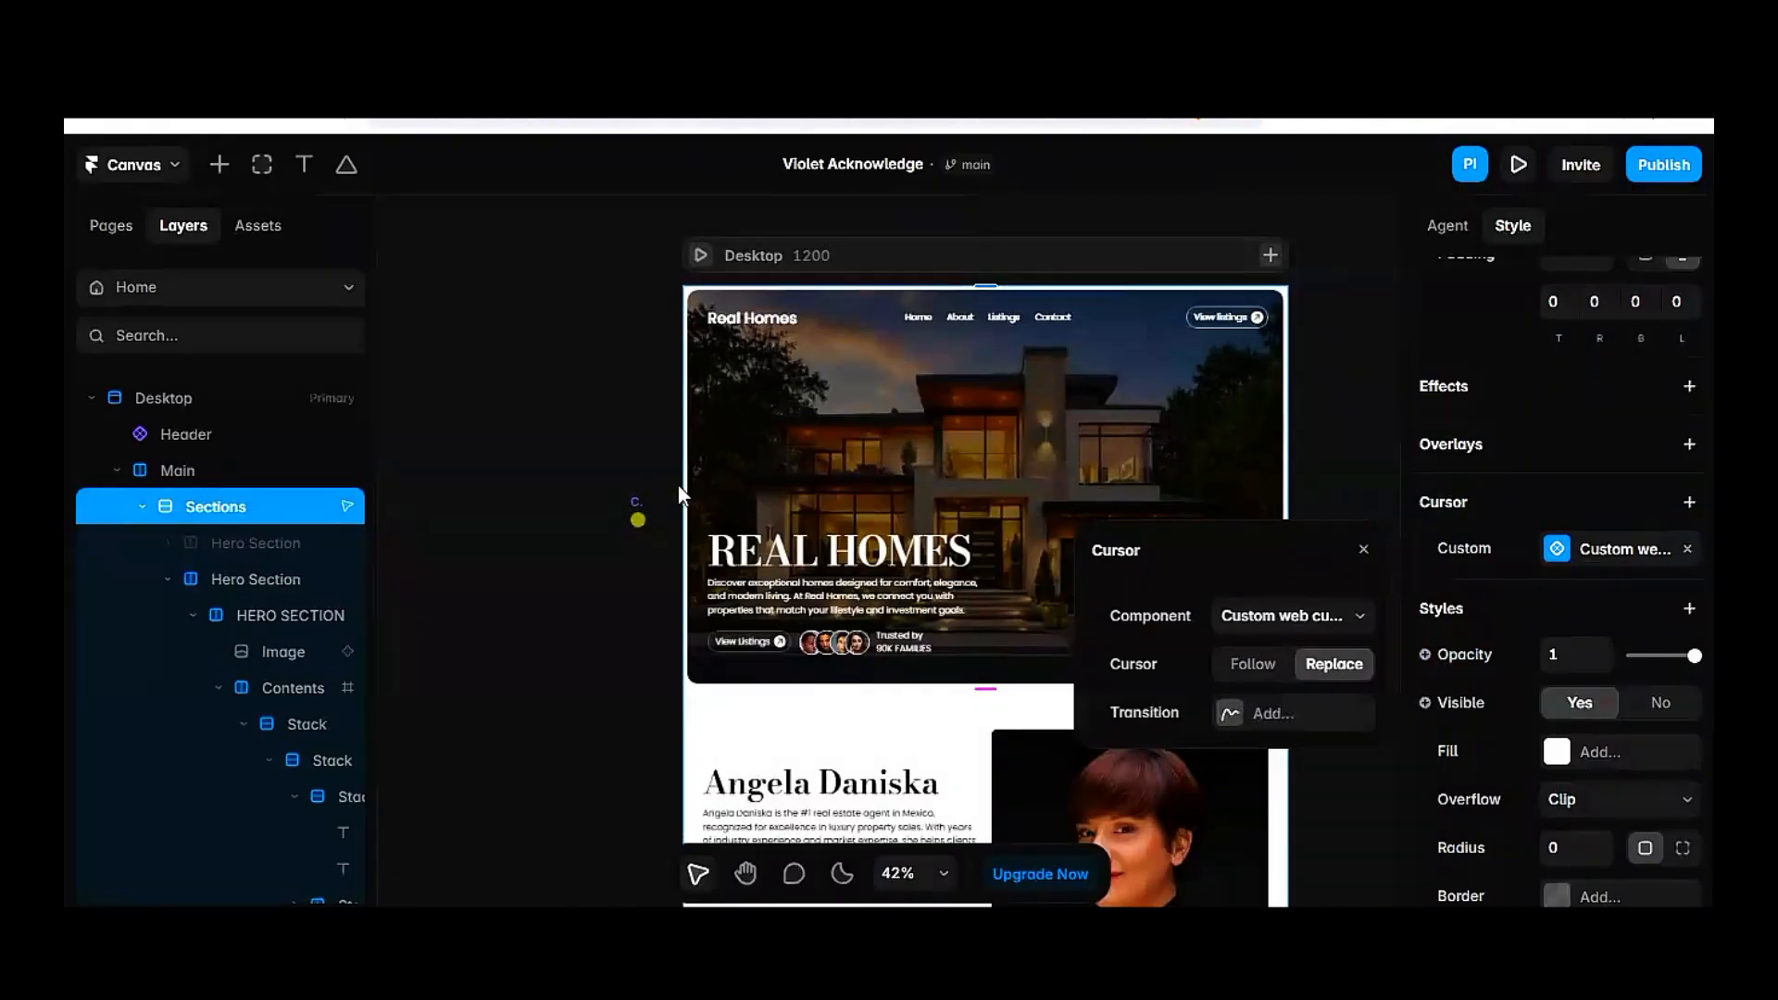
click(1247, 674)
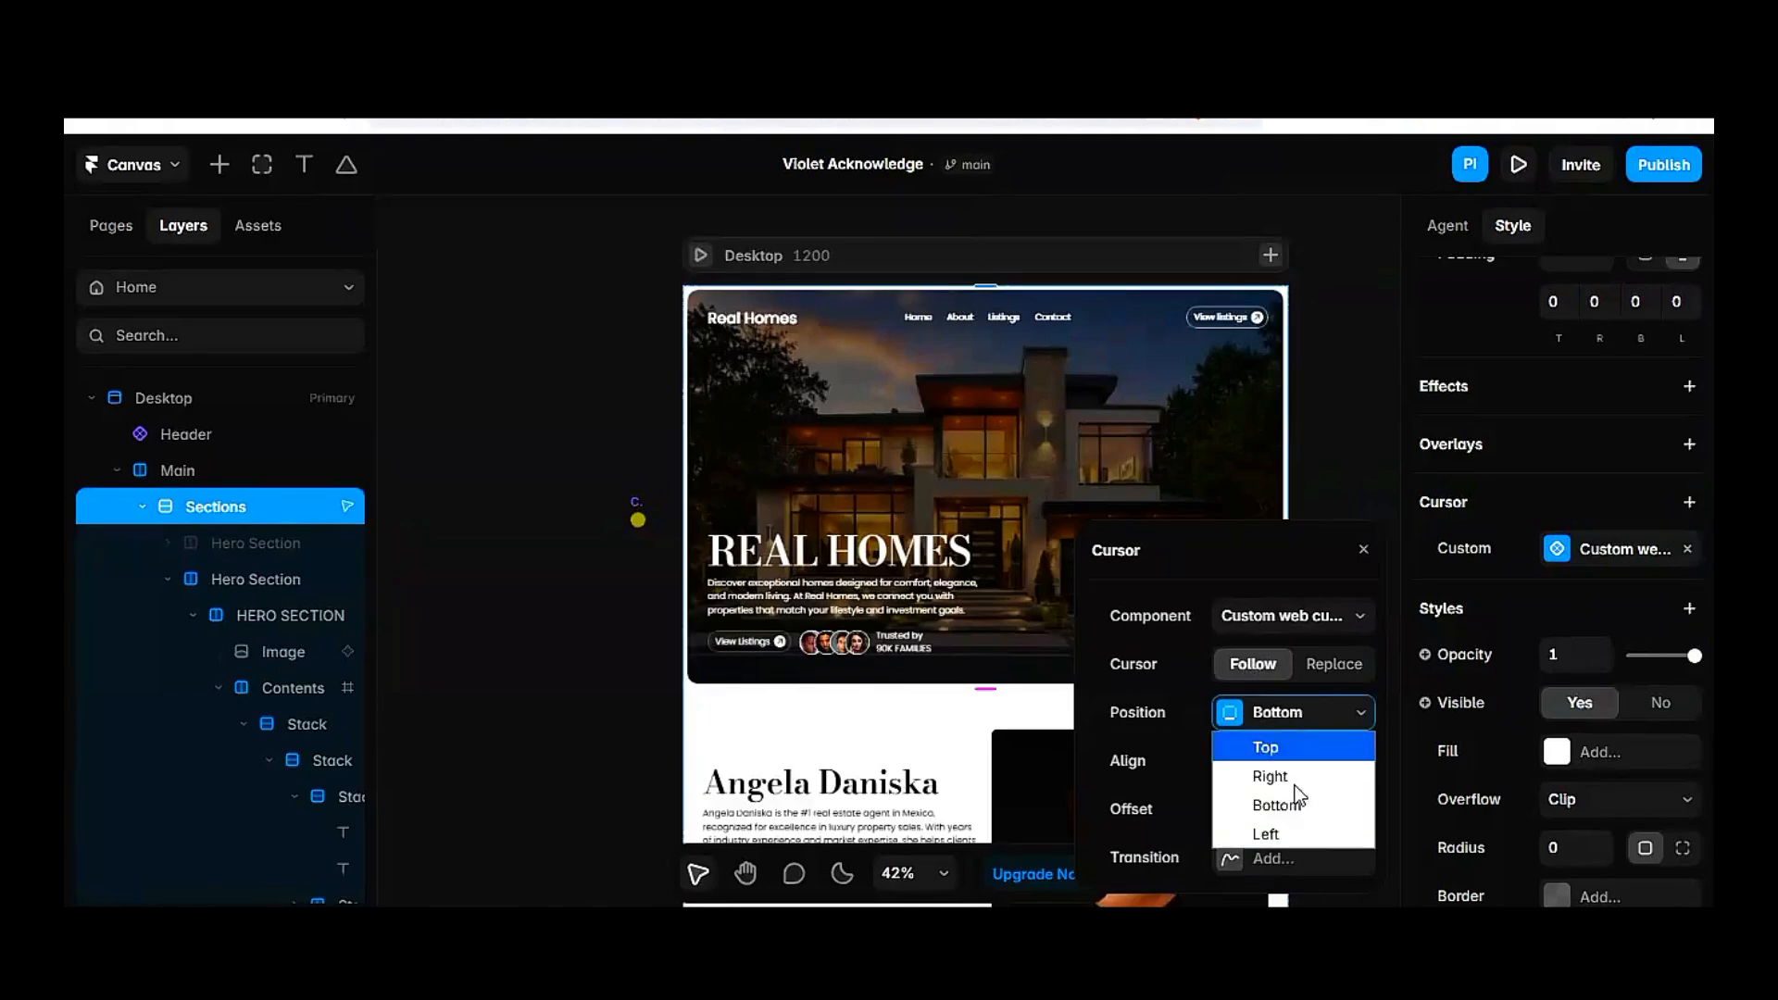
click(1289, 832)
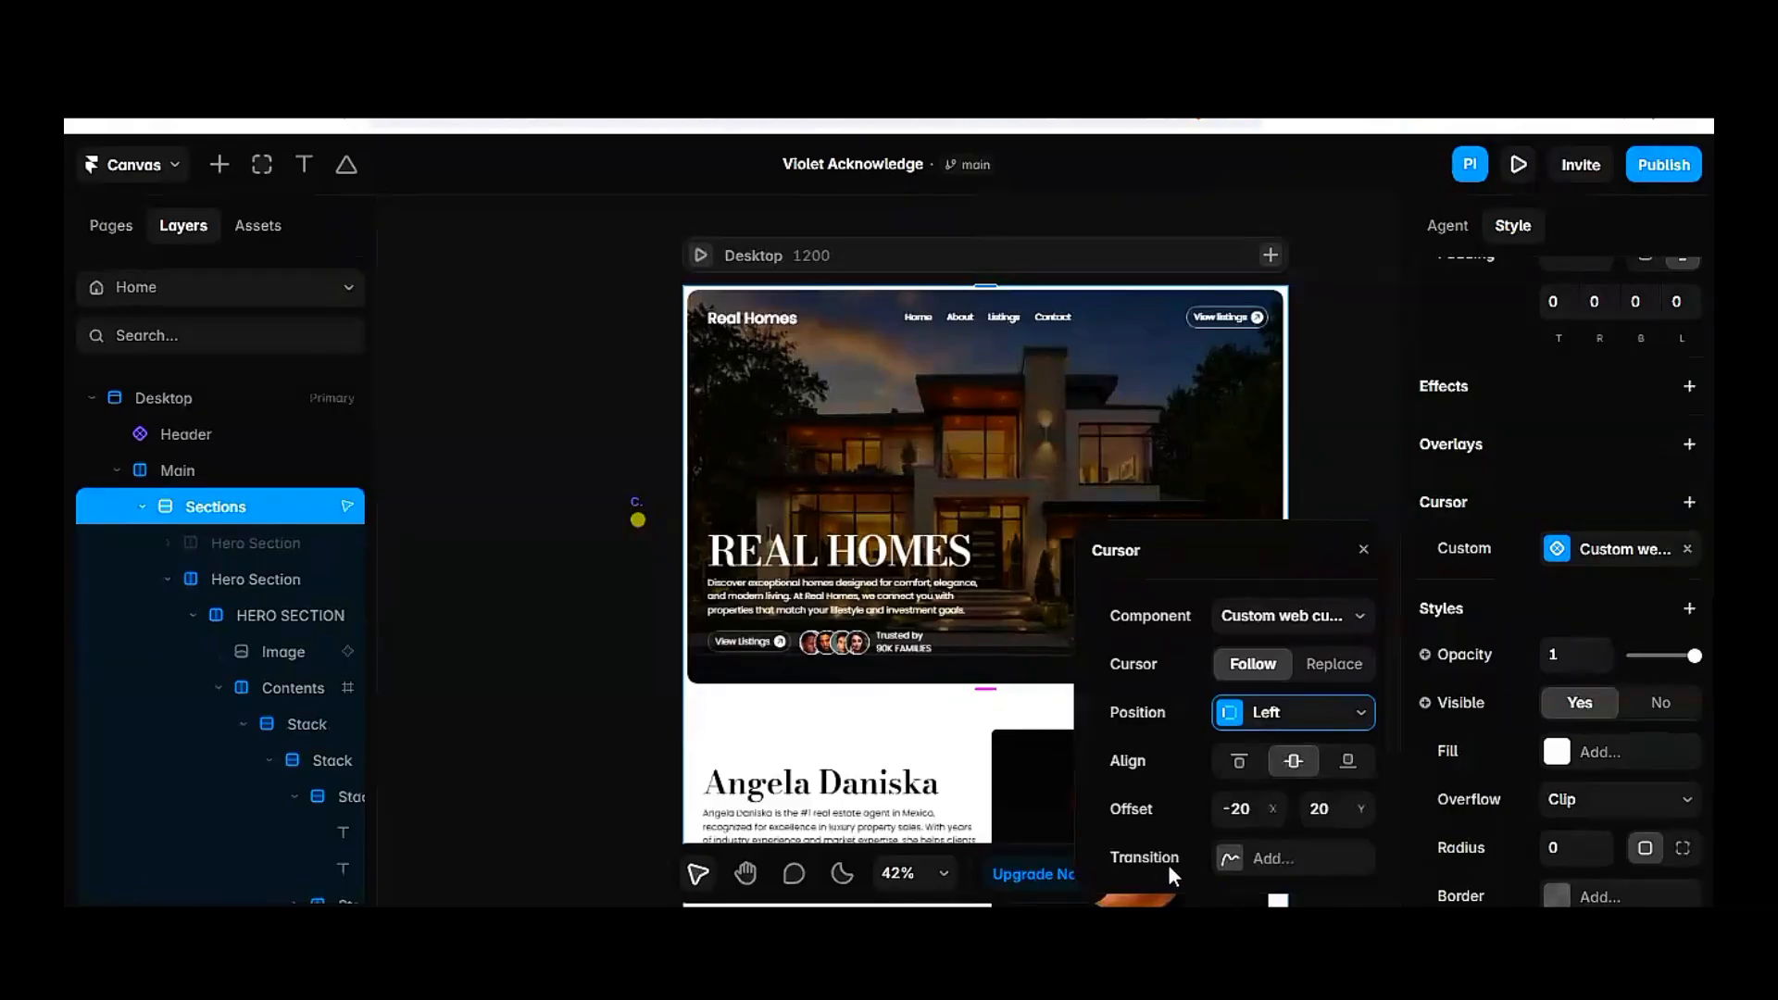
click(1233, 862)
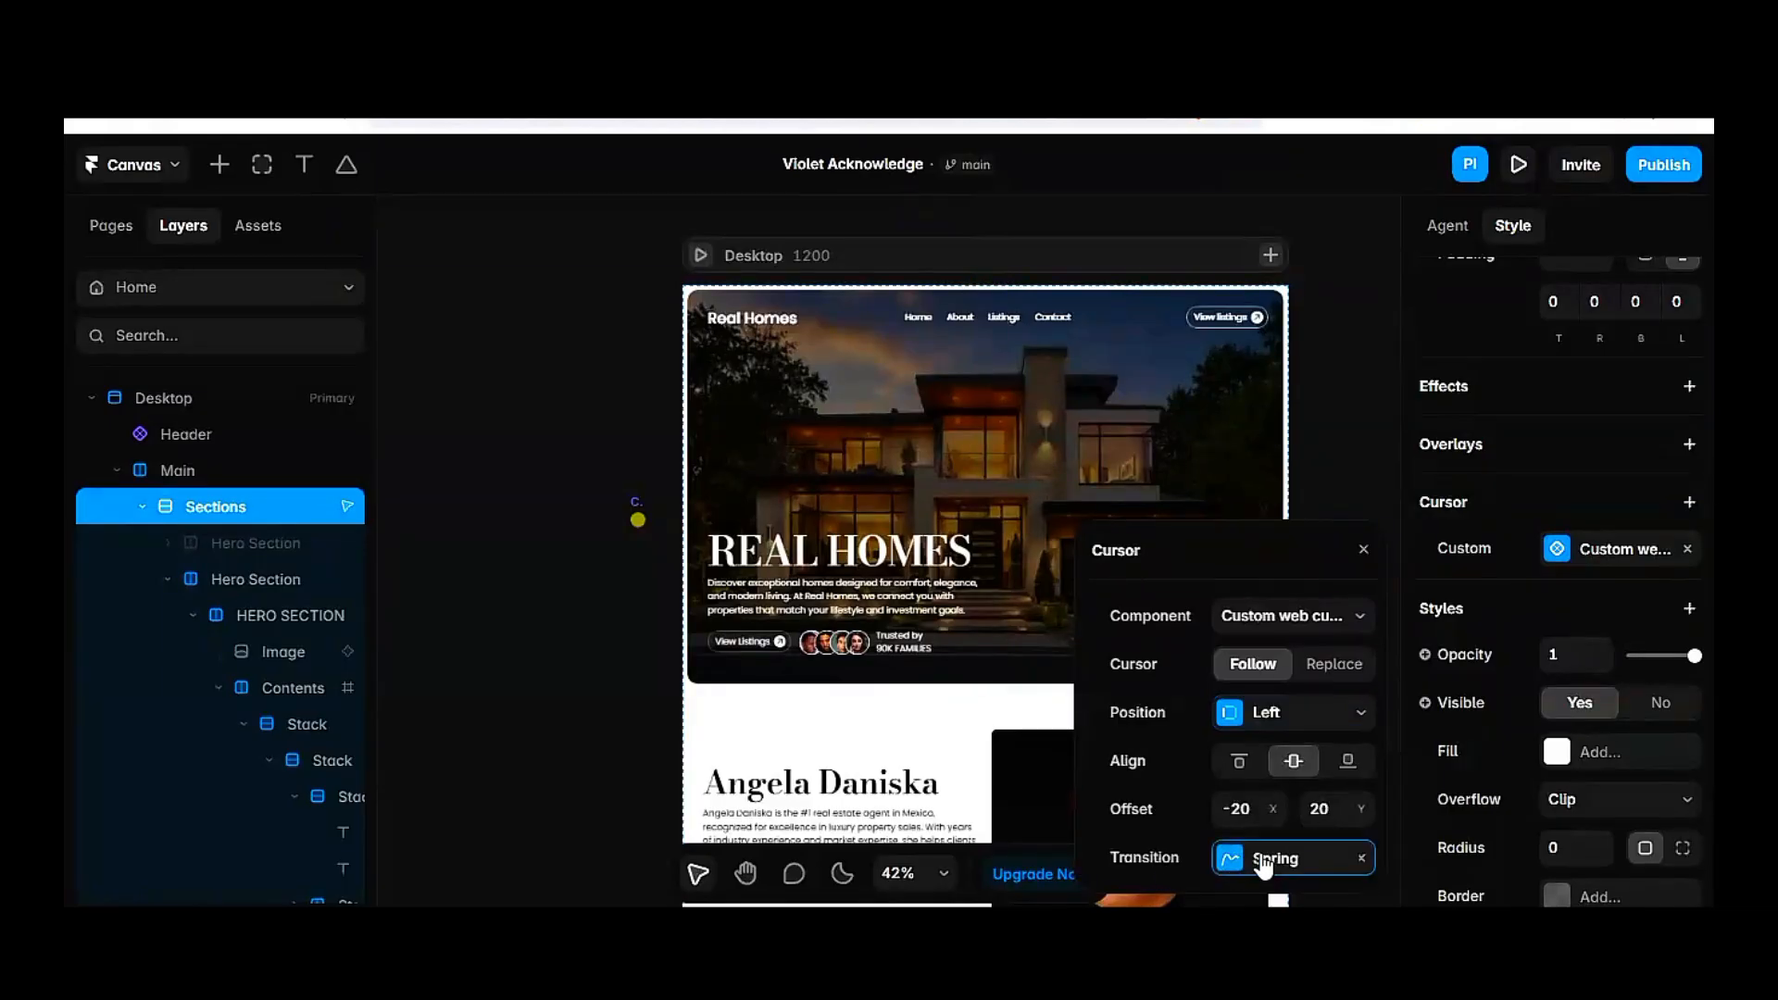
Set the cursor's physics-based spring transition to stiffness 328, damping 28 and mass 0.7
click(1263, 860)
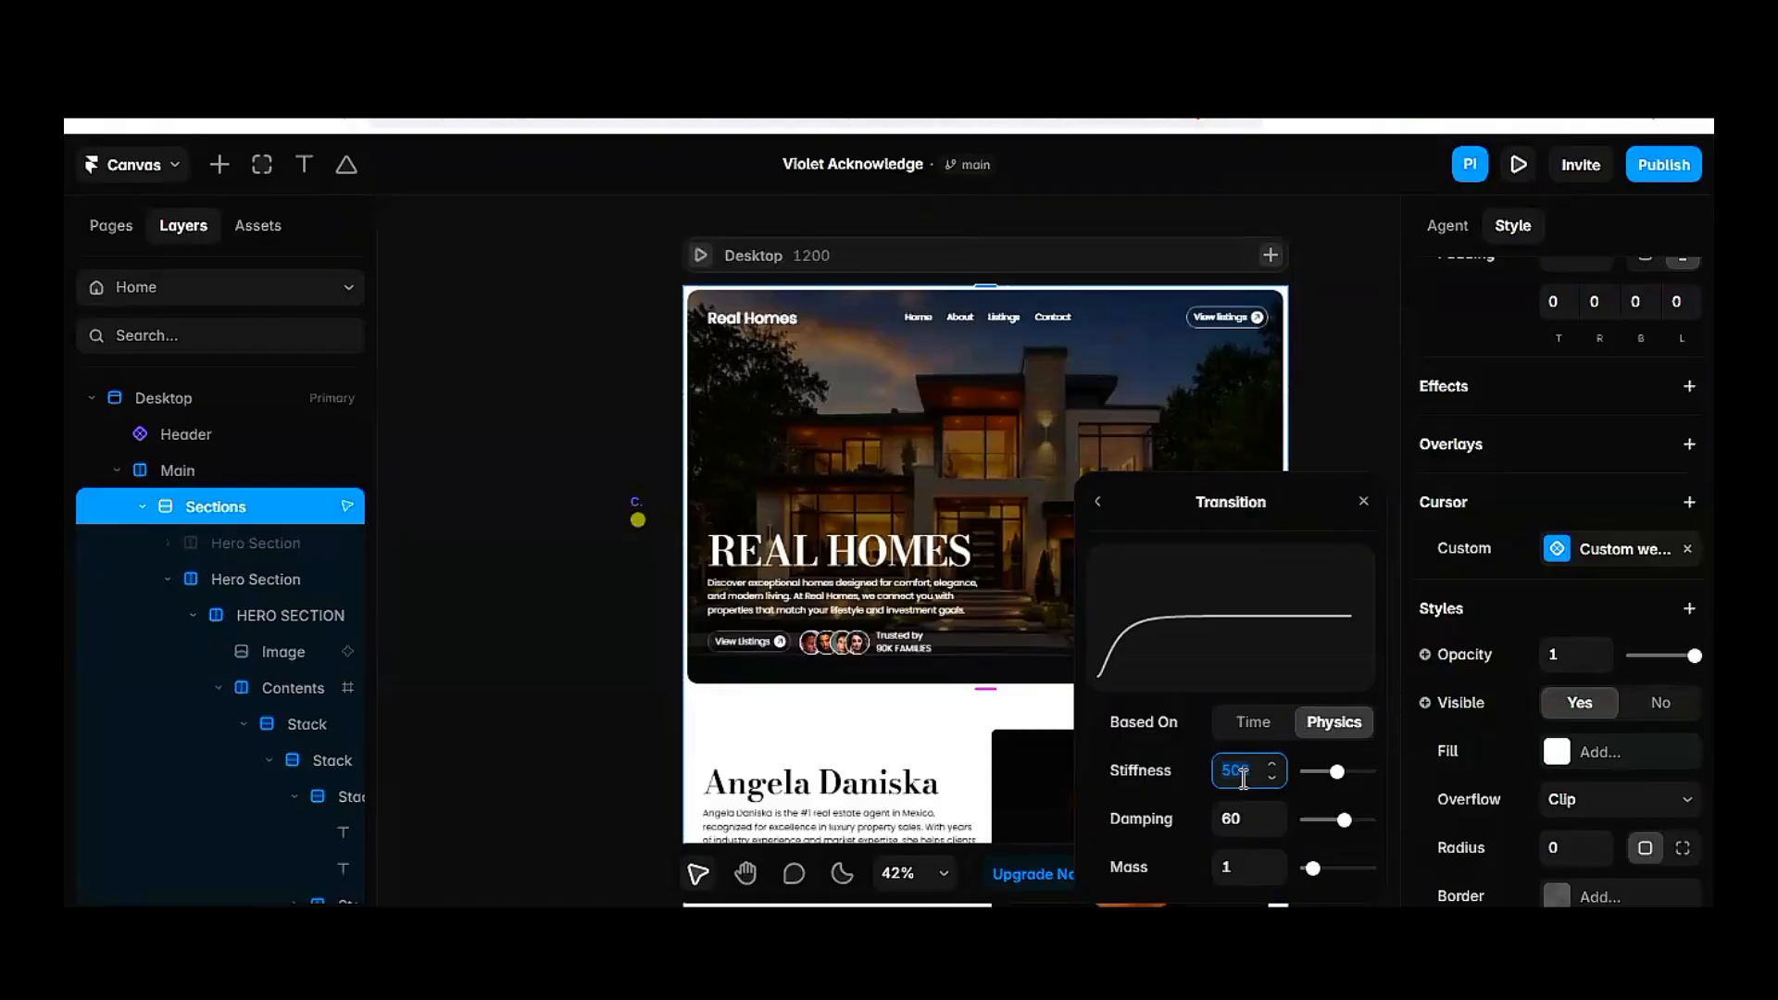
text(328)
click(1256, 818)
text(28)
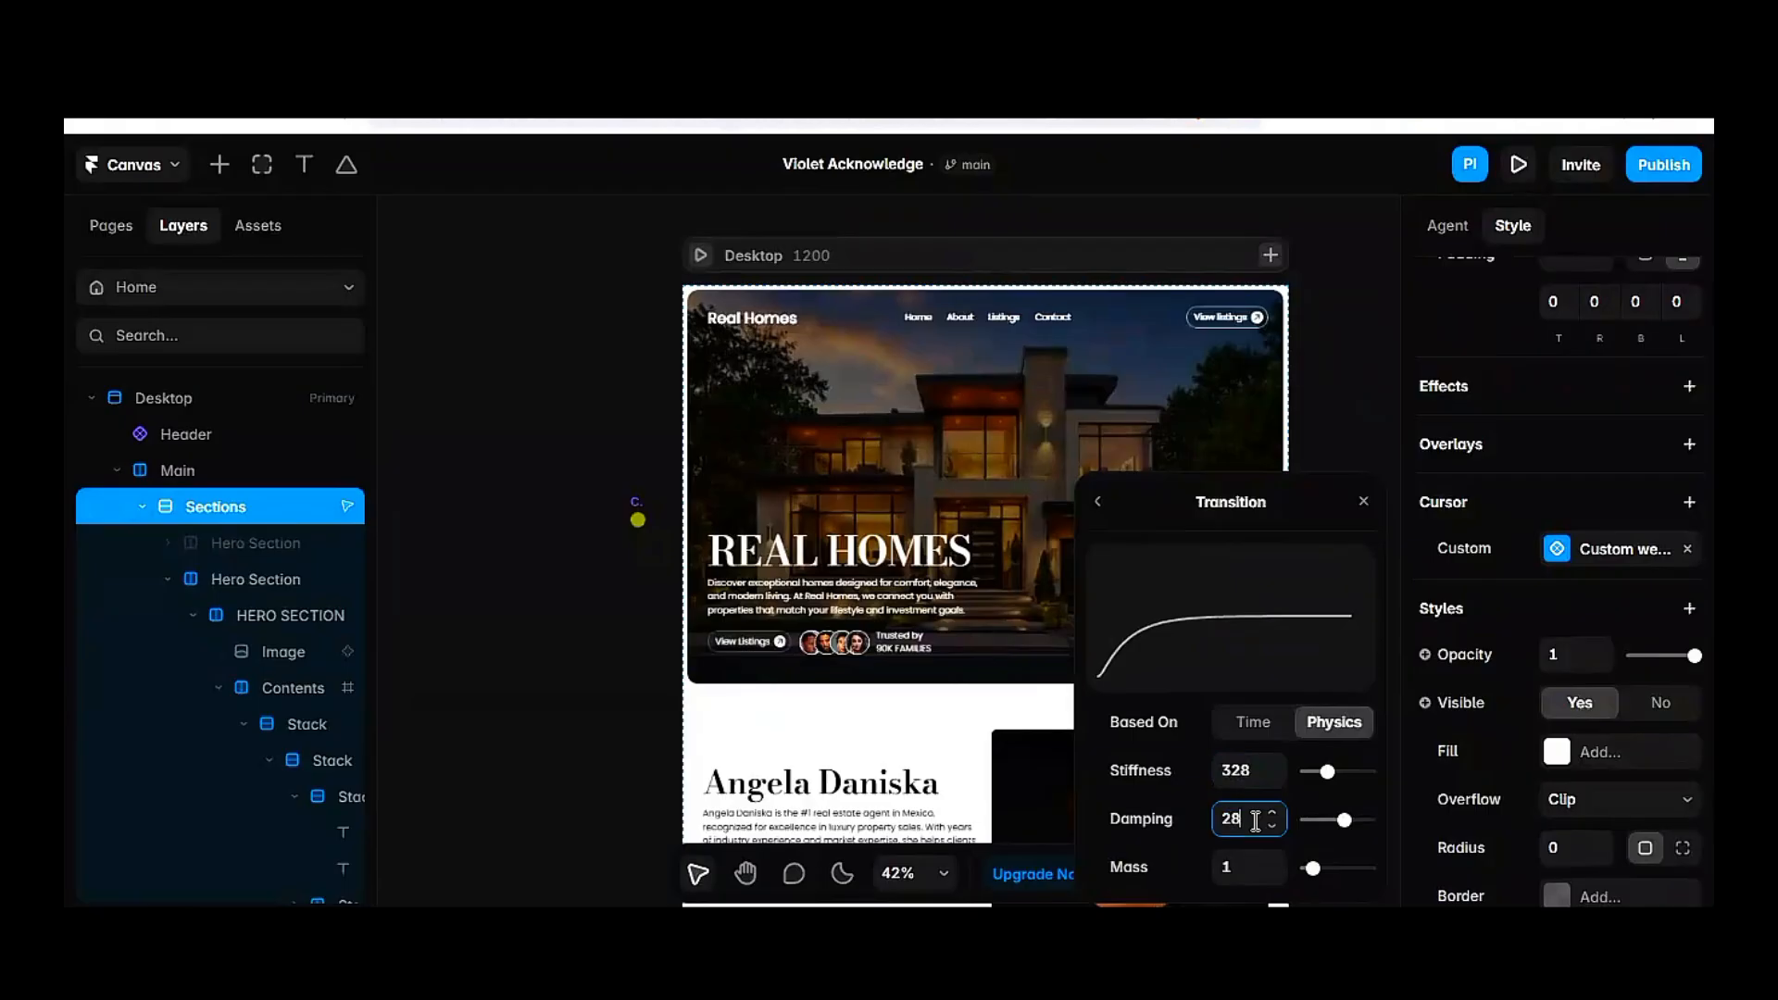
key(Return)
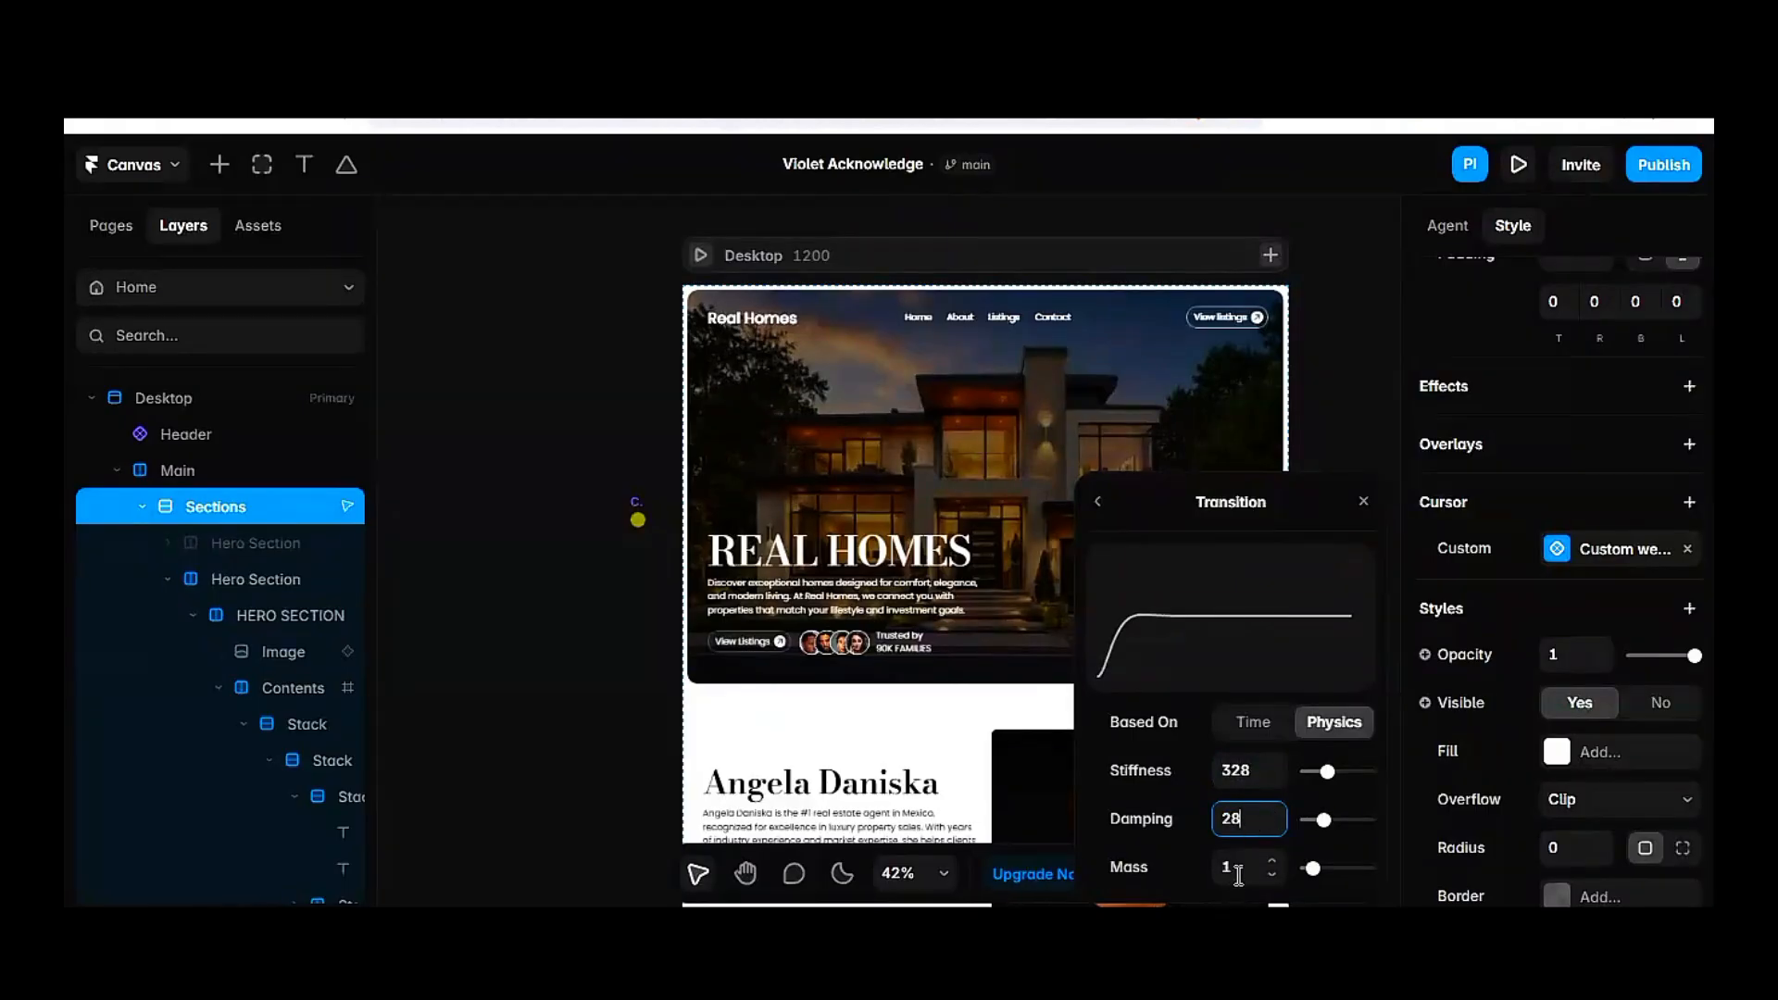
click(1237, 869)
text(0.7)
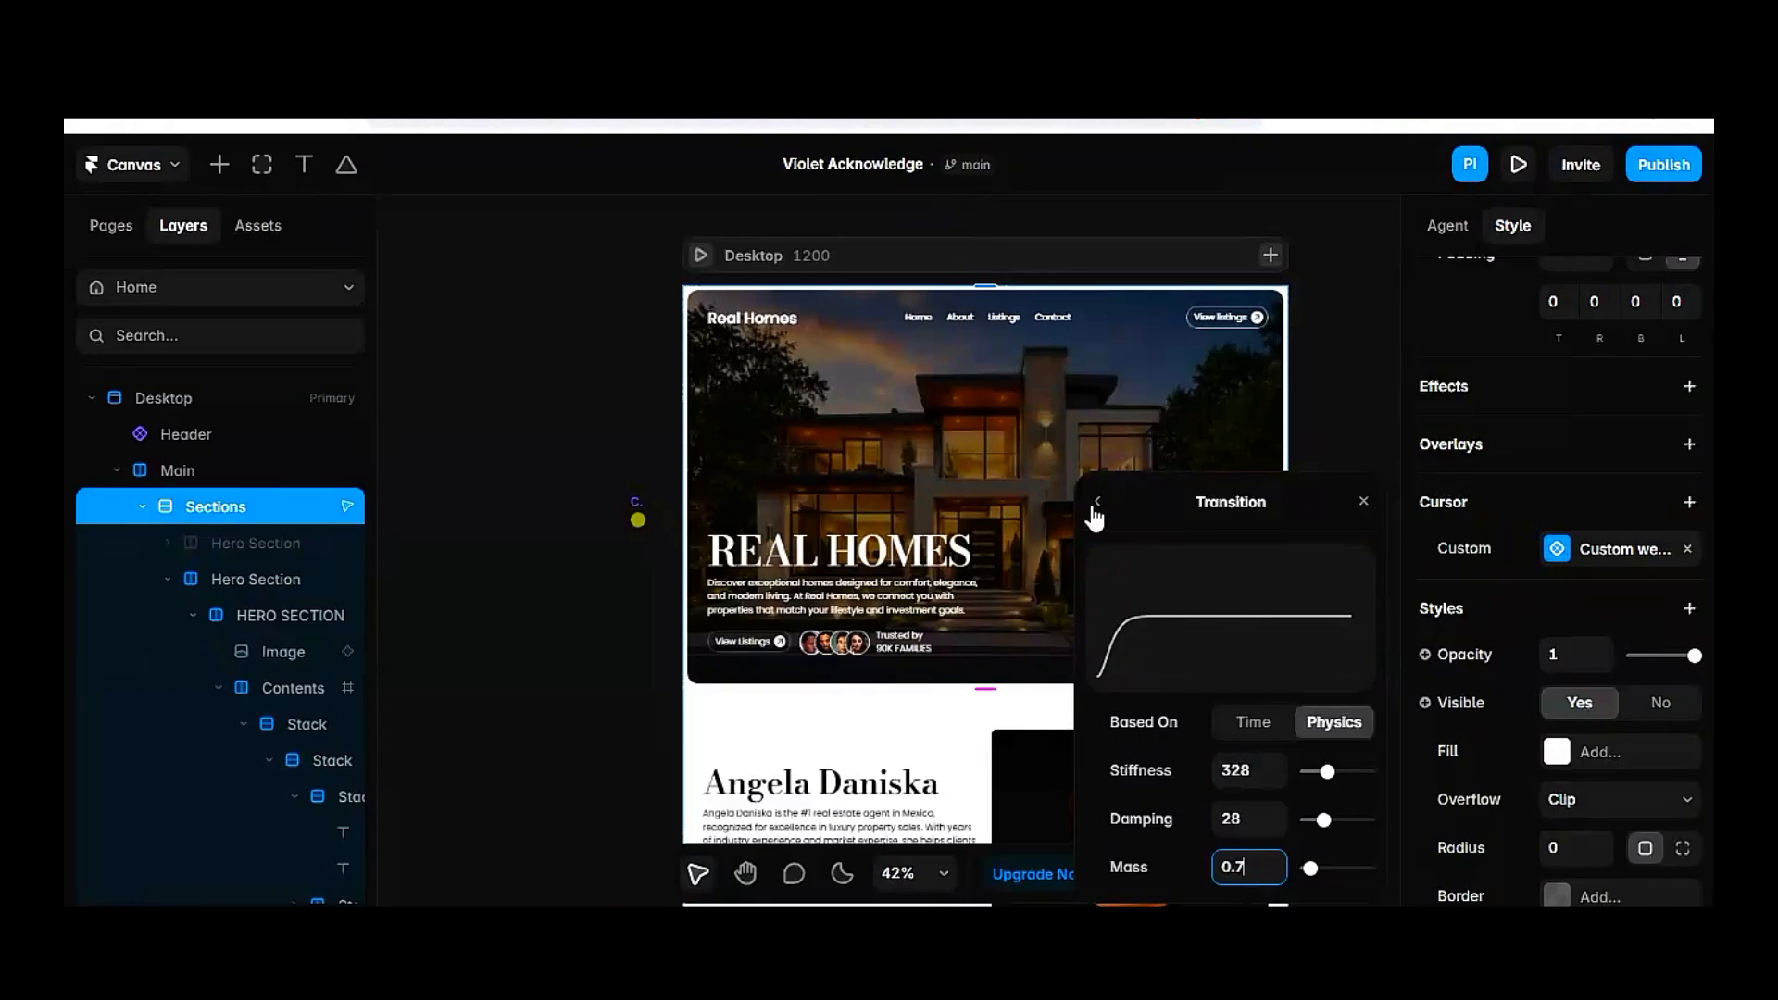
click(1097, 502)
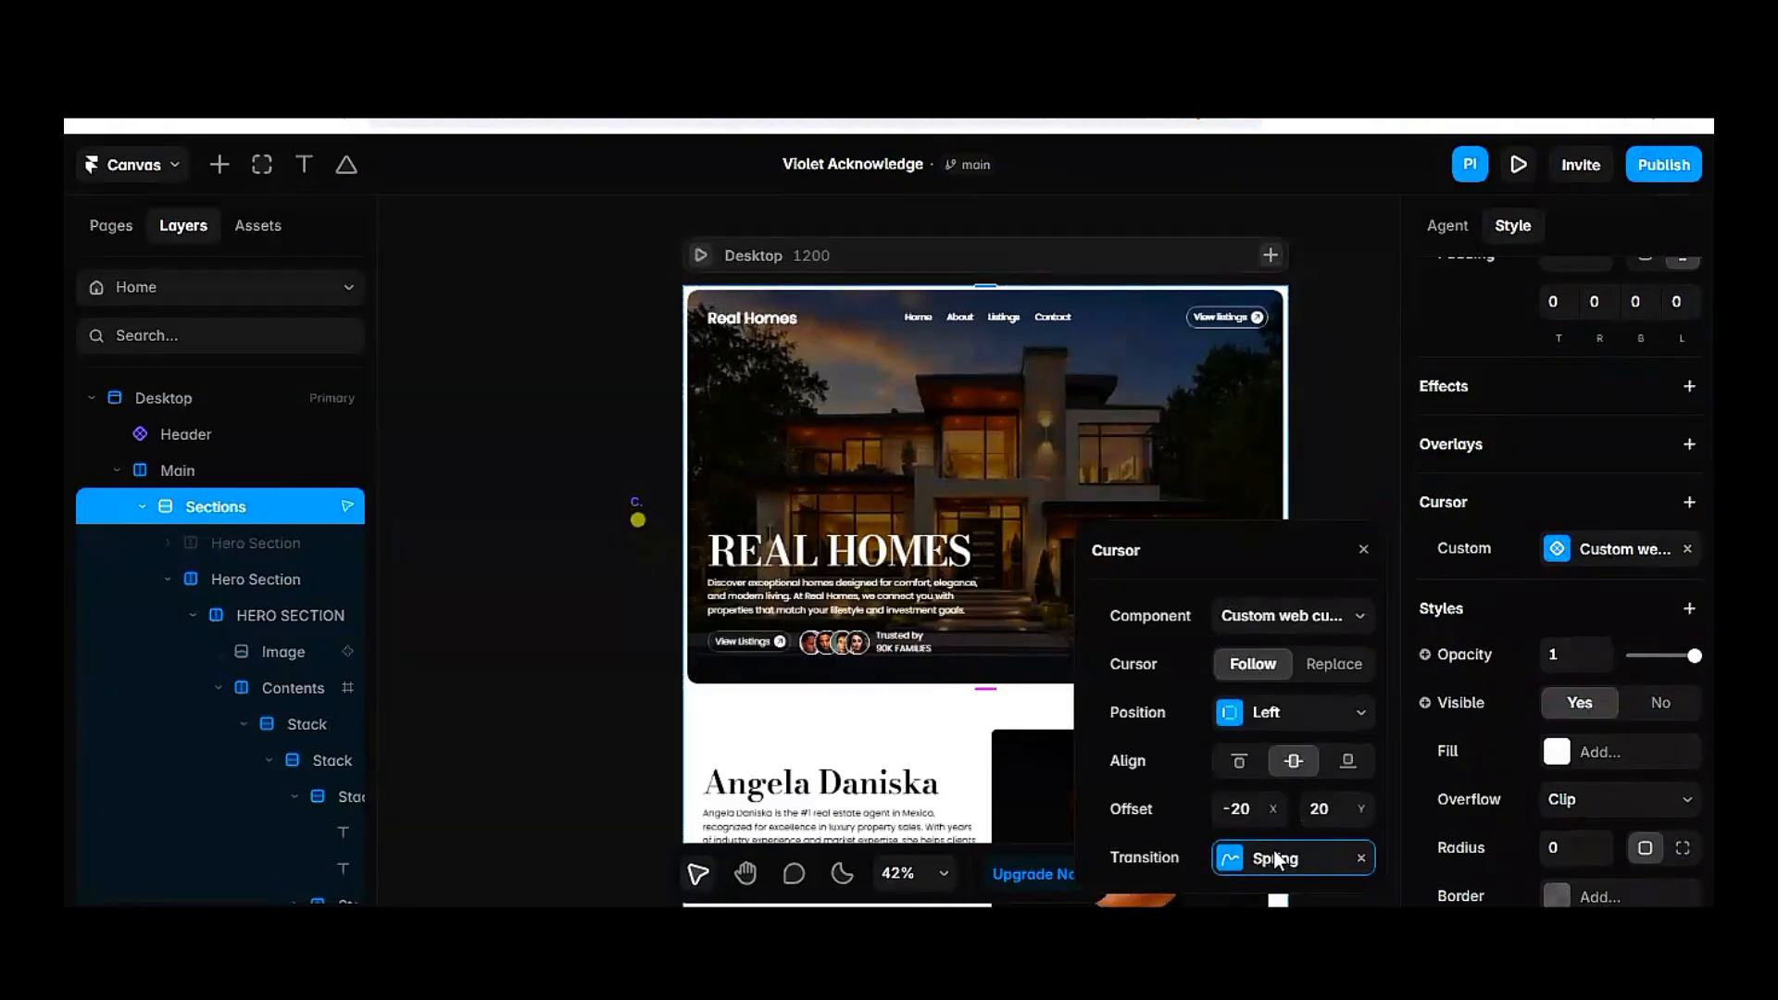
Base the cursor's spring transition on Time, with a time of 0.28 s and a bounce of 0
click(1276, 860)
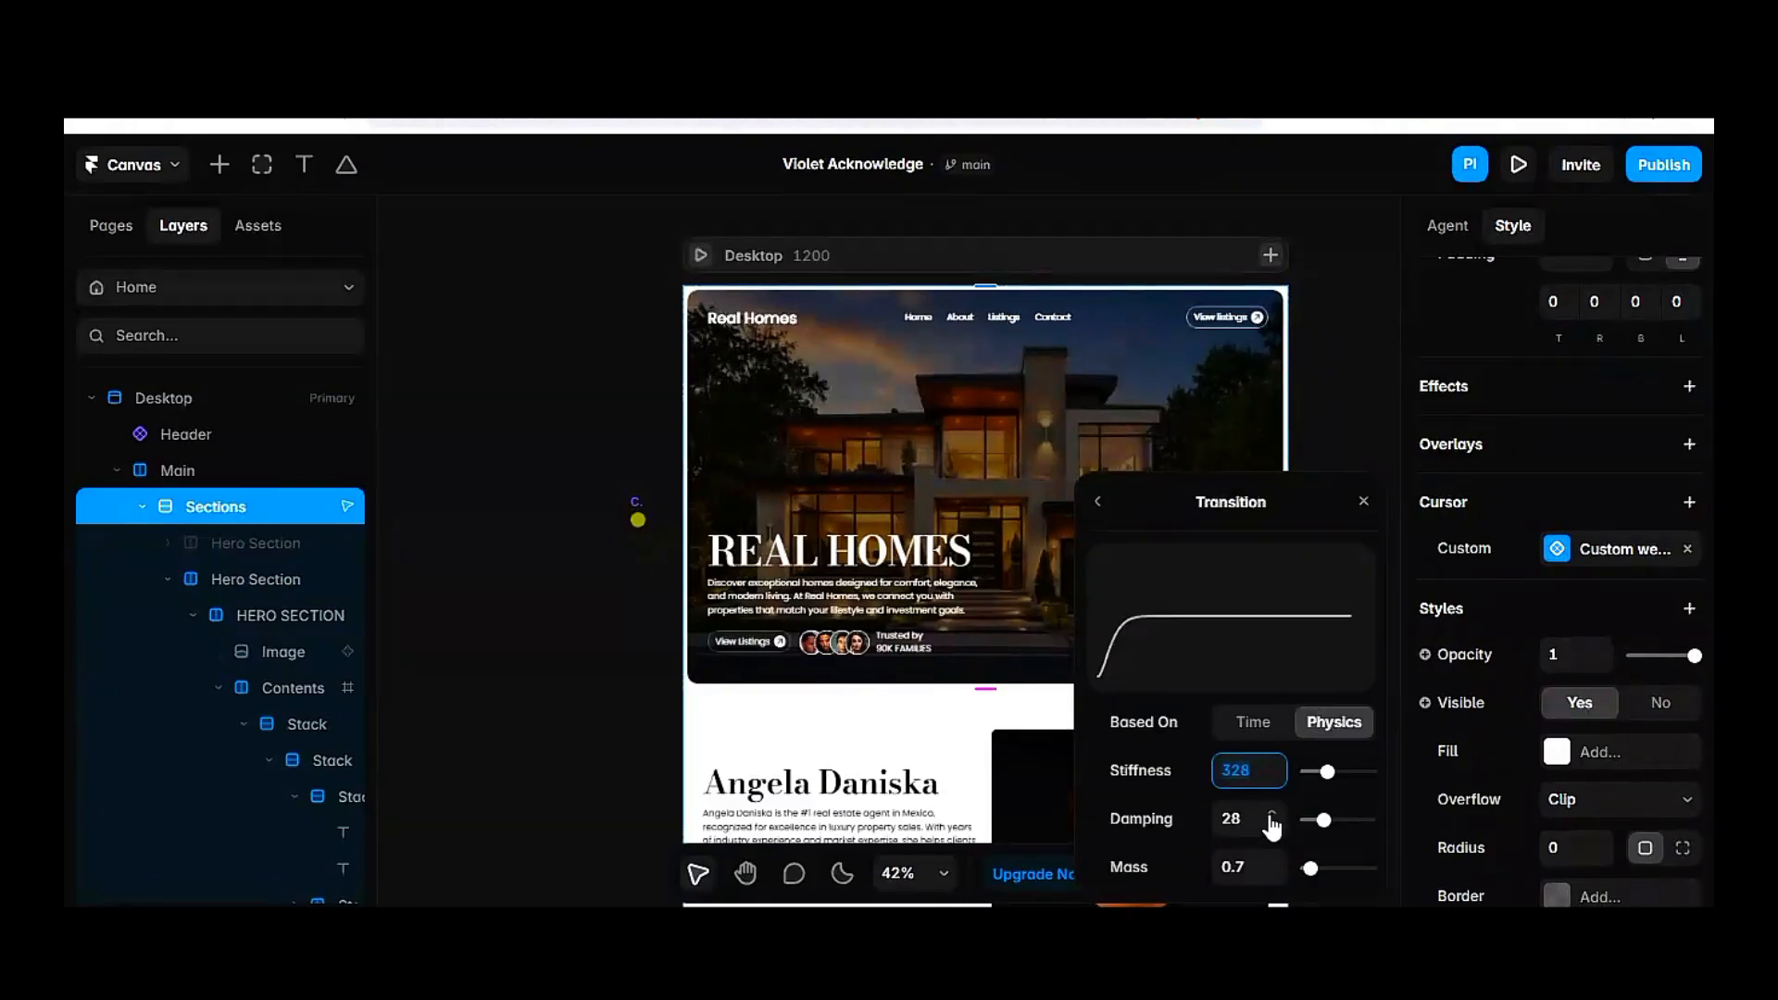
click(1256, 723)
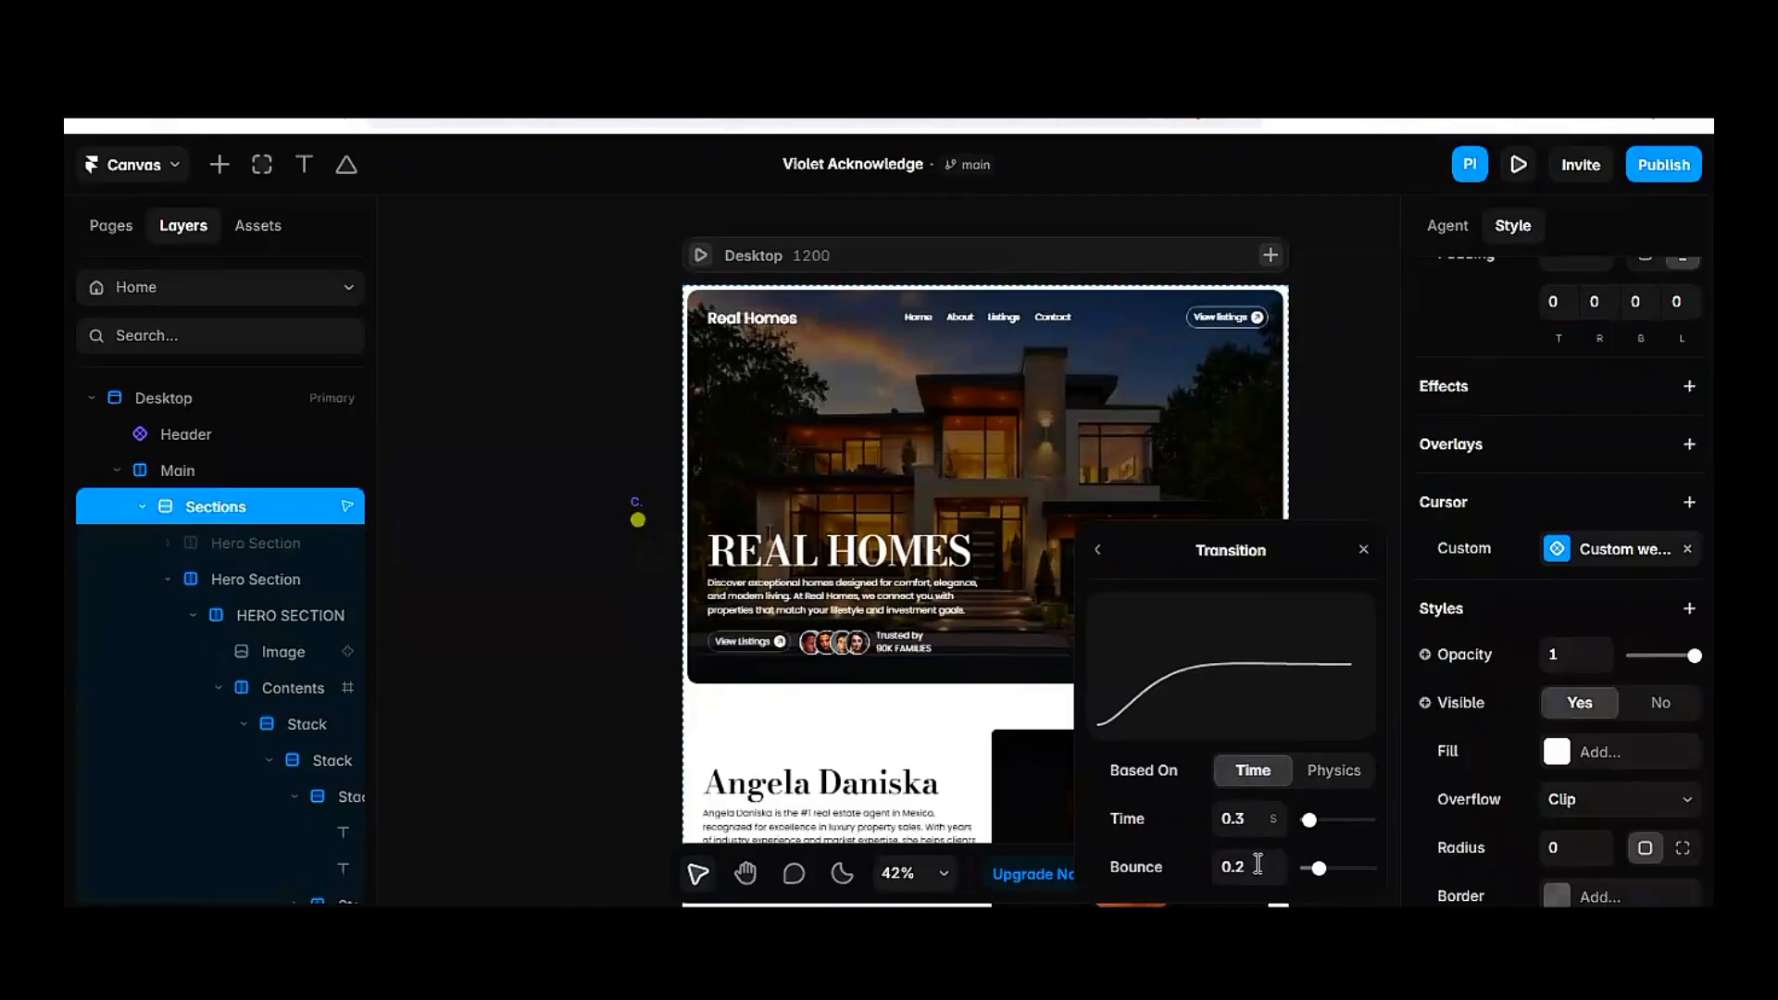
drag(1301, 557, 1277, 331)
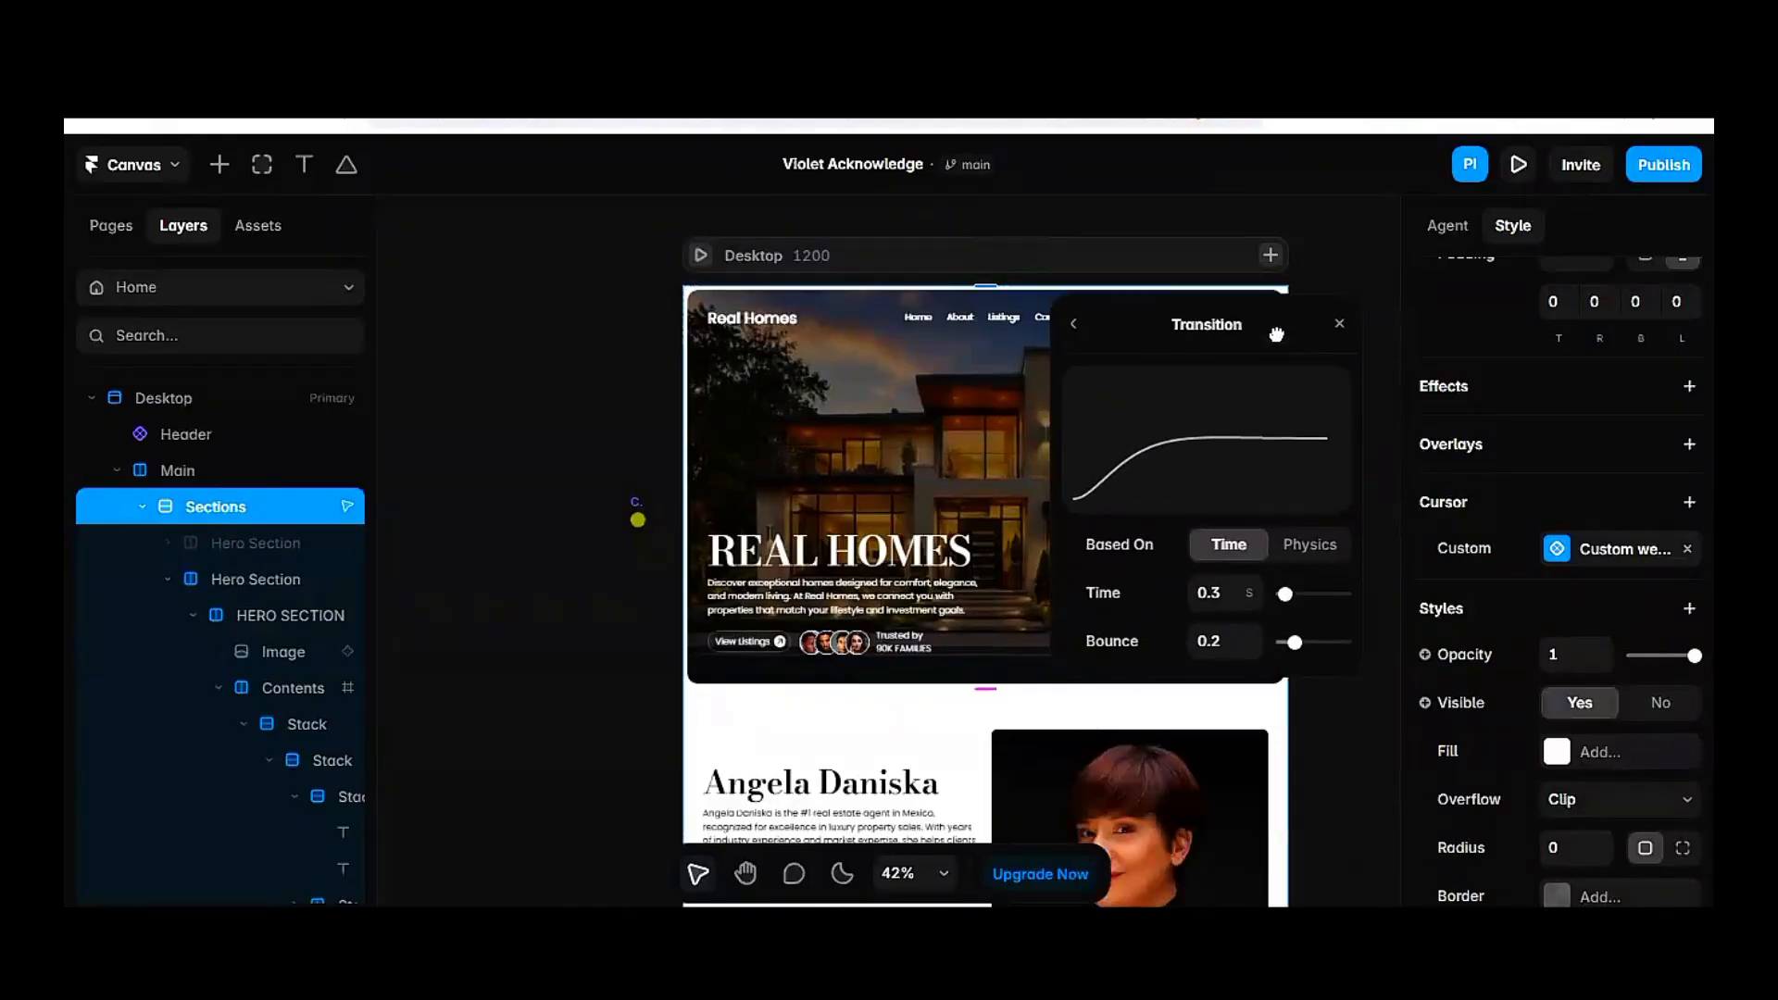
click(1224, 592)
text(0.28)
click(1226, 637)
text(0)
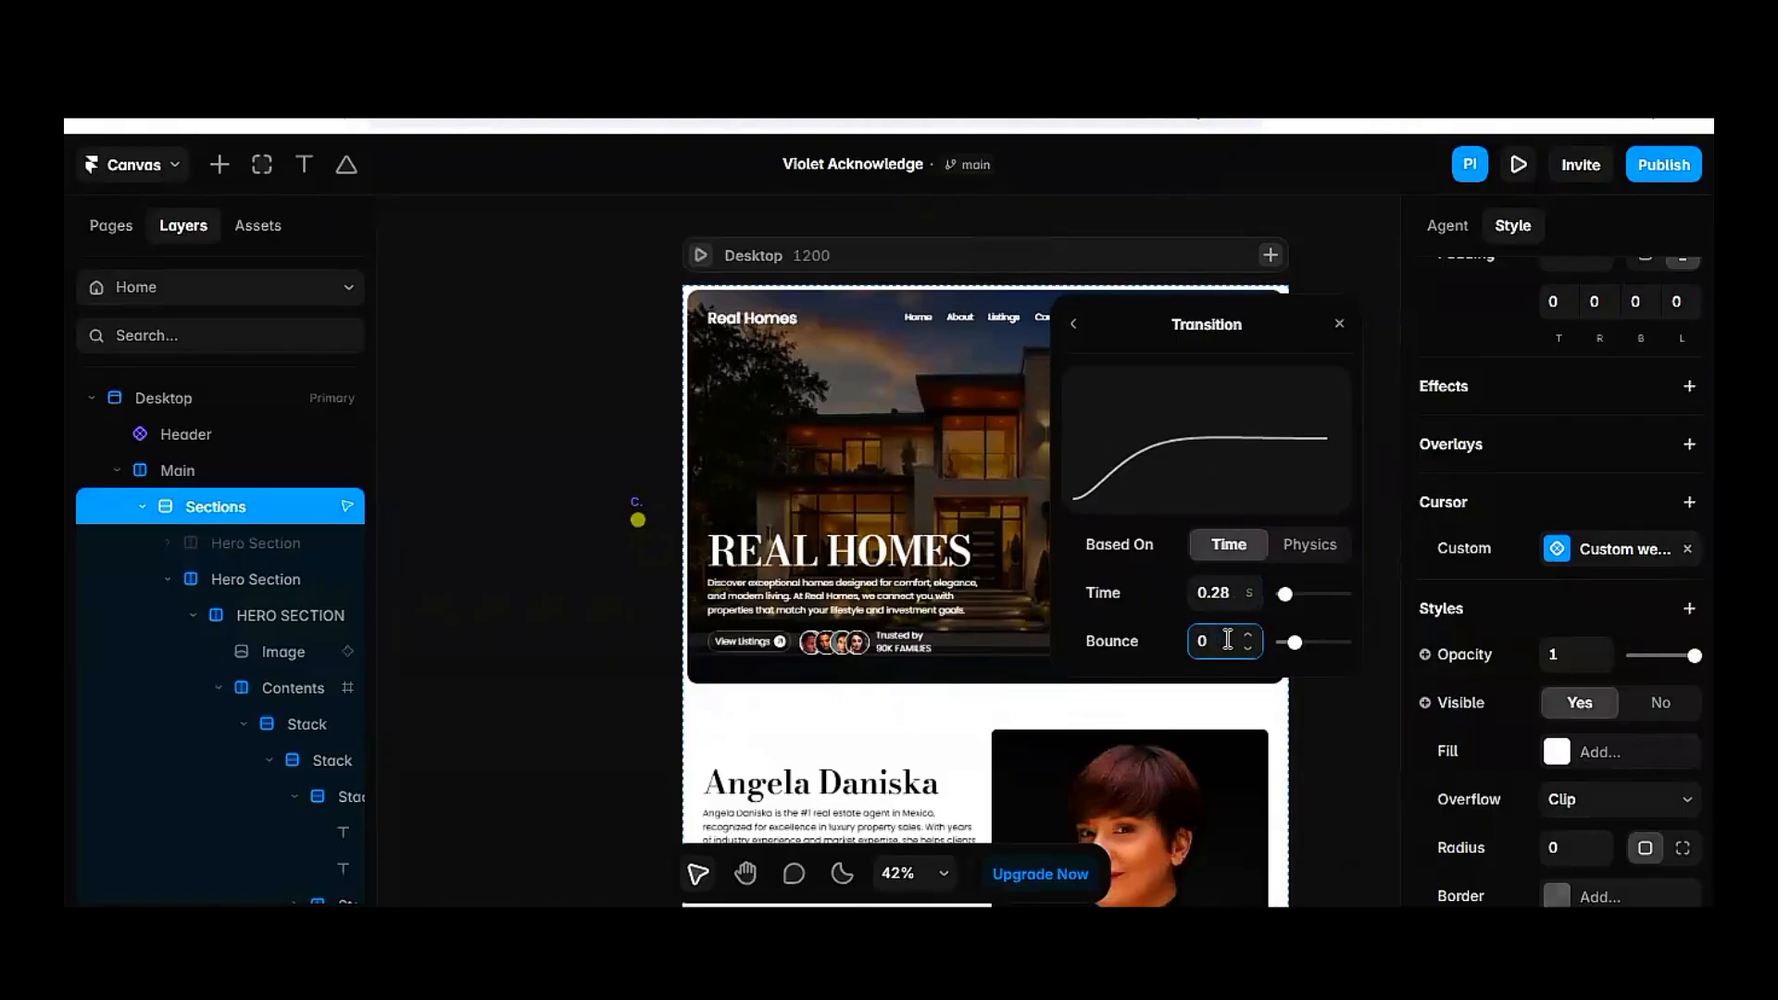
click(1339, 323)
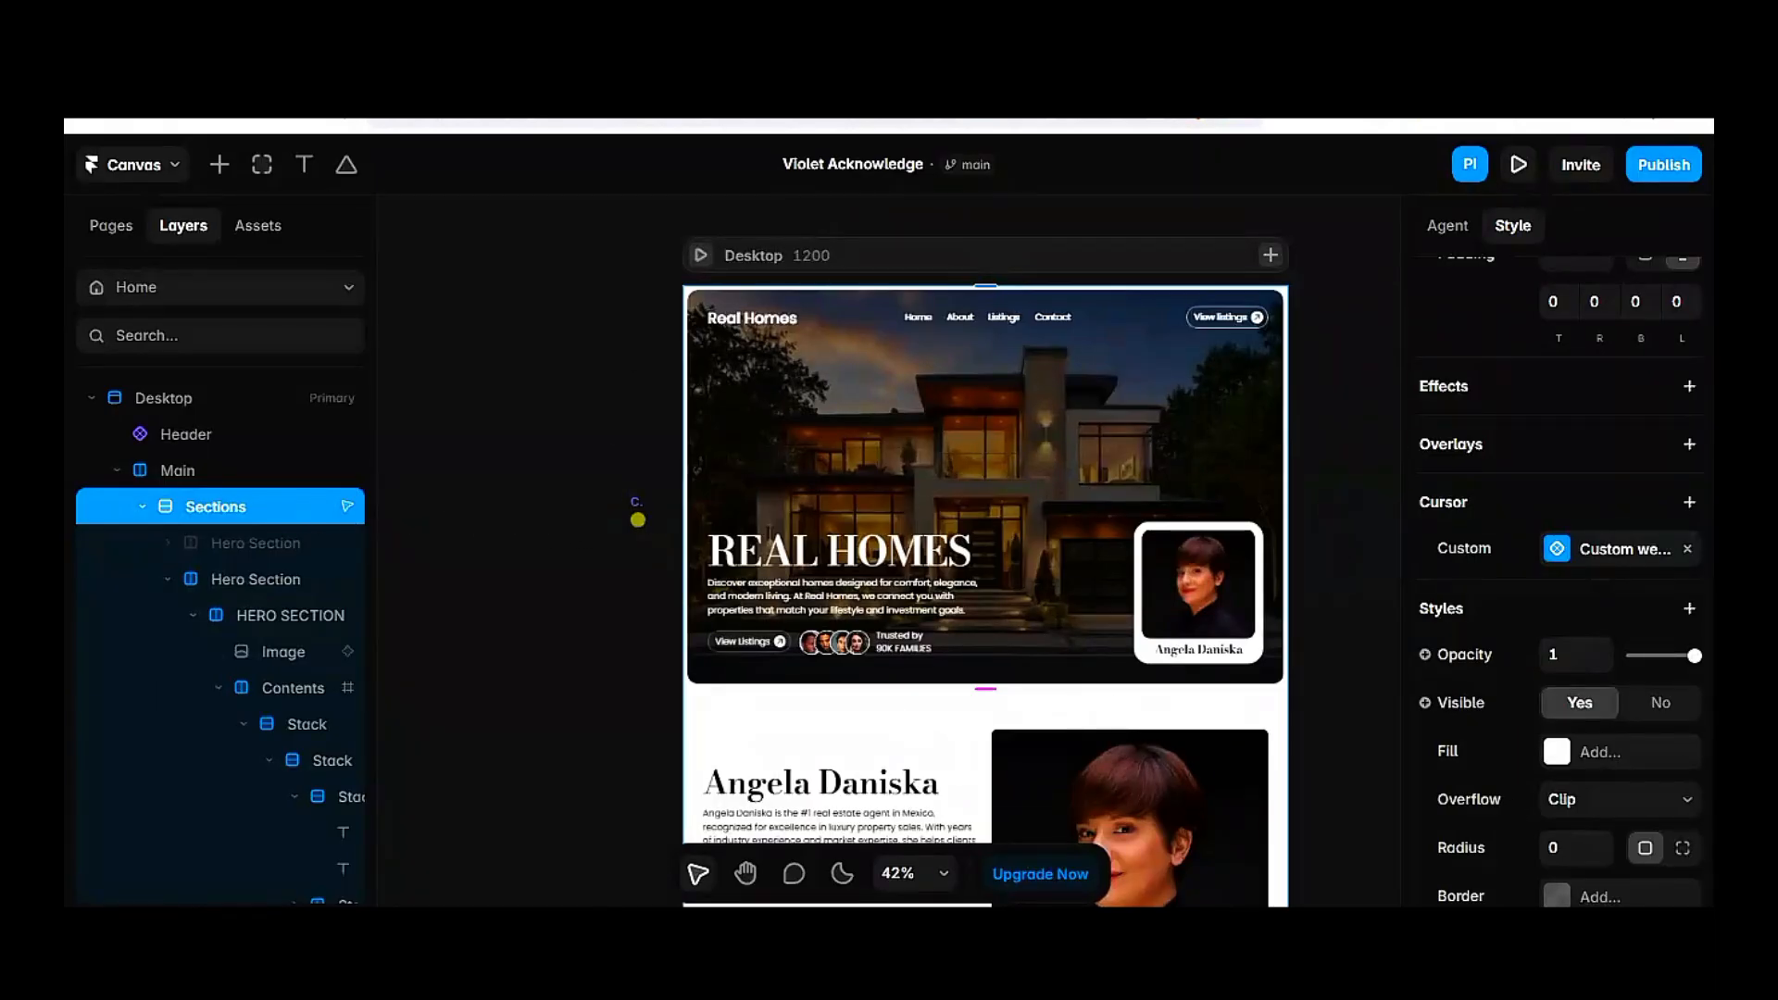
Publish the site update and open the live page at realhomes.framer.ai
click(1658, 165)
click(1568, 361)
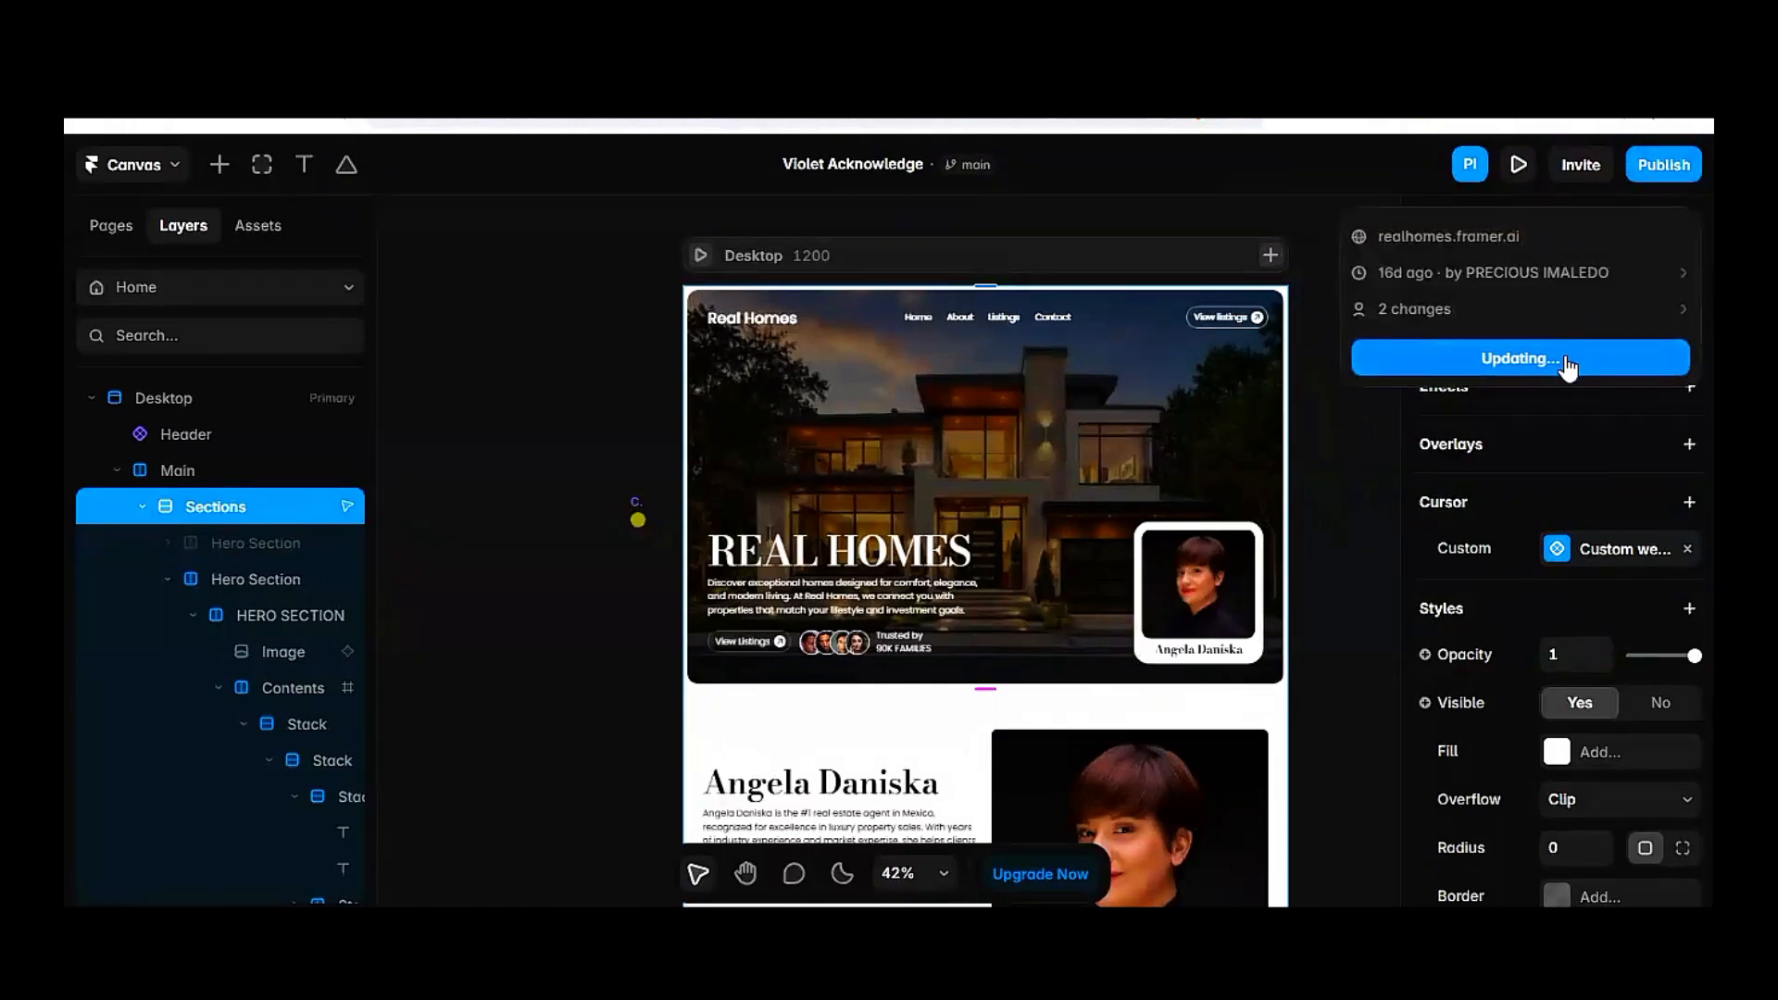
click(1437, 237)
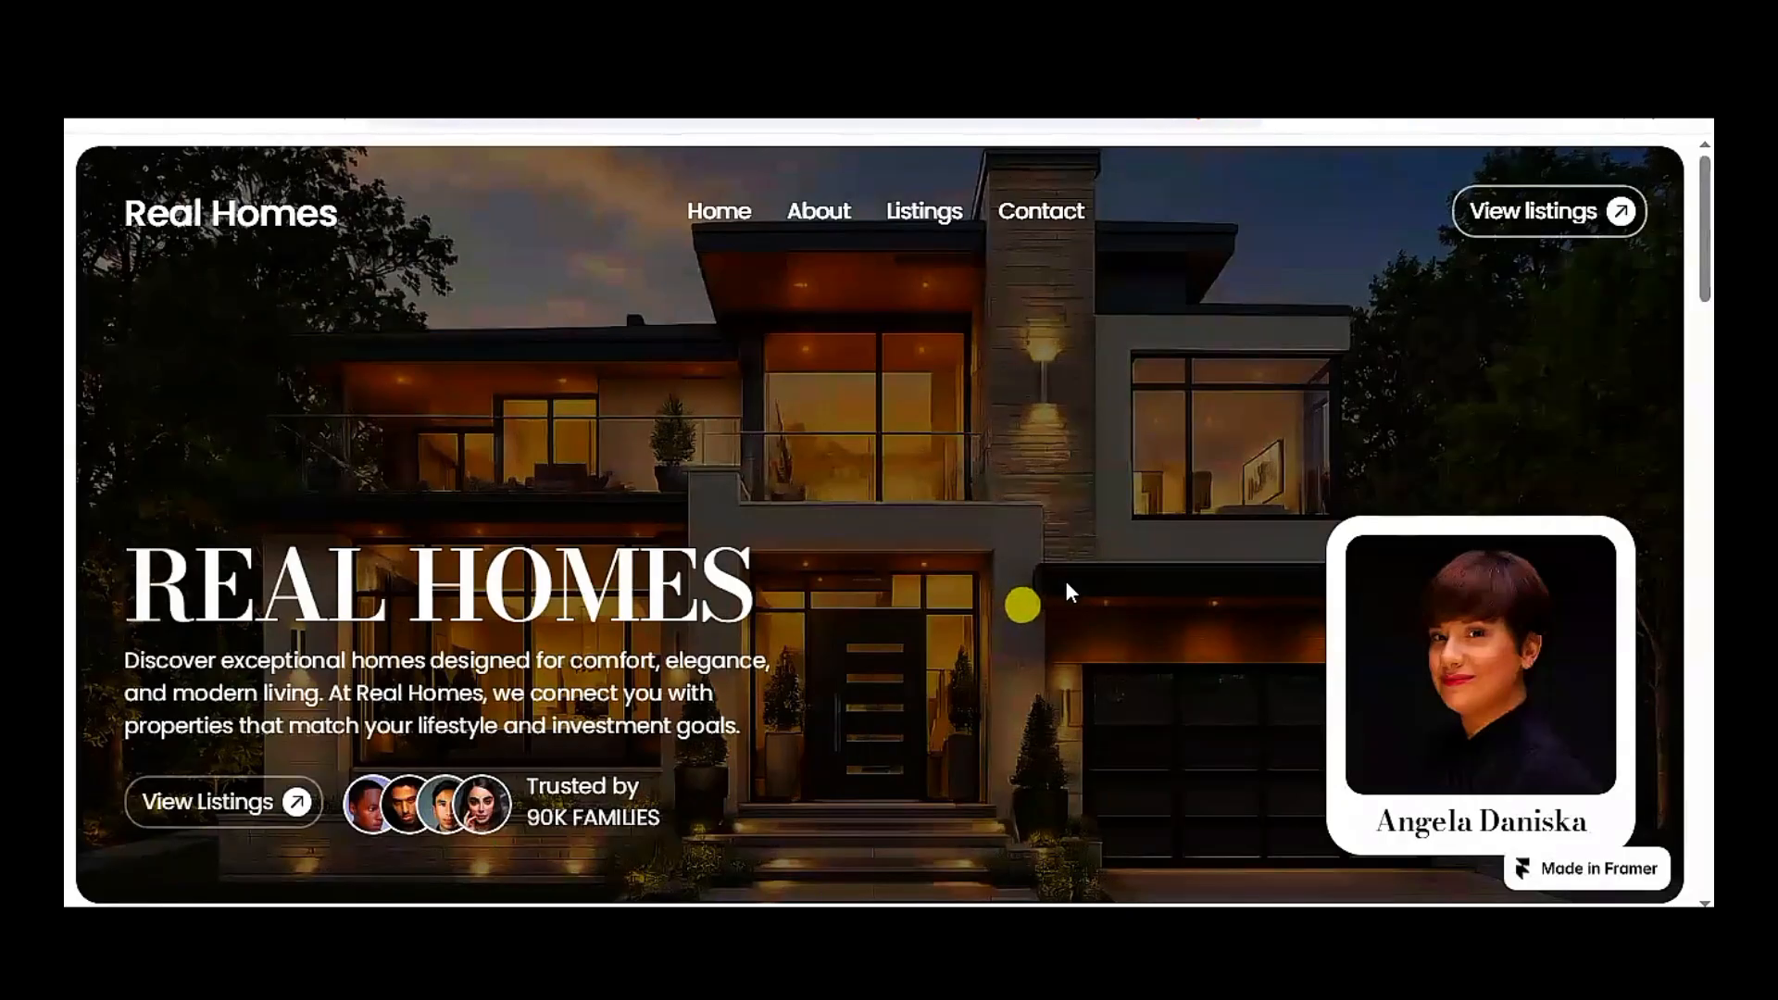
Check how the yellow custom cursor follows the pointer through the live page, from the hero past the property images
scroll(1075, 617, down, 5)
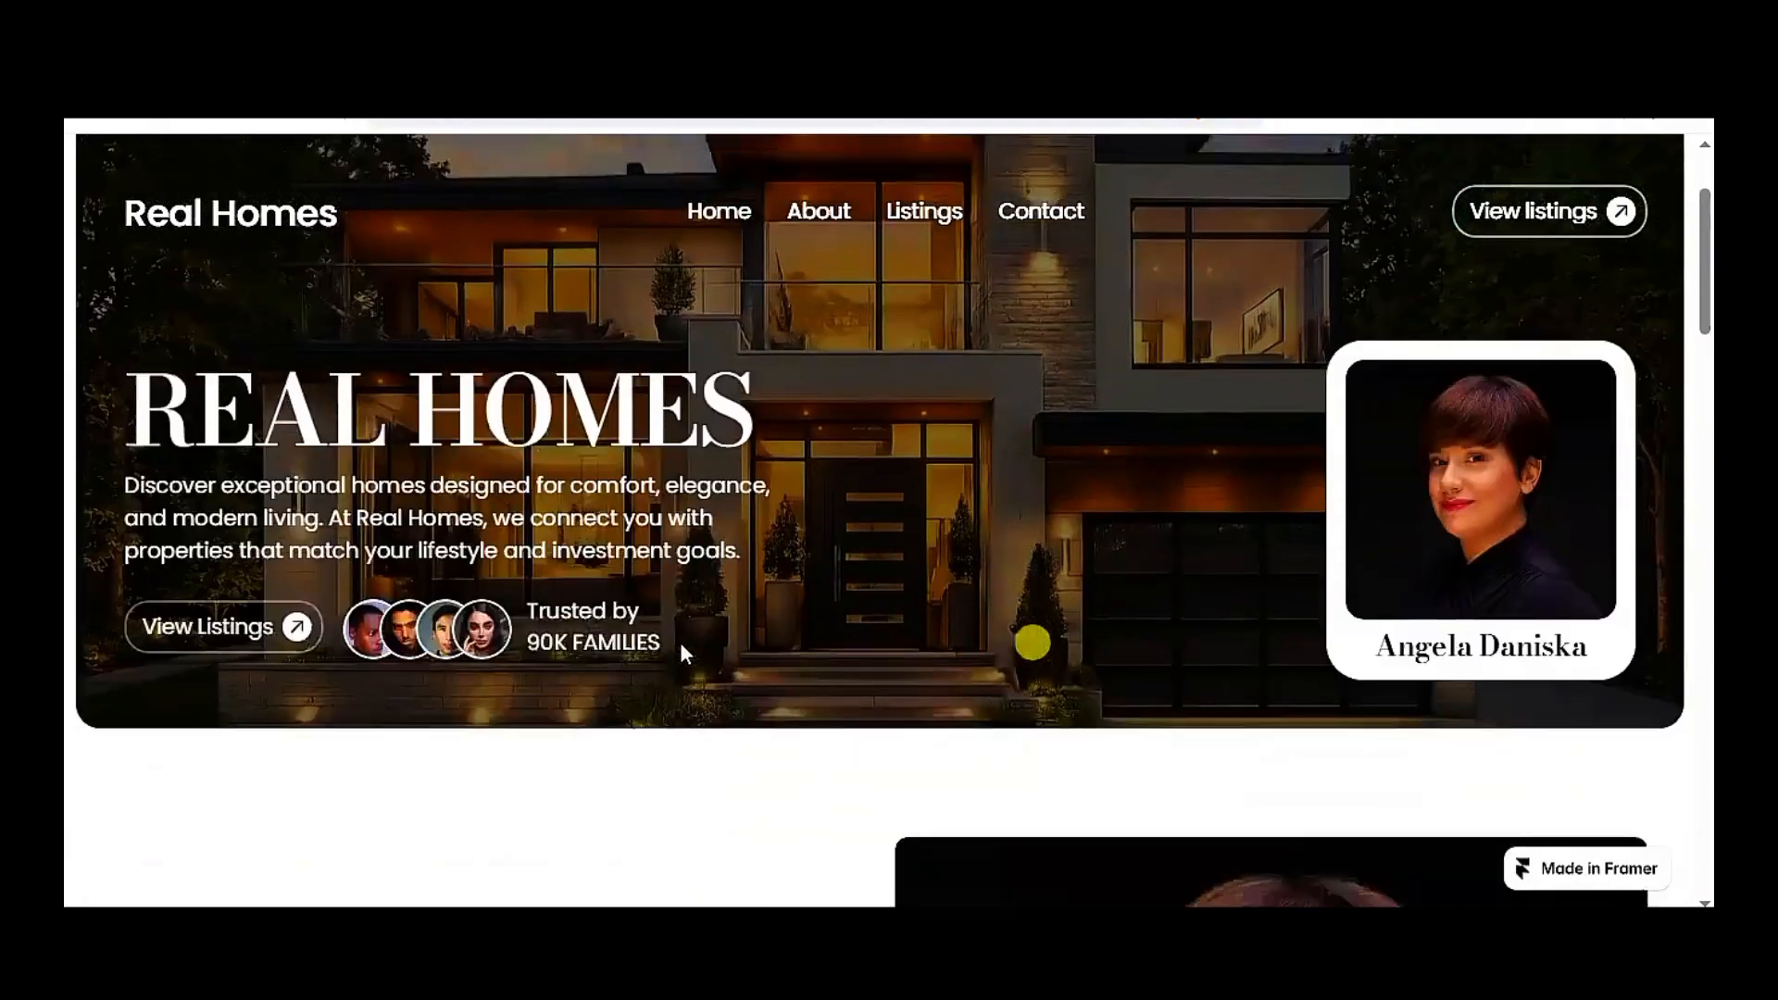
scroll(709, 636, down, 15)
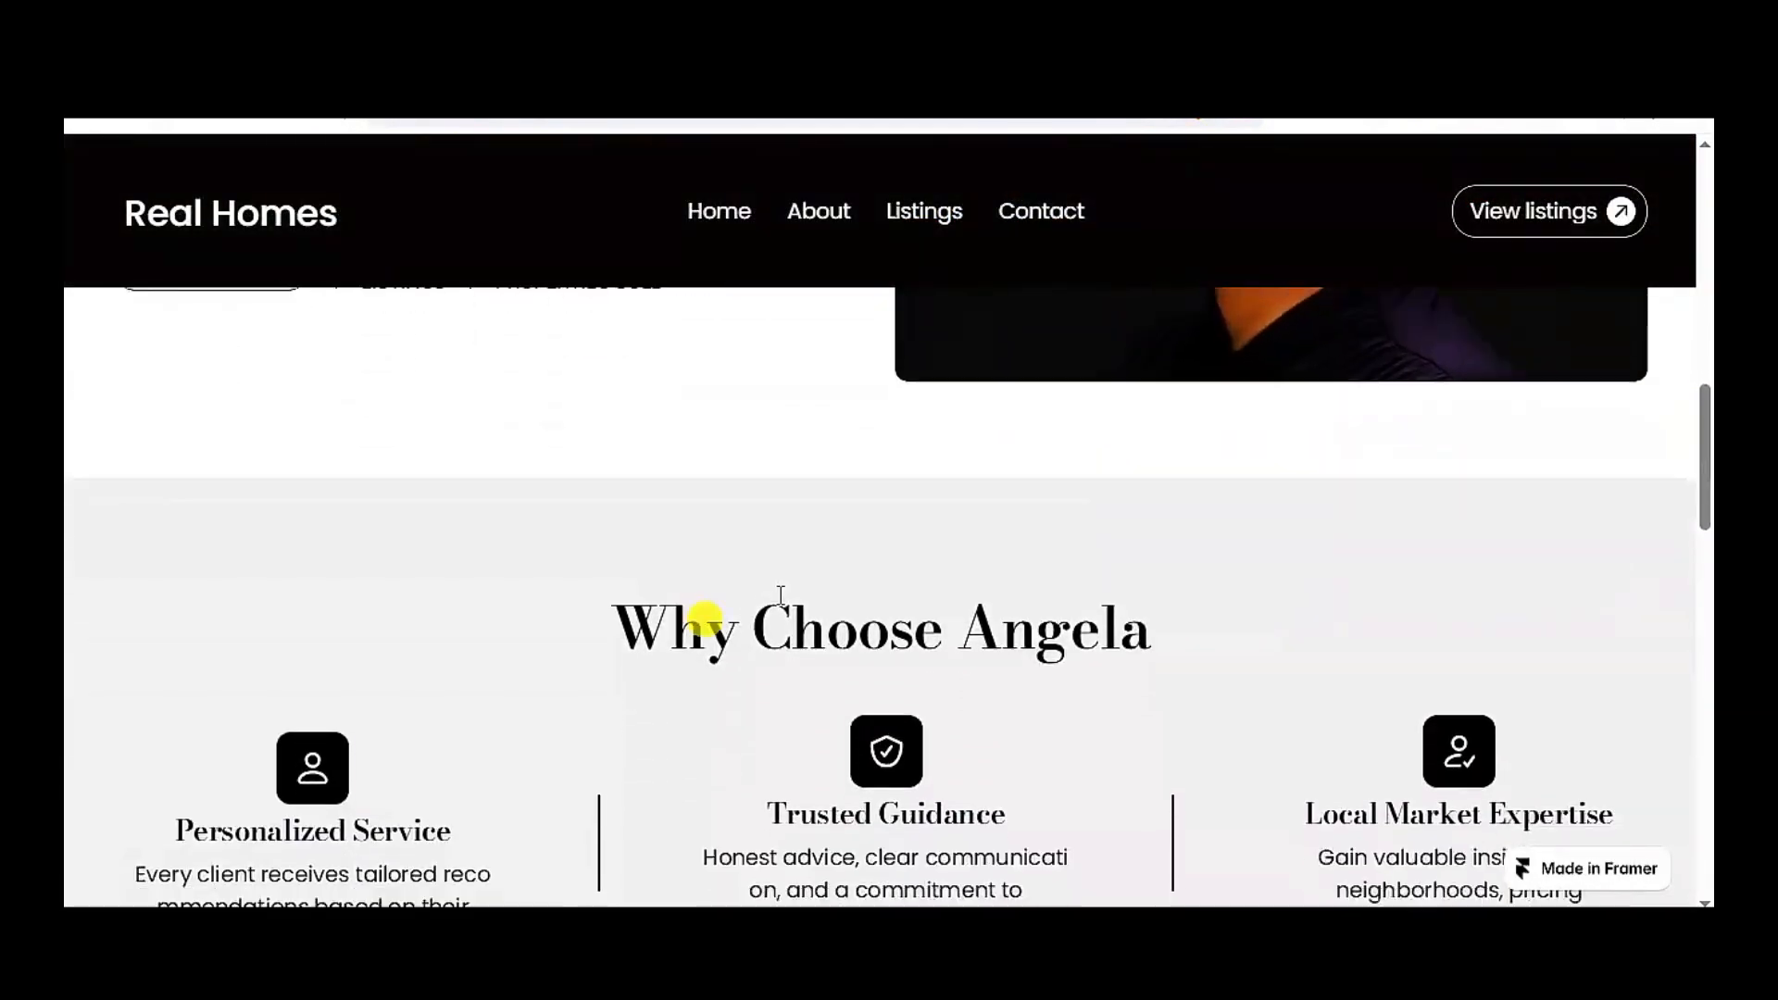
scroll(801, 600, down, 9)
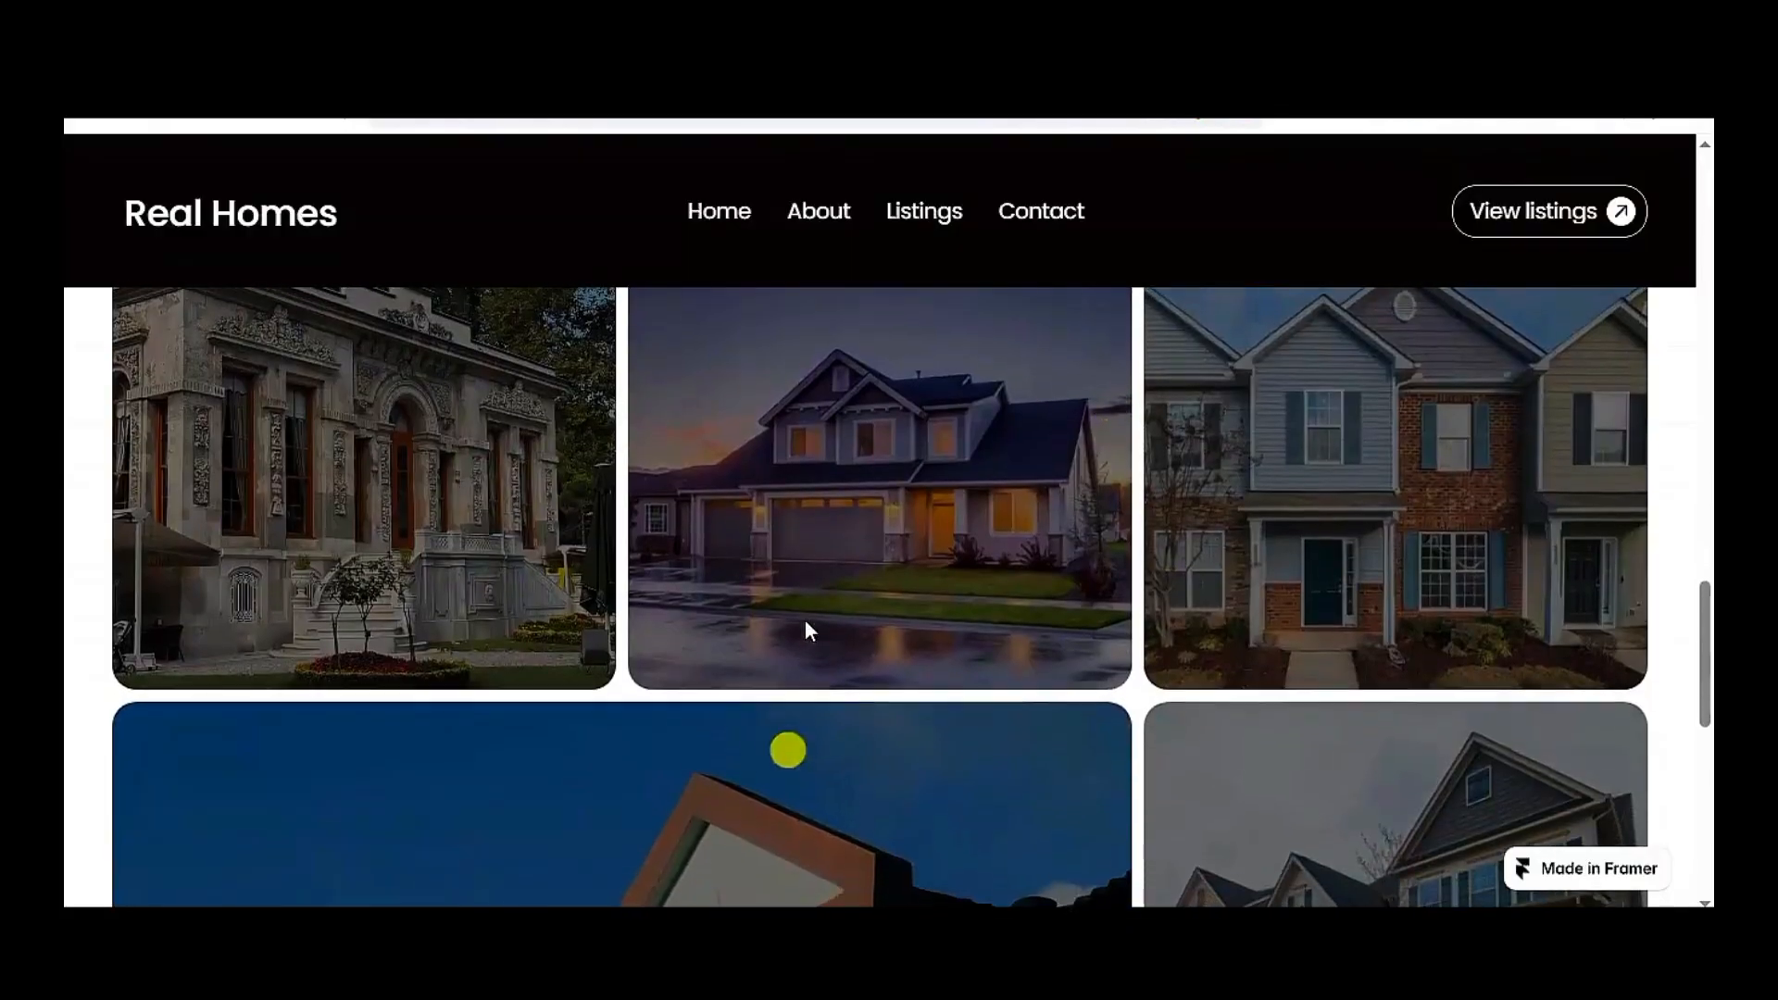
scroll(1035, 838, down, 8)
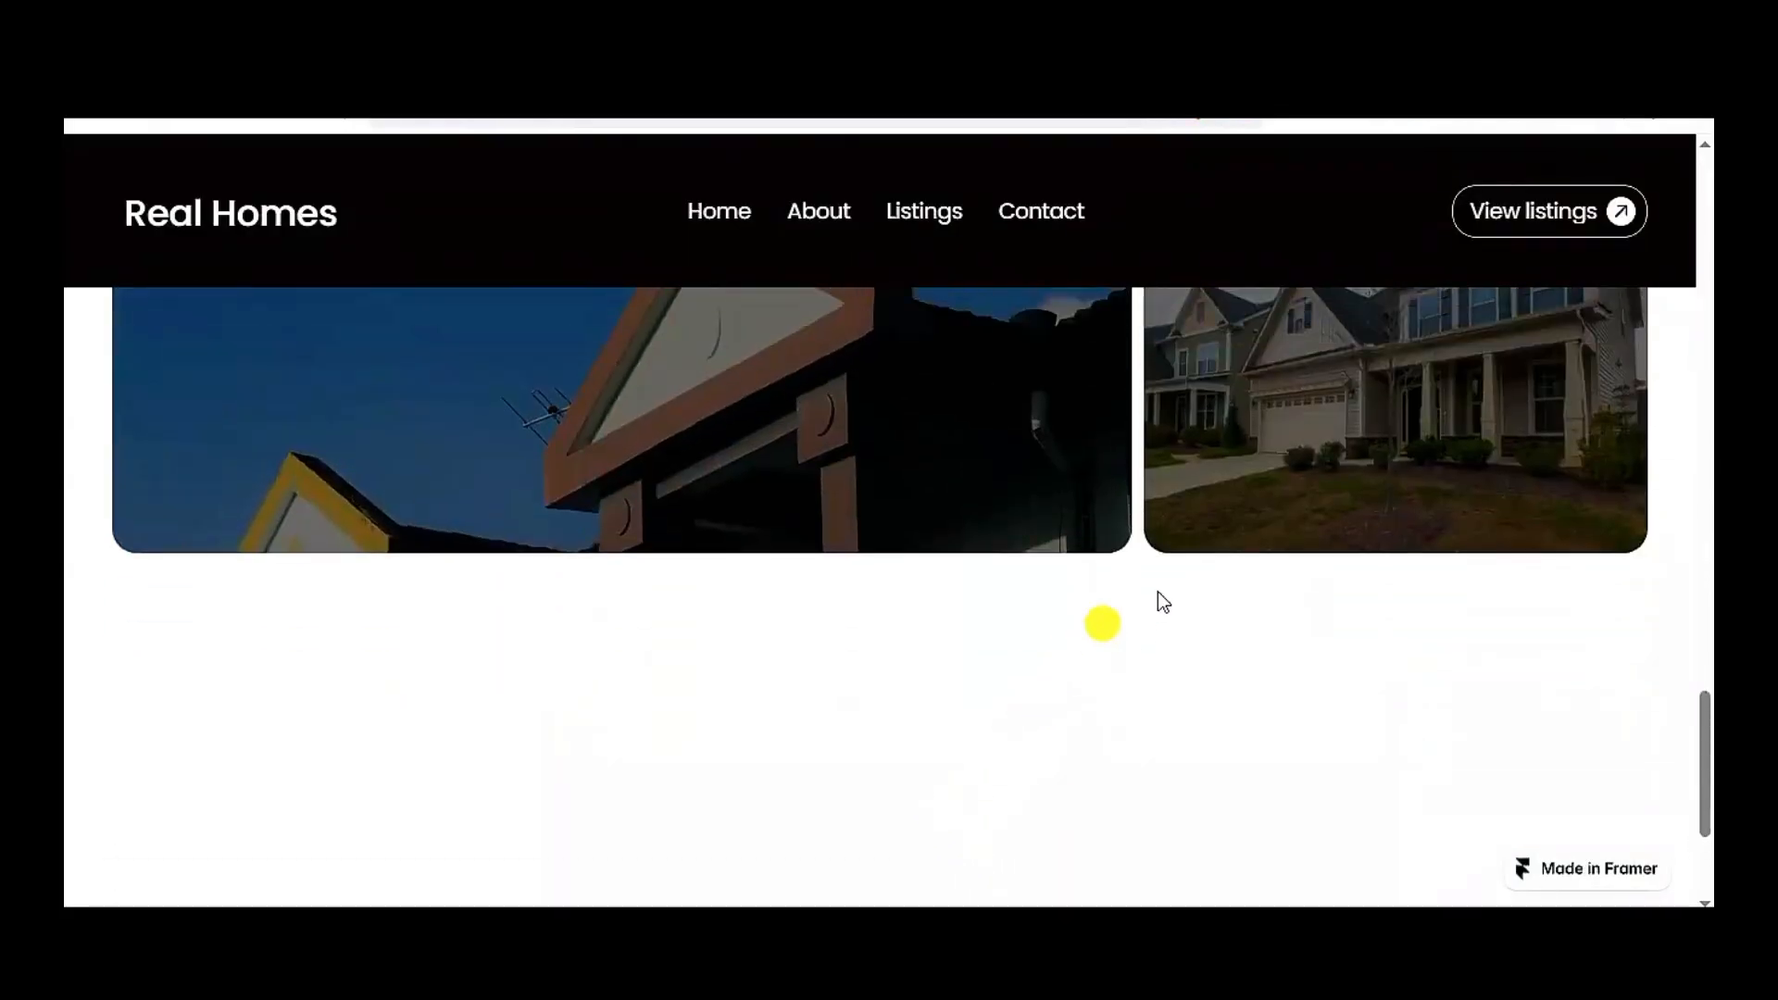
Check the cursor back up to the live page's hero, return to the Framer project and dismiss the publishing details
scroll(1162, 589, up, 15)
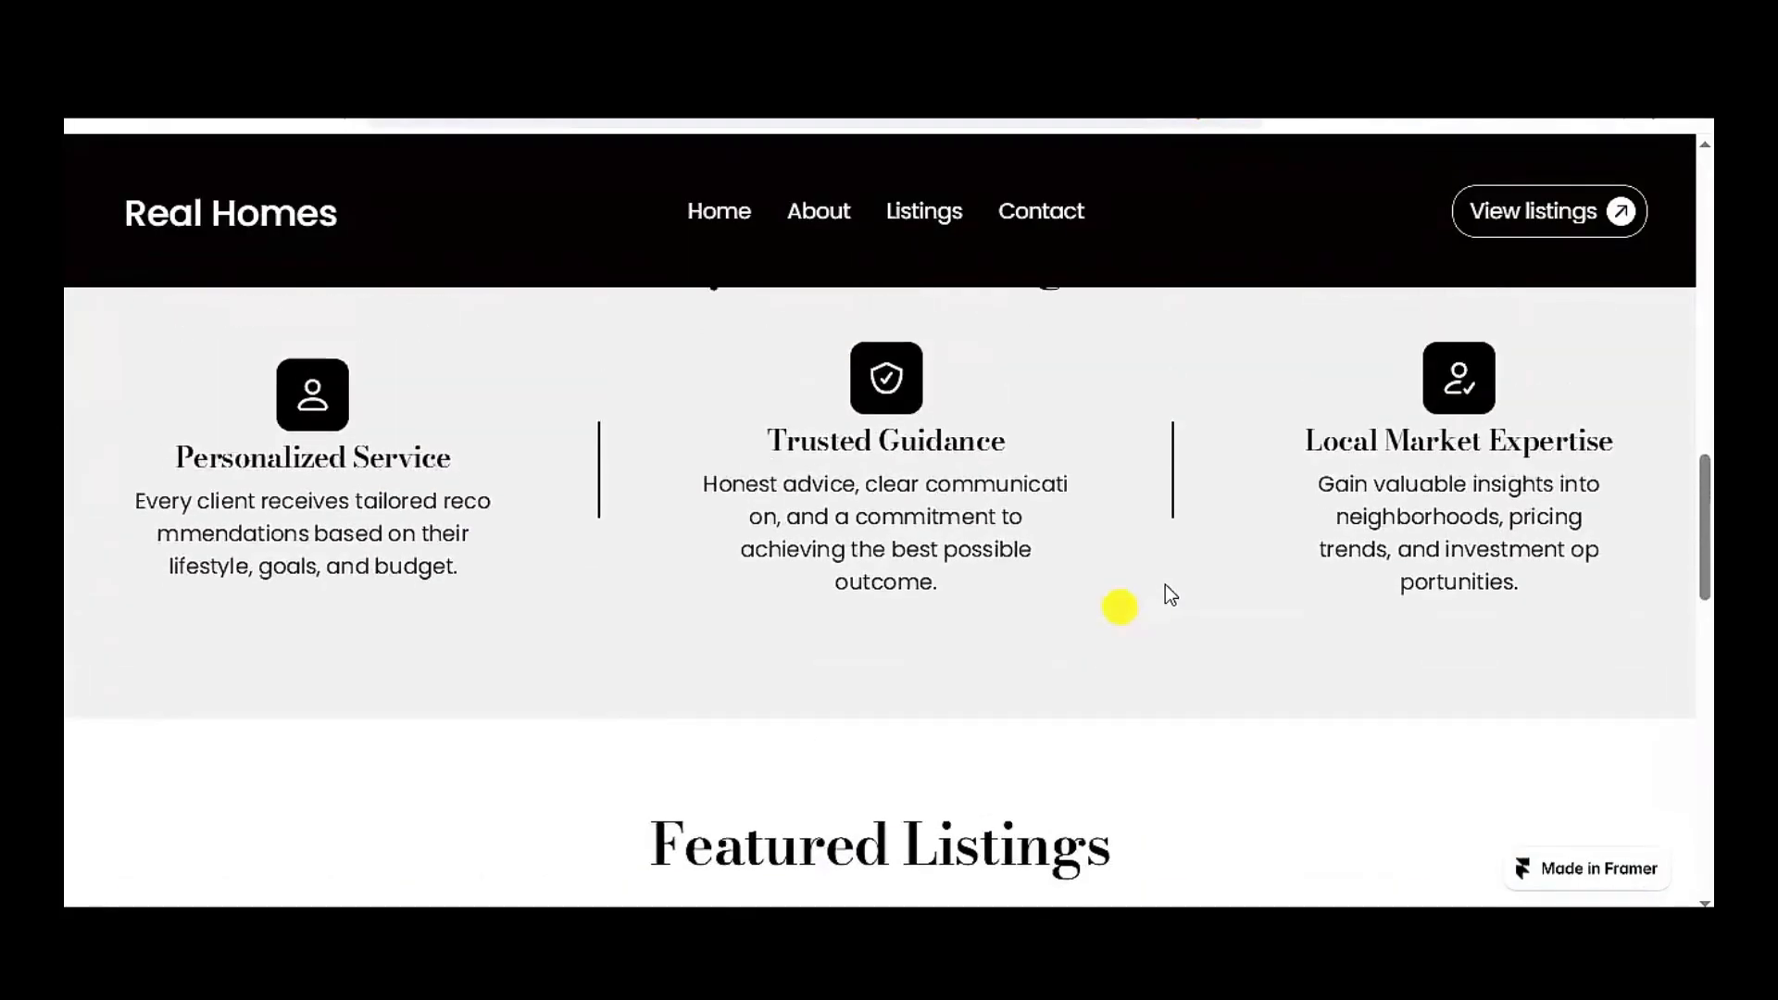
scroll(1169, 593, up, 10)
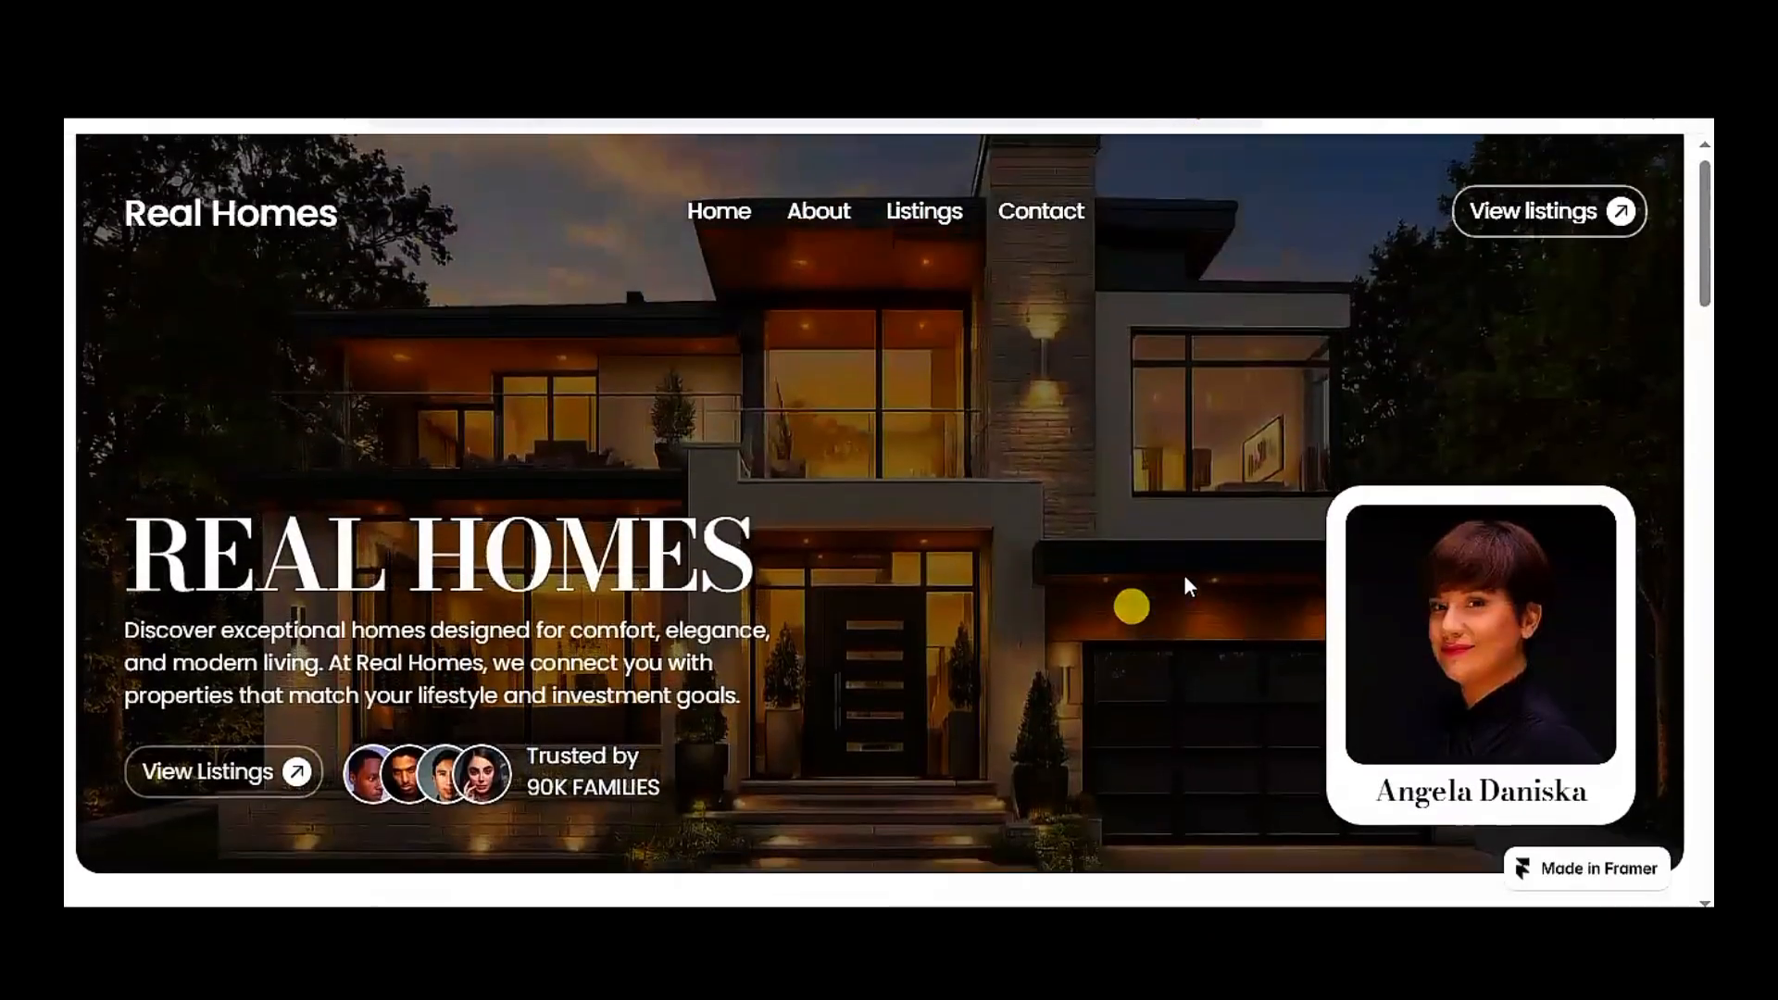
click(1195, 65)
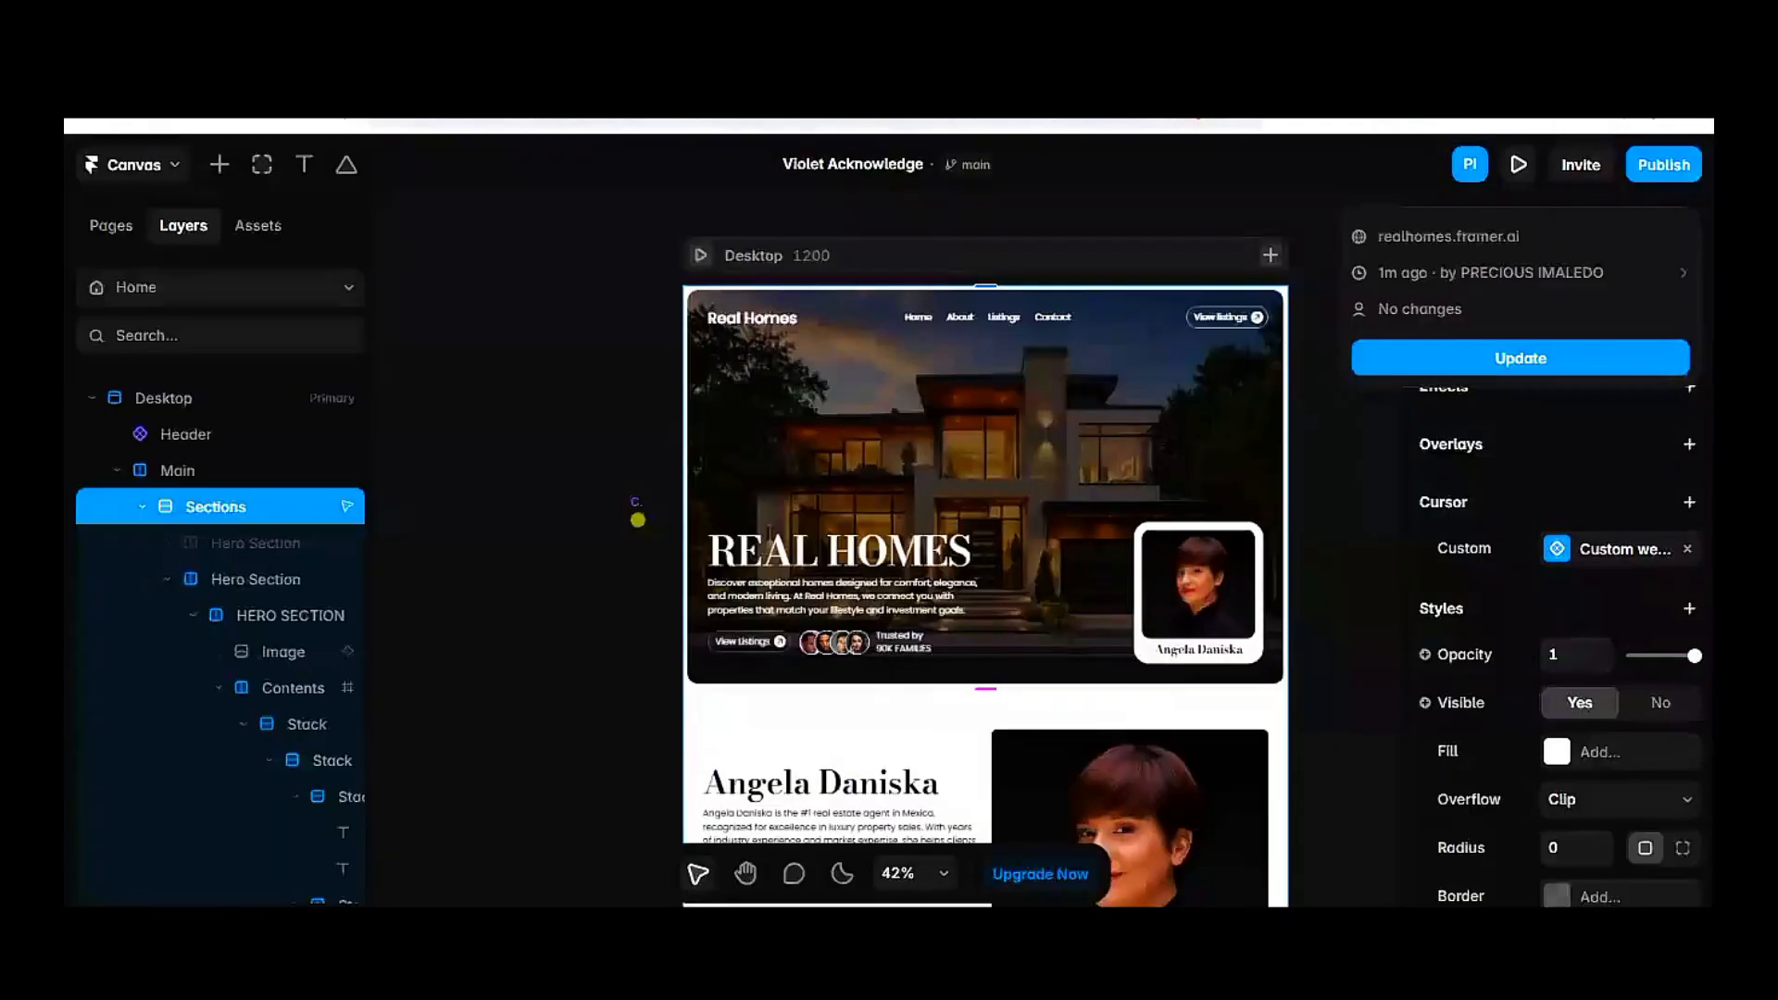
click(591, 610)
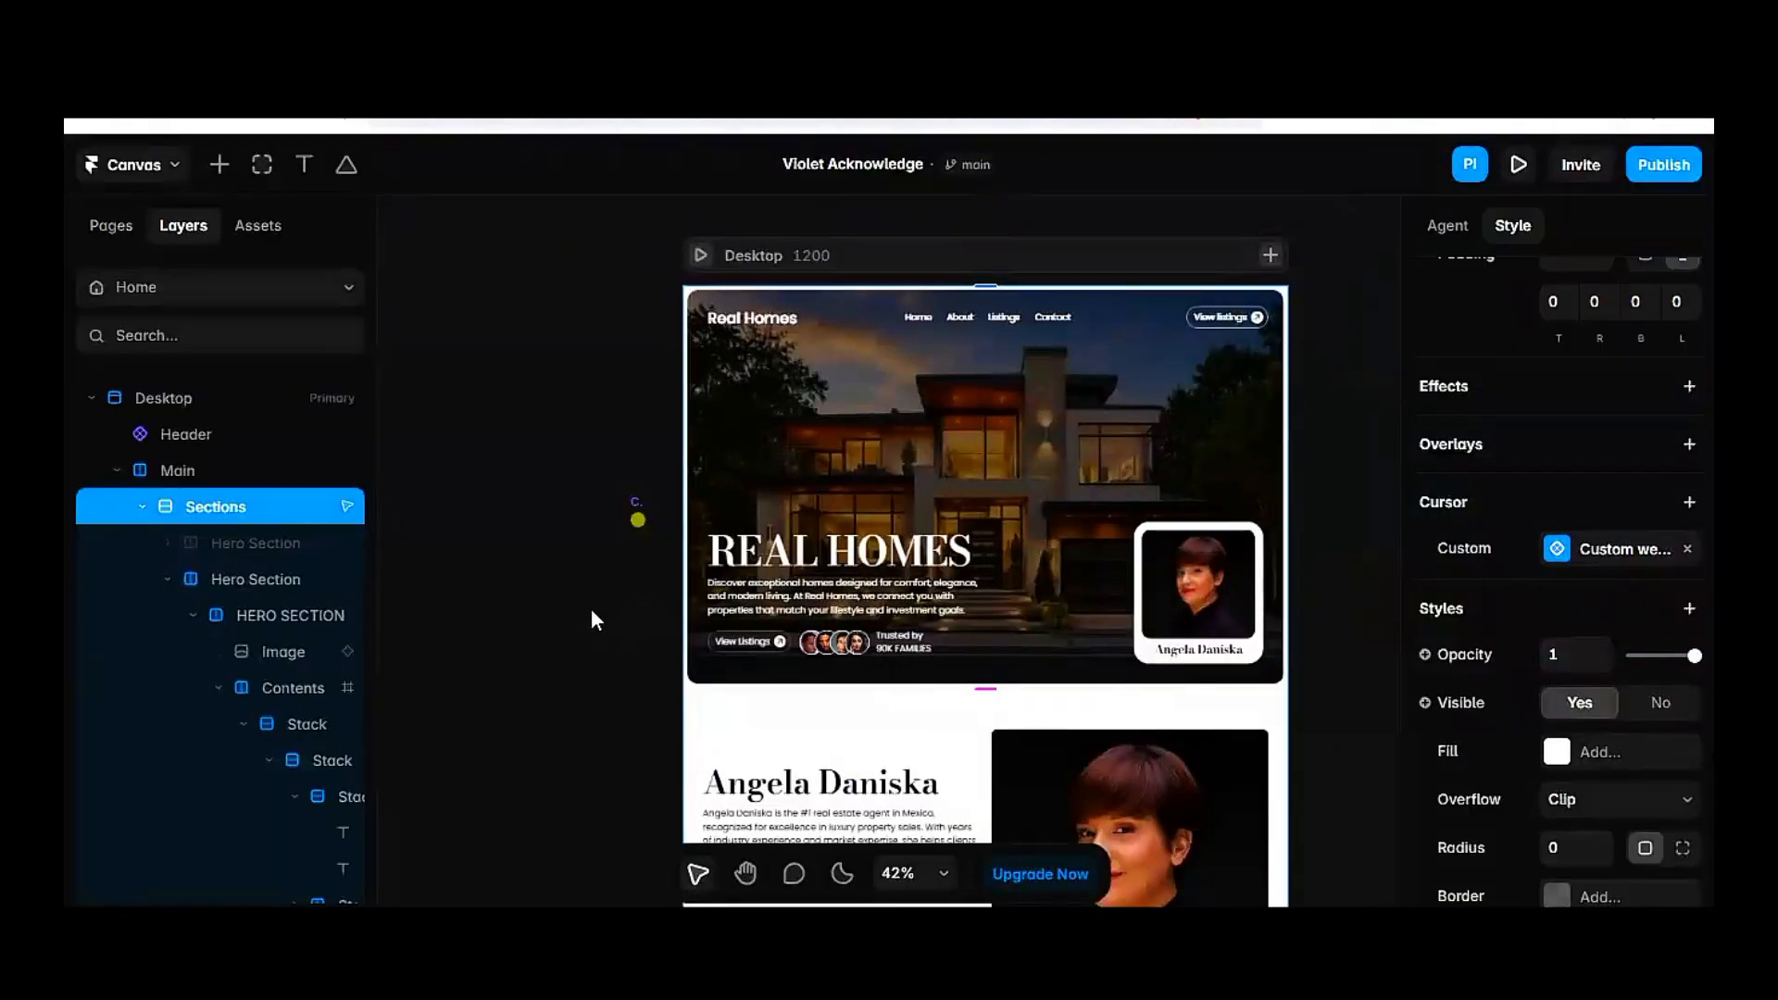
Open the Custom web cursor component for editing and add a second variant beside the primary yellow circle
click(635, 509)
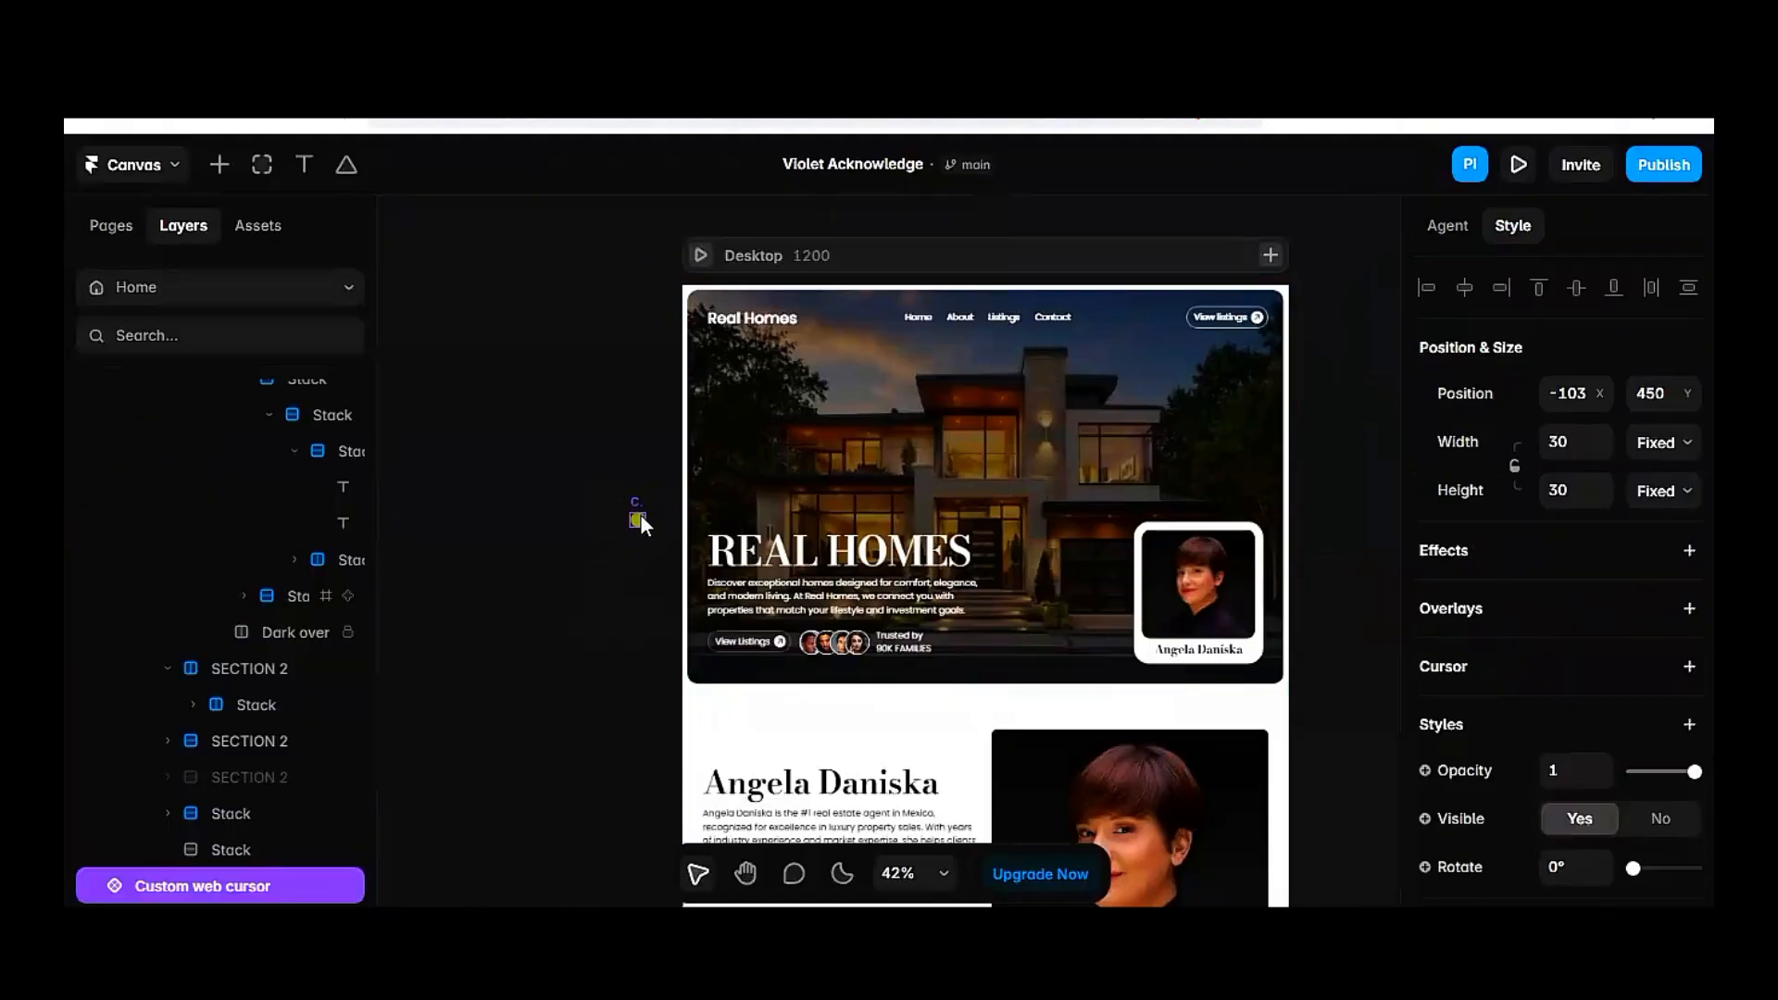
double_click(638, 519)
click(955, 538)
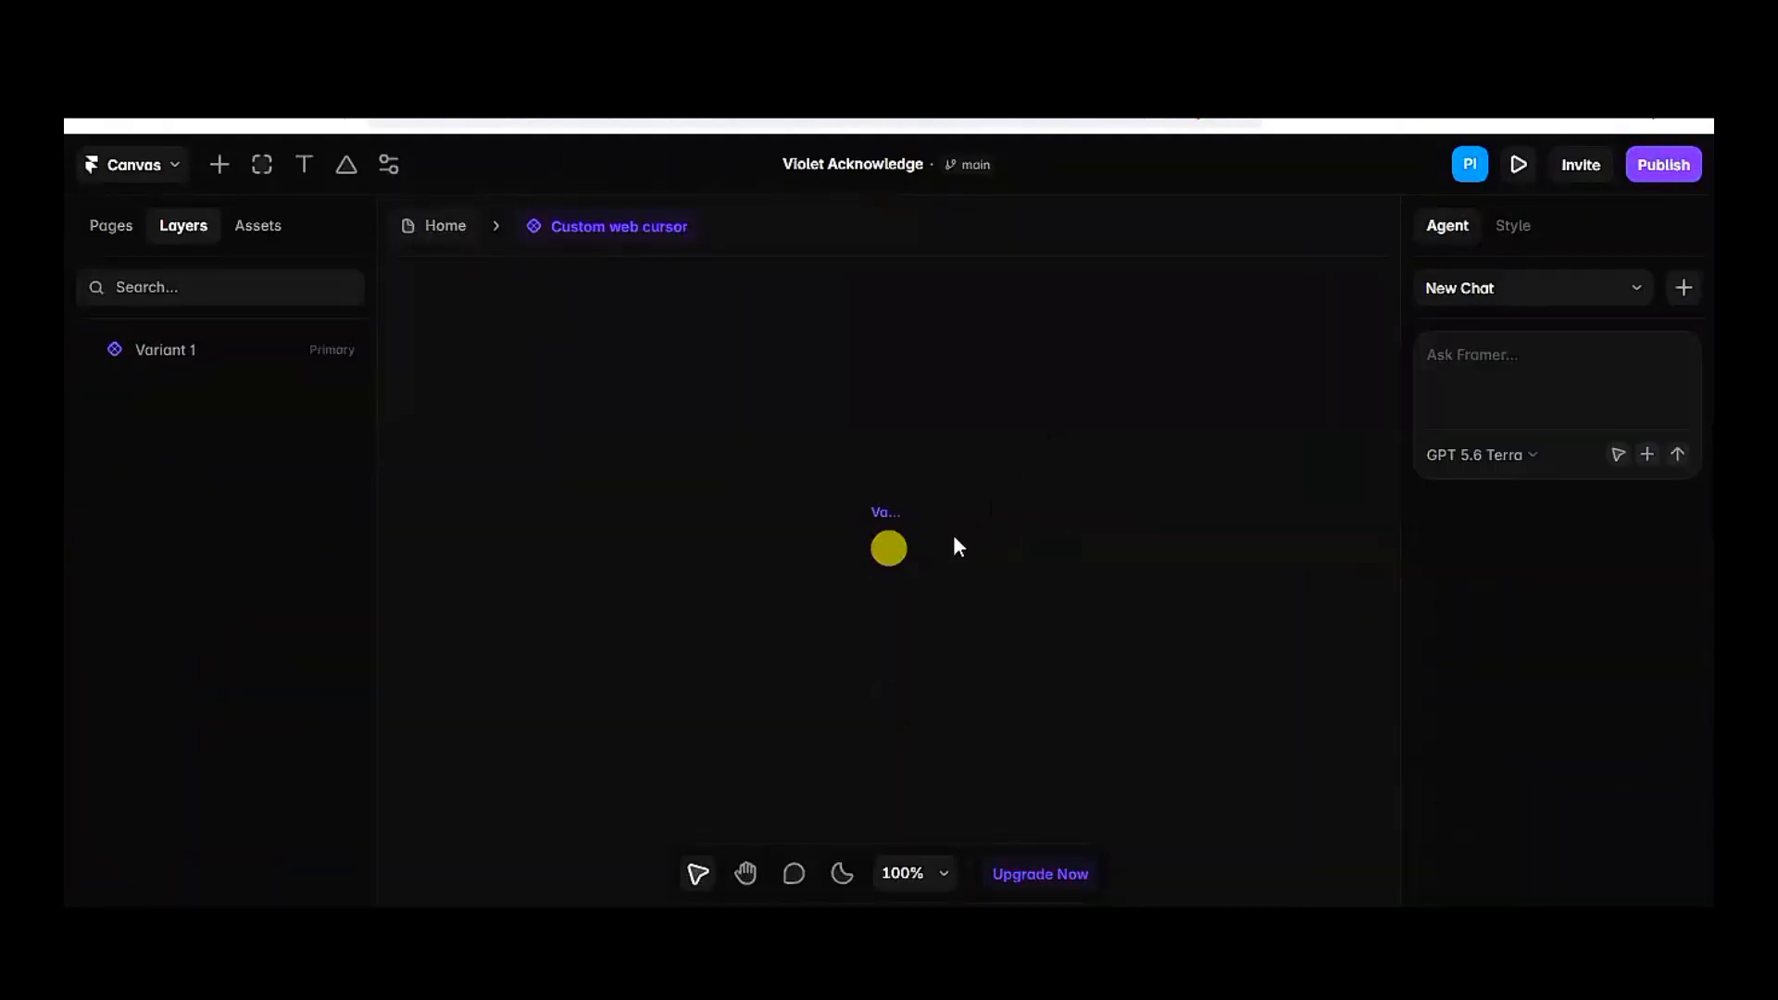
click(883, 509)
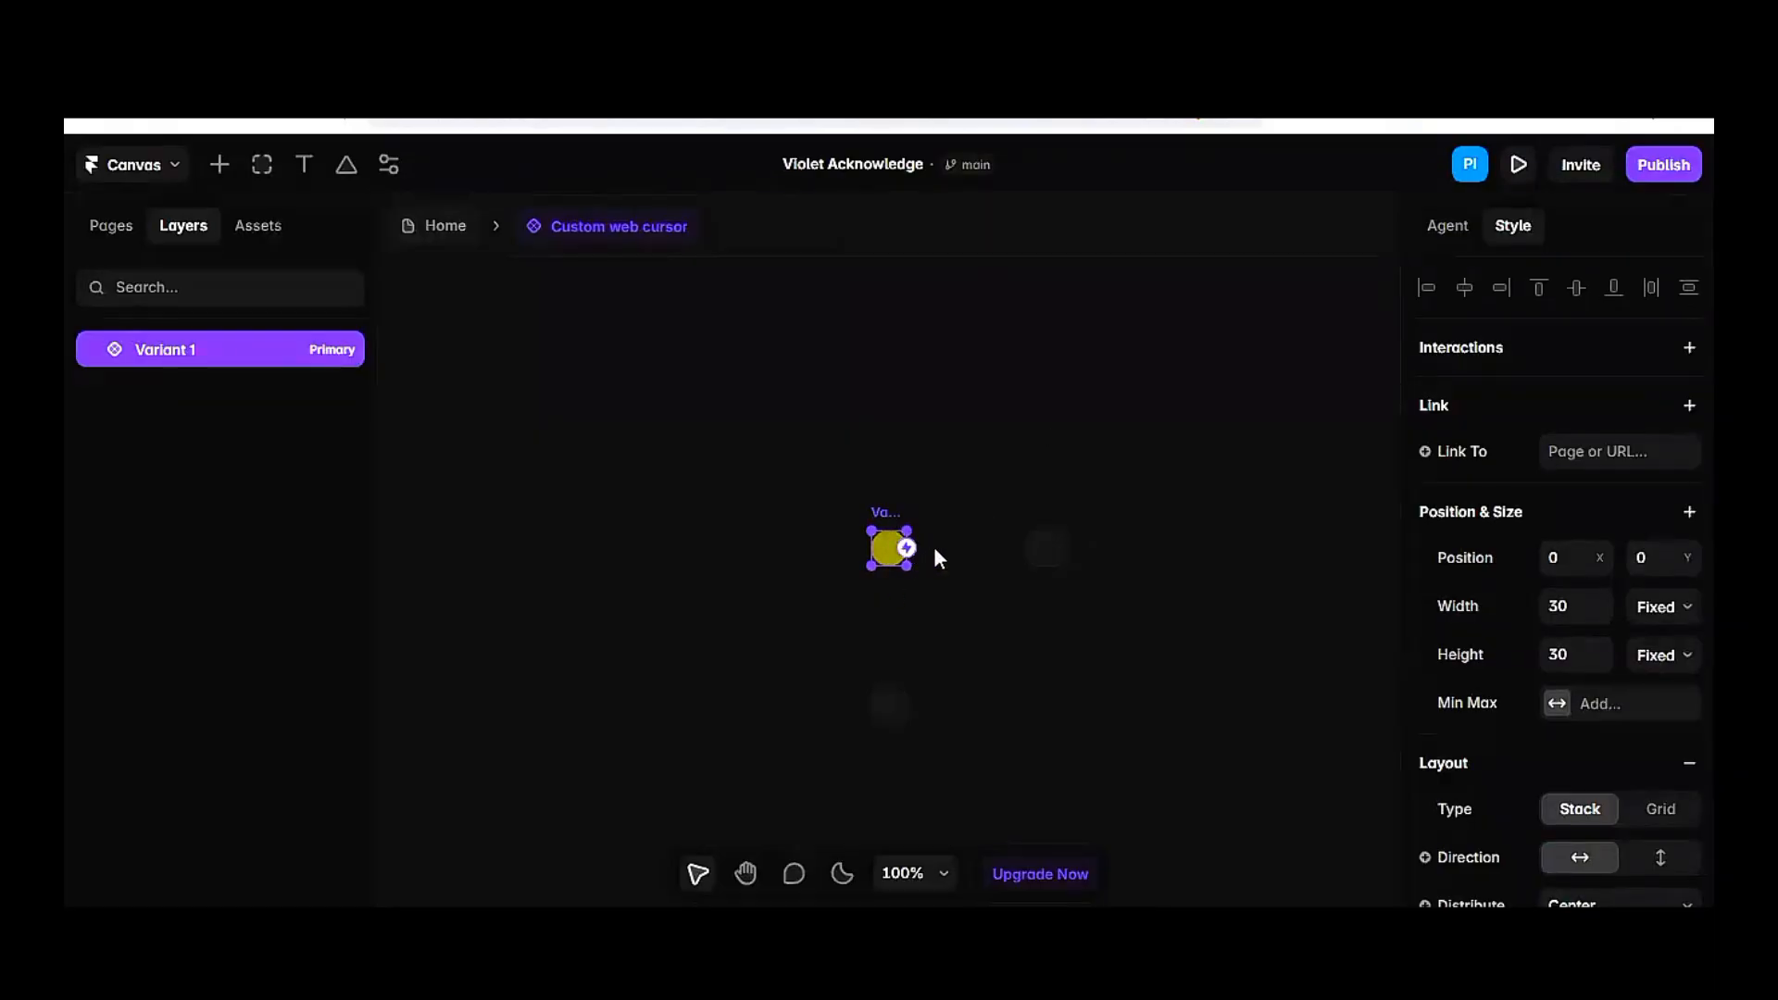
click(1047, 556)
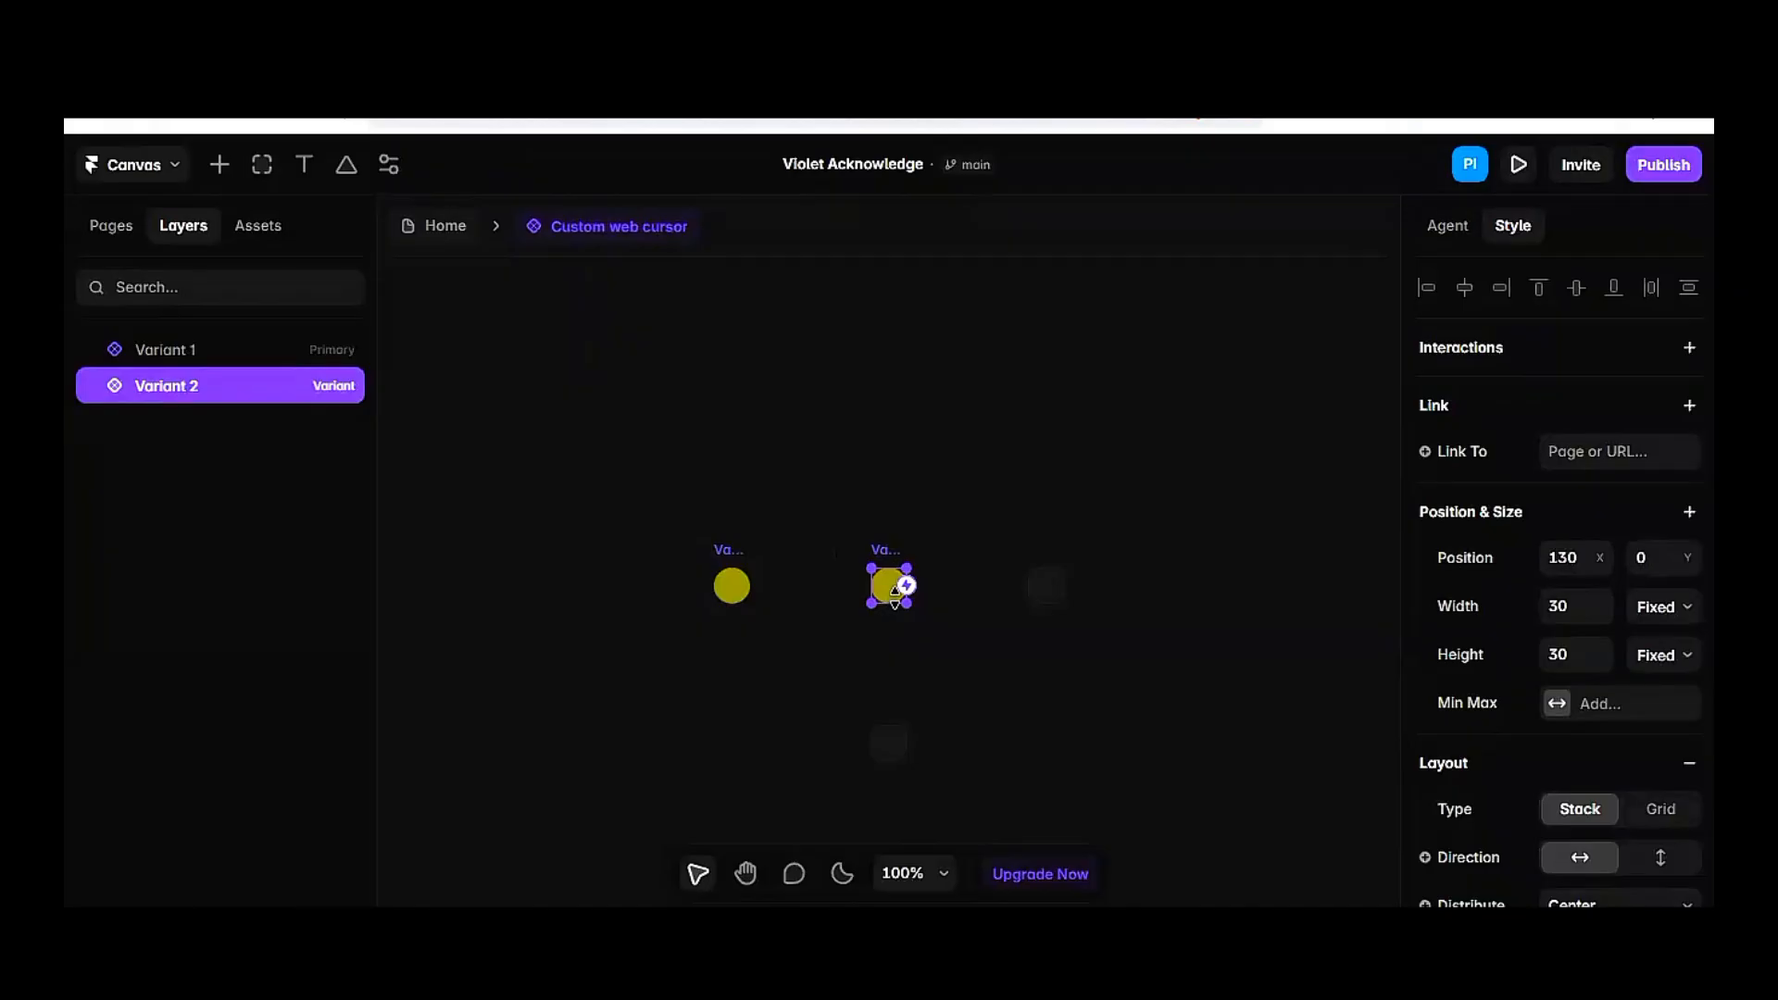
Delete Variant 2 from the cursor component and return to the Home page canvas
key(Delete)
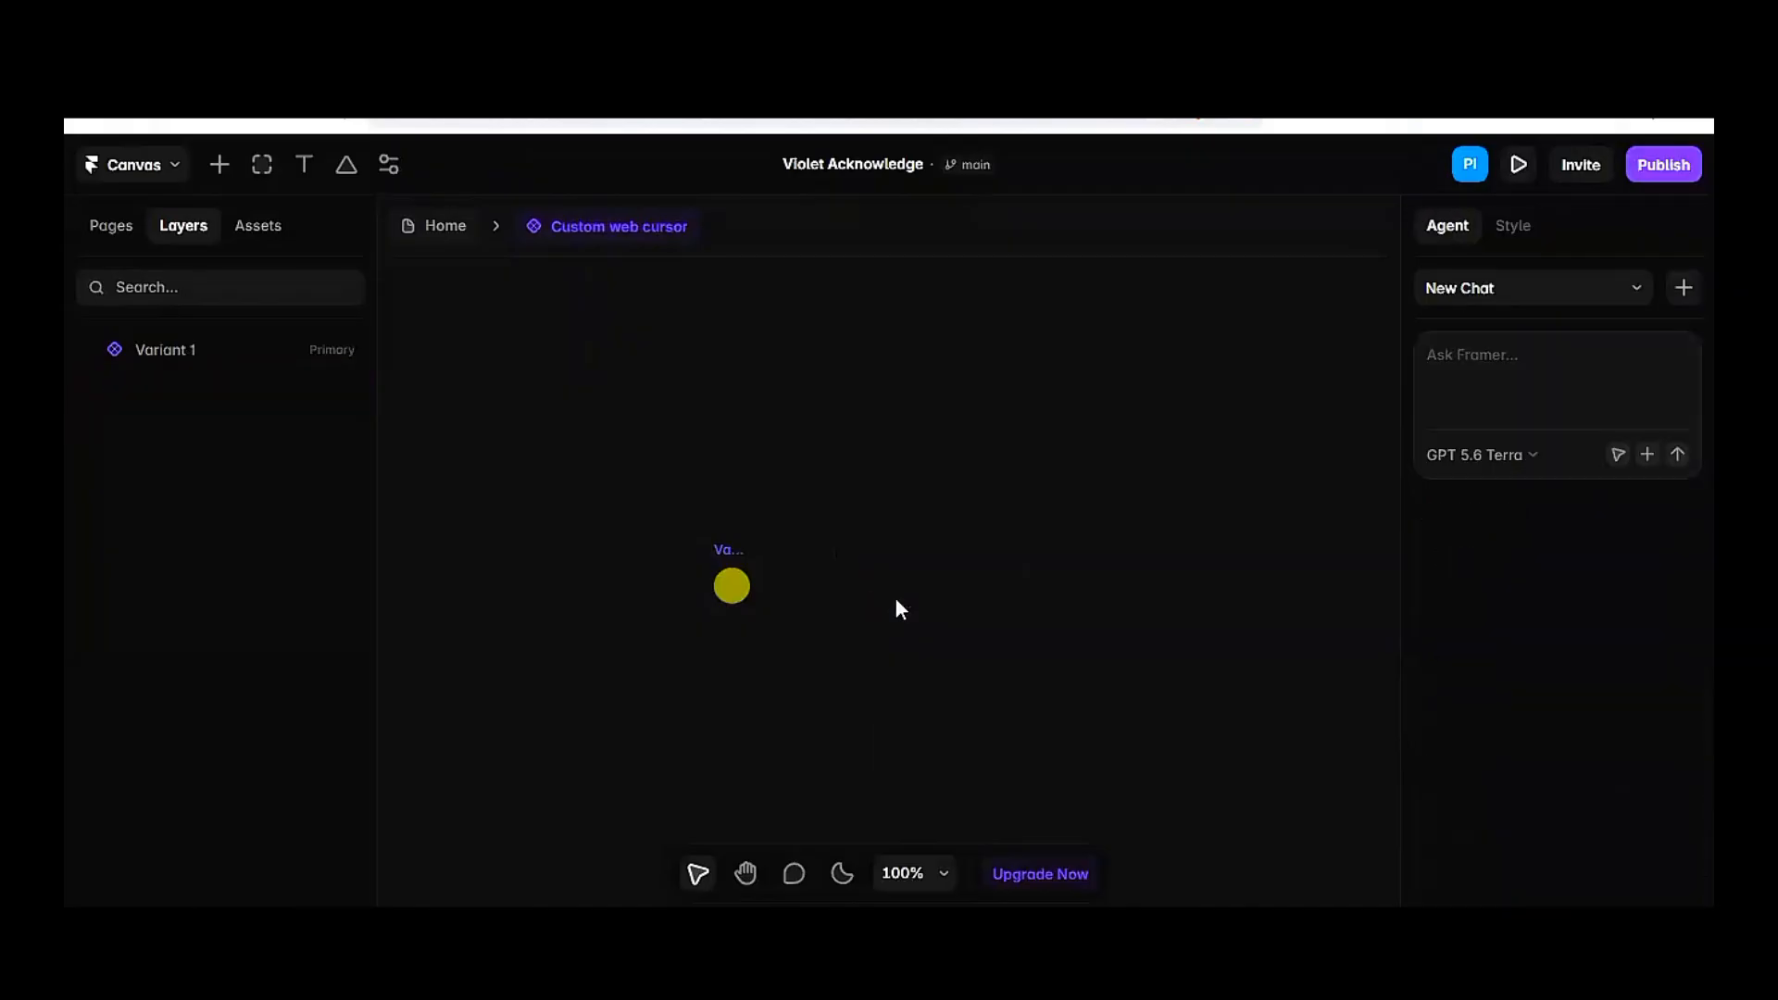
click(433, 228)
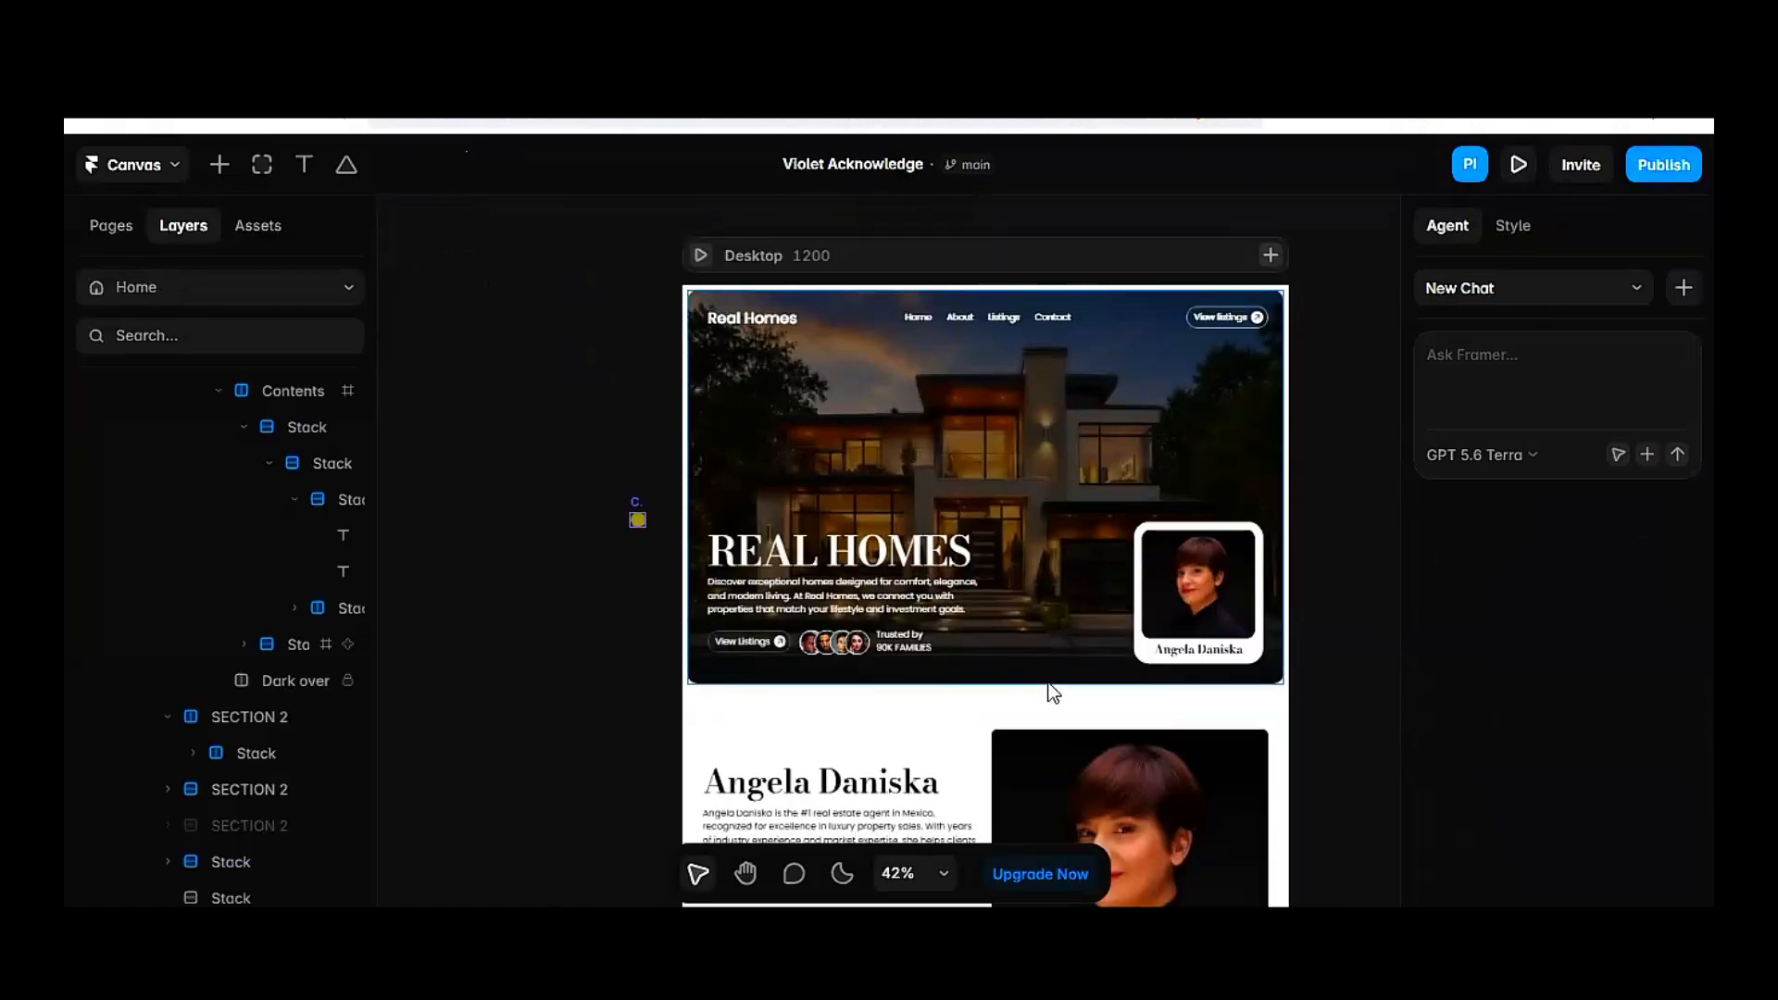